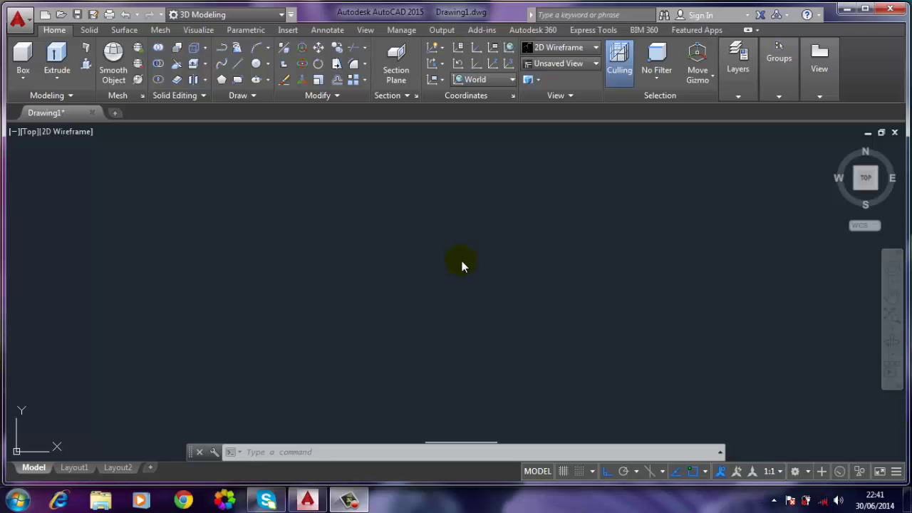
Start the profile outline: 40 top edge, 60 left edge, 60 bottom, then an 8-high, 20-wide notch
left_click(239, 64)
left_click(396, 190)
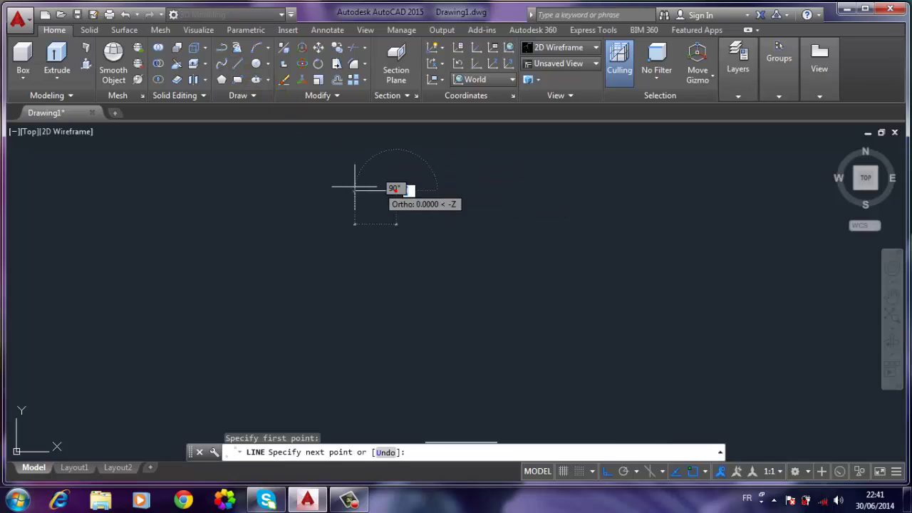
type("4")
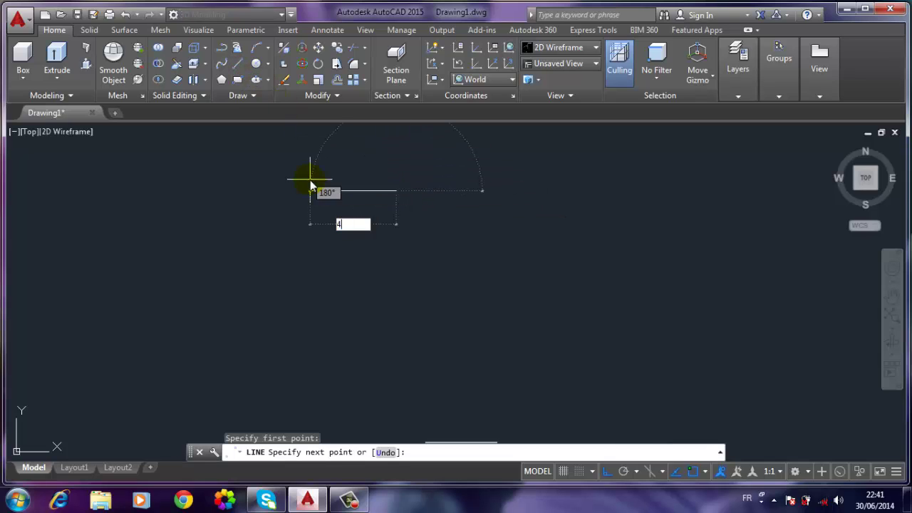
key("Return")
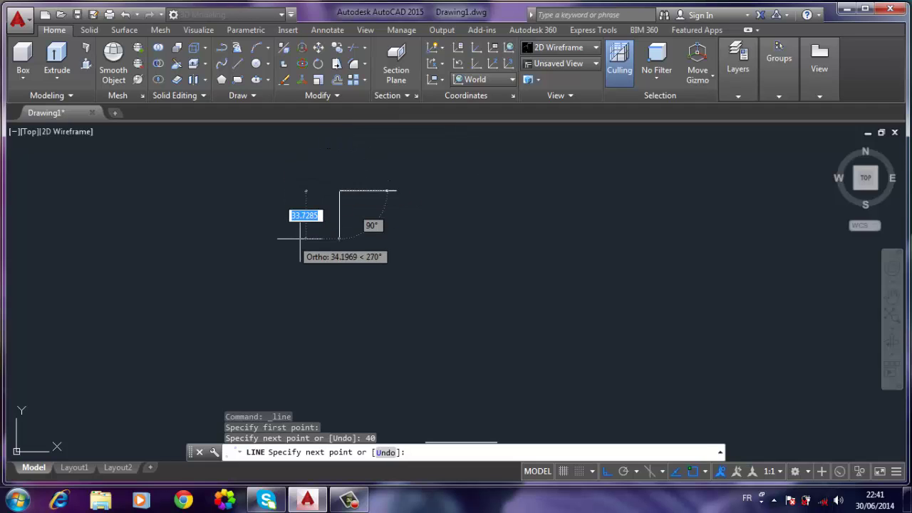
scroll(315, 234, "up", 2)
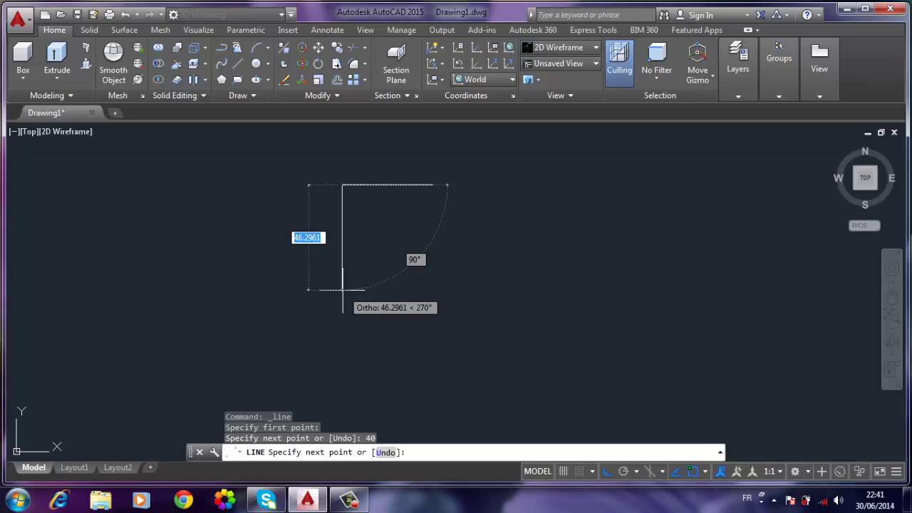
type("60")
key("Return")
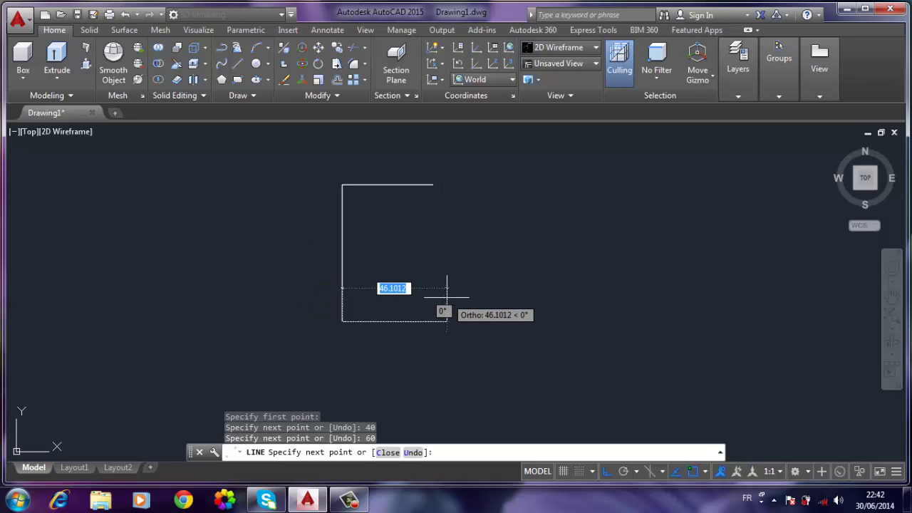
type("6")
key("Return")
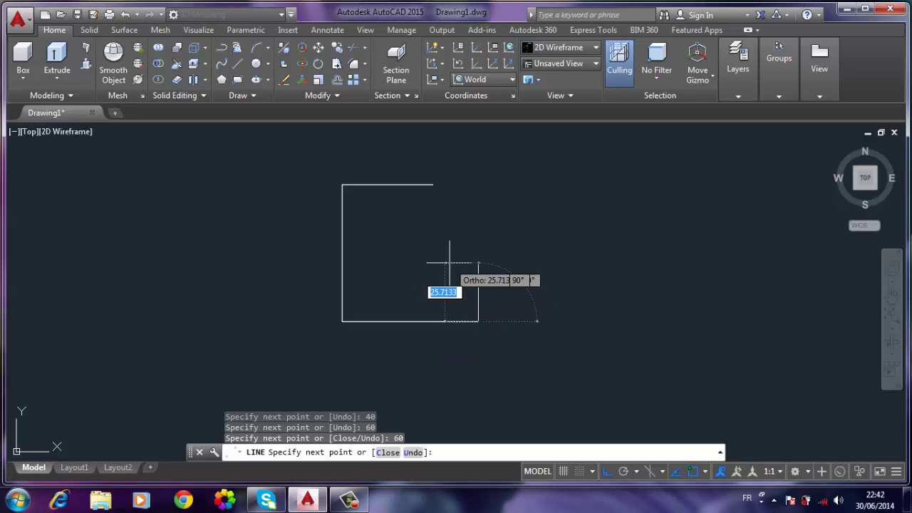
type("8")
key("Return")
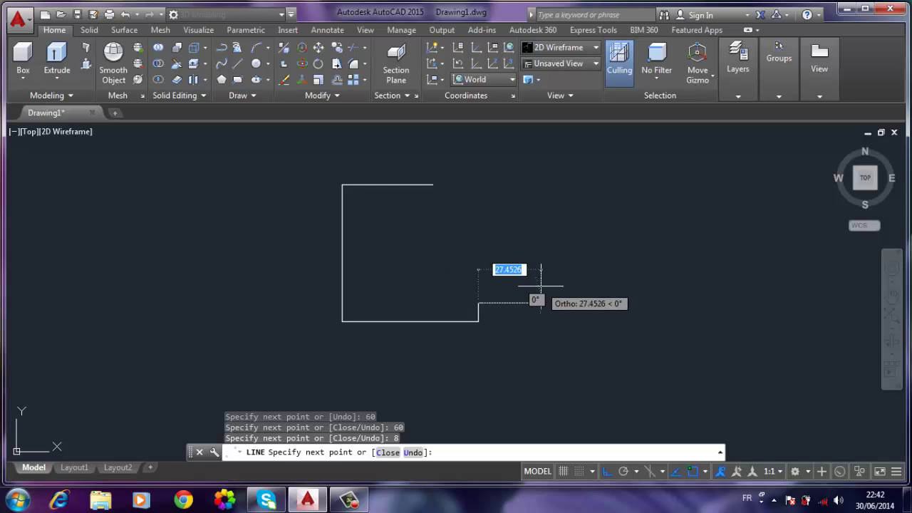
type("2")
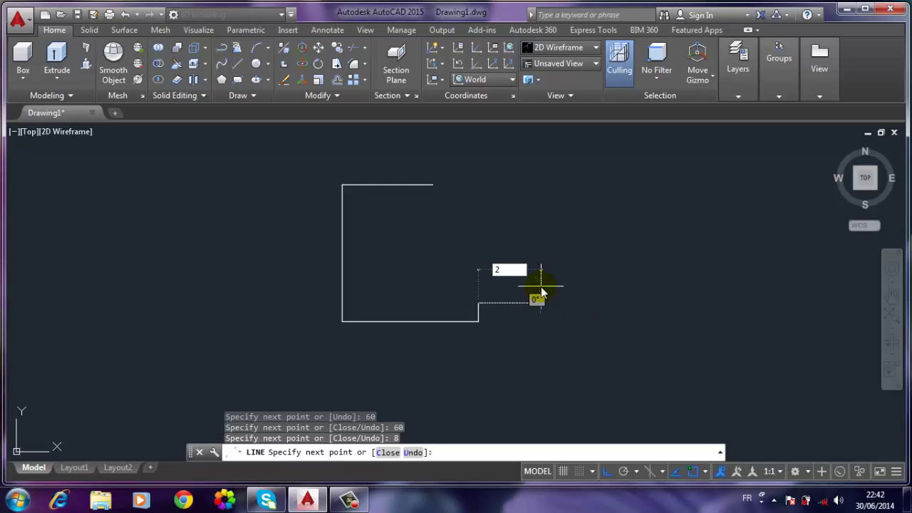
key("Return")
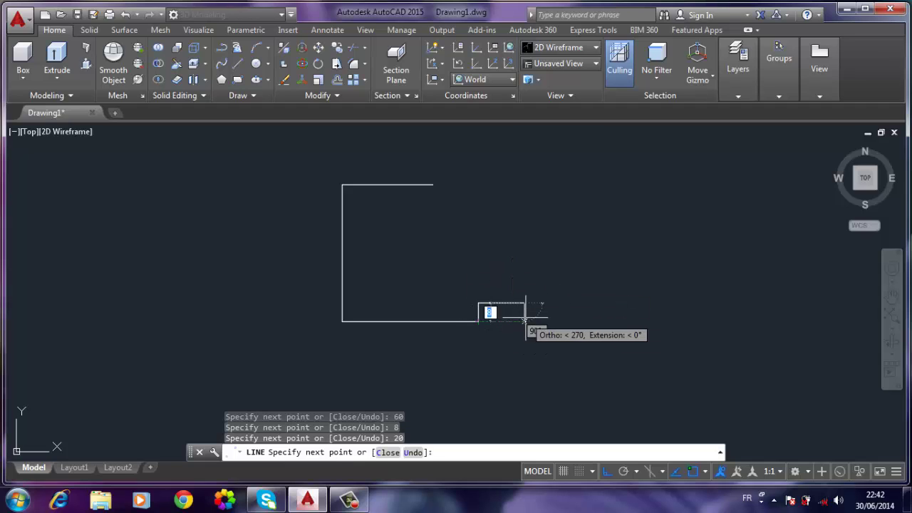
Finish the outline: notch back down, 40 bottom, 20 step left, 10 rise, then close it
left_click(524, 321)
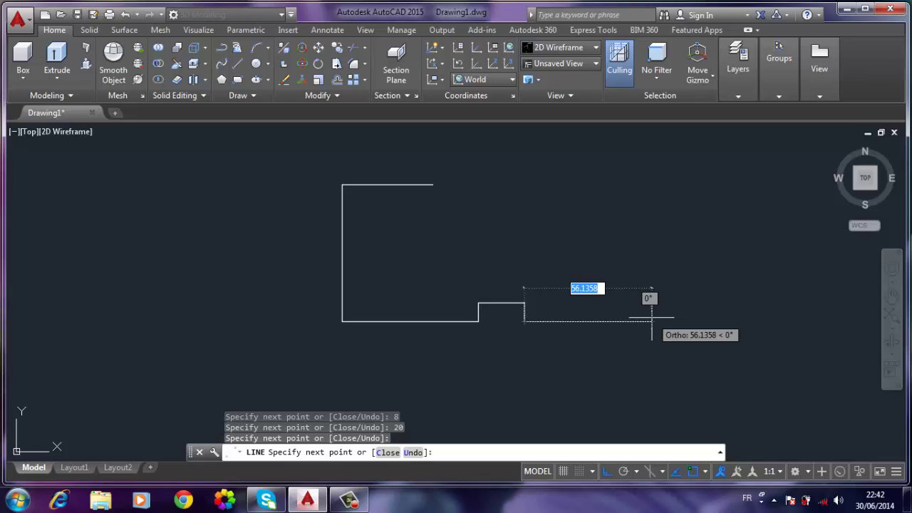
type("4")
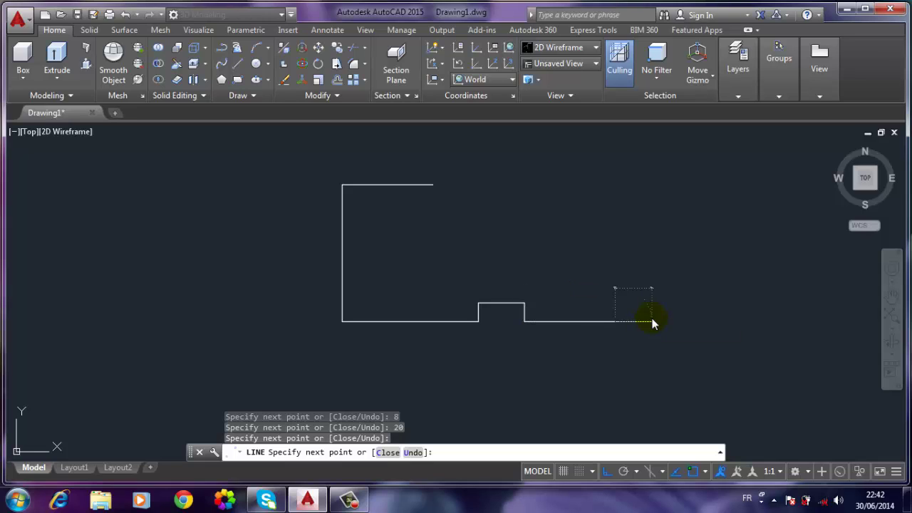
key("Return")
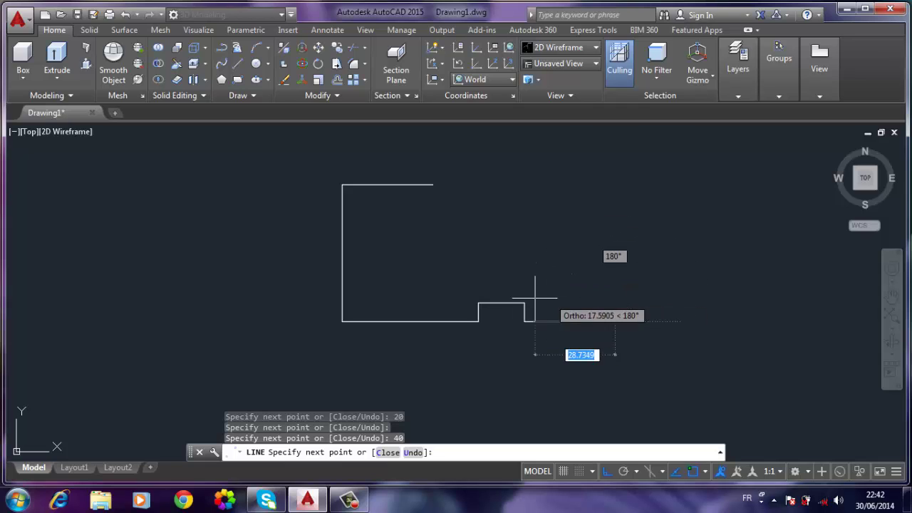
left_click(609, 303)
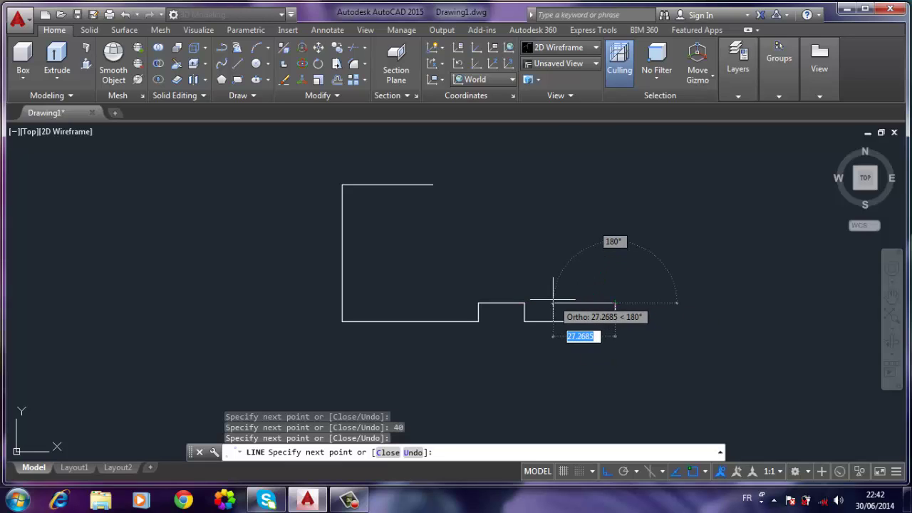
type("2")
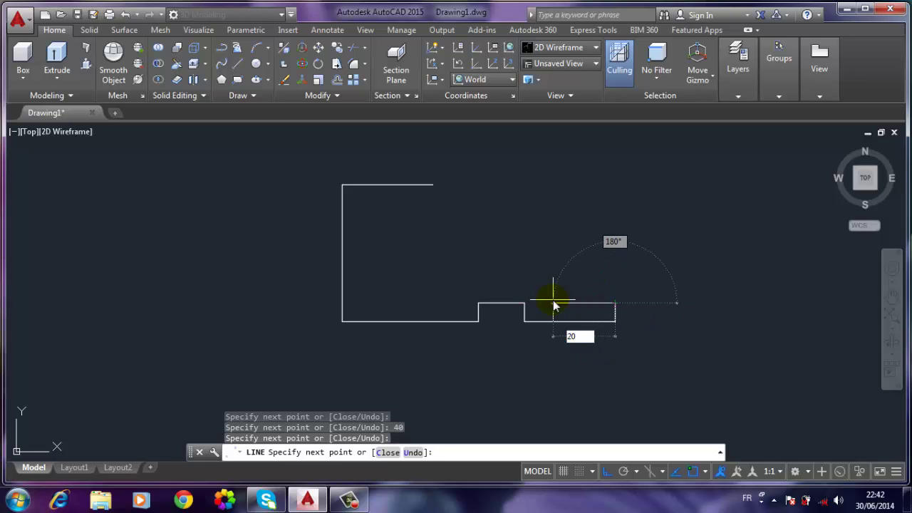
type("0")
key("Return")
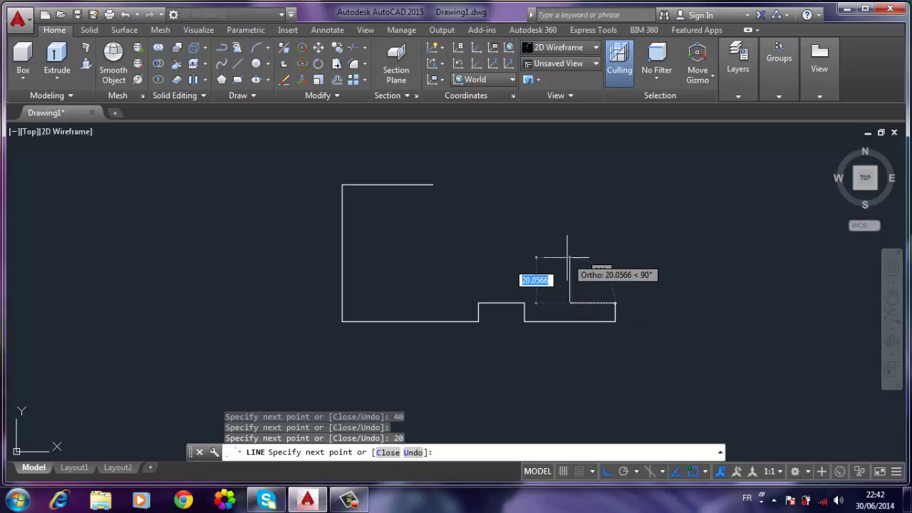
type("10")
key("Return")
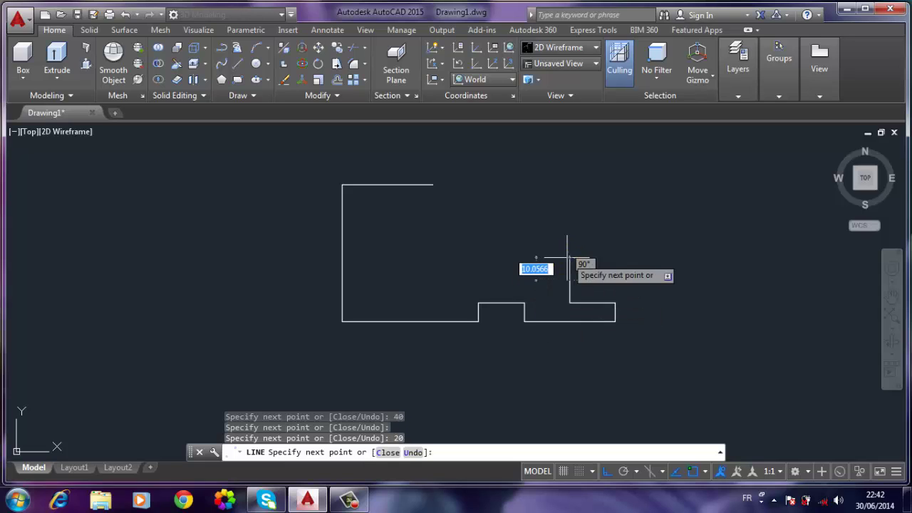
type("C")
key("Return")
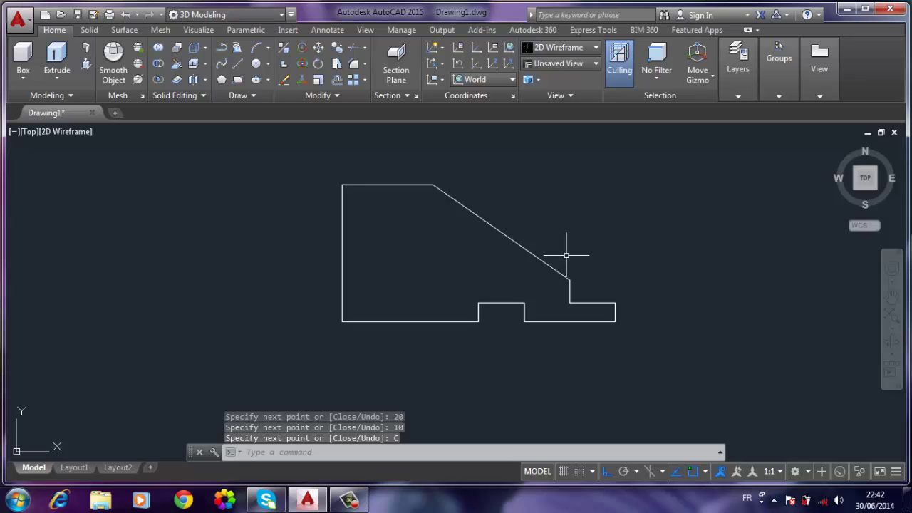
Delete the stray line below the first profile
scroll(545, 253, "up", 2)
scroll(537, 230, "down", 2)
scroll(528, 219, "down", 2)
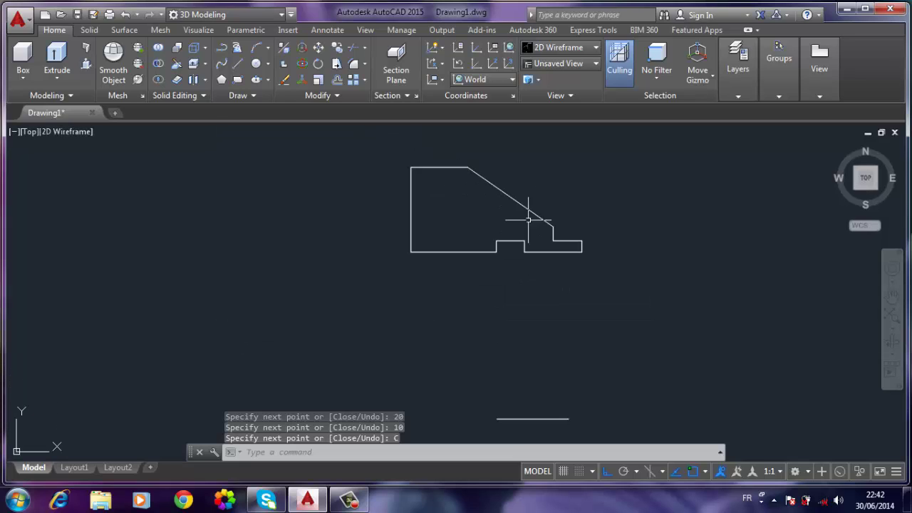
left_click(542, 419)
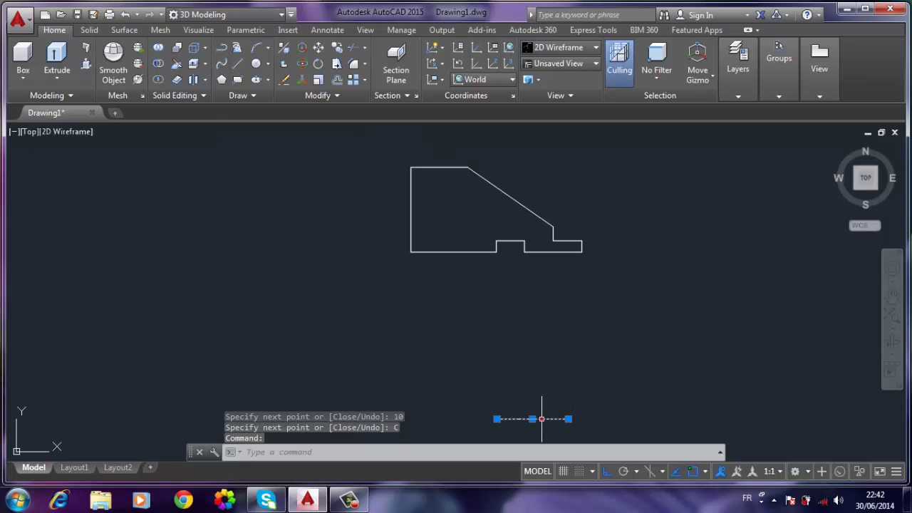
key("Delete")
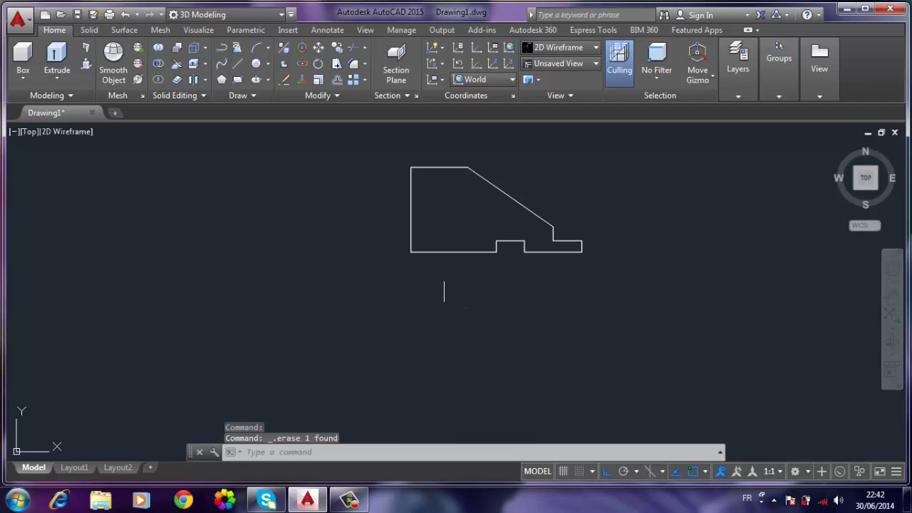
Start a new outline below the profile with ortho on: a horizontal edge and a 20-unit drop
left_click(237, 63)
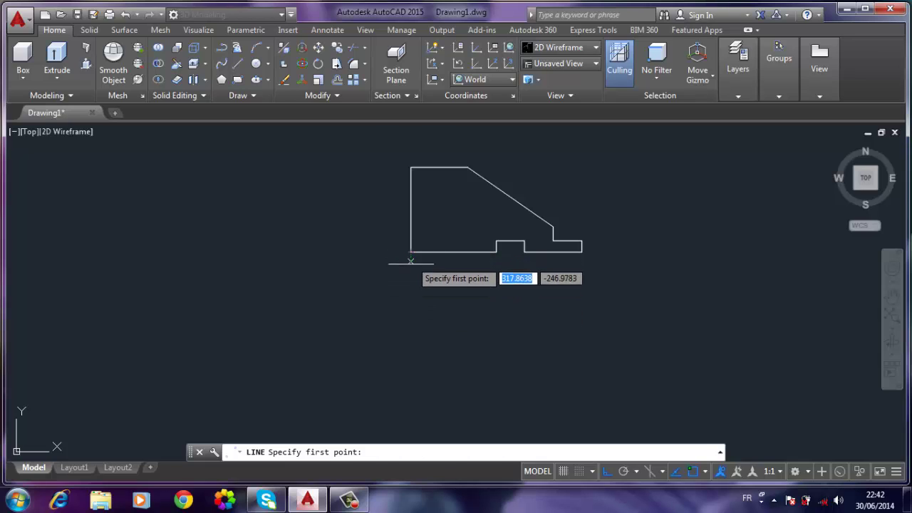
left_click(411, 317)
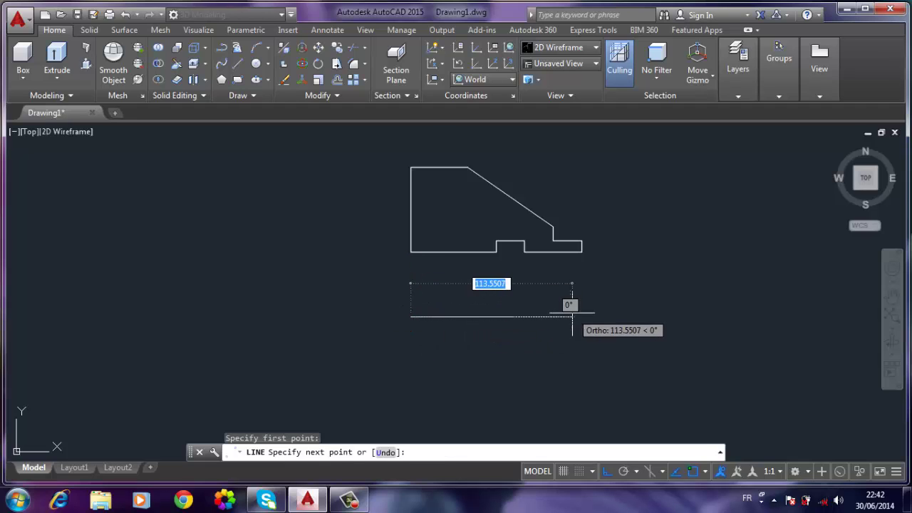
key("F8")
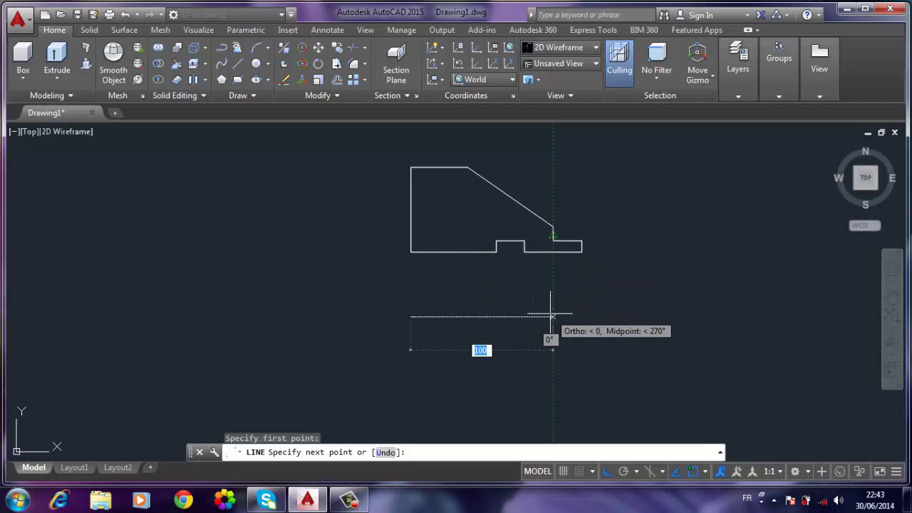
left_click(552, 316)
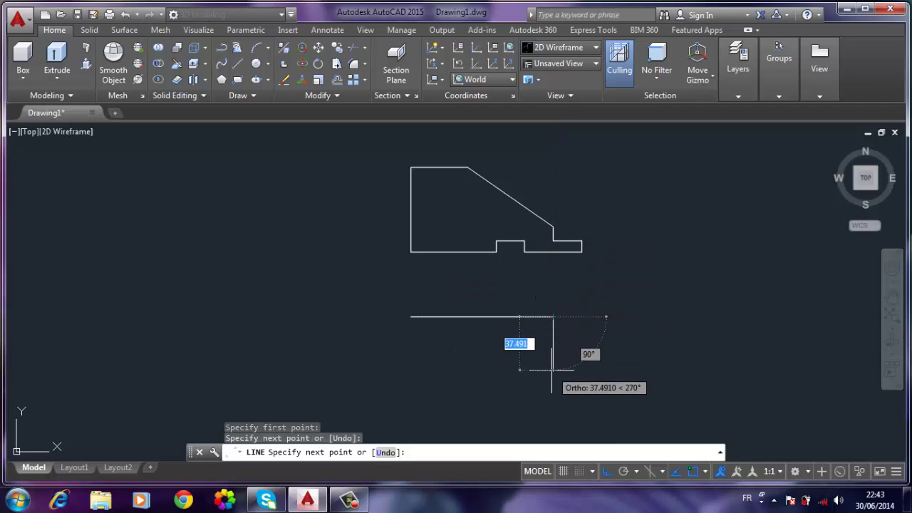
type("20")
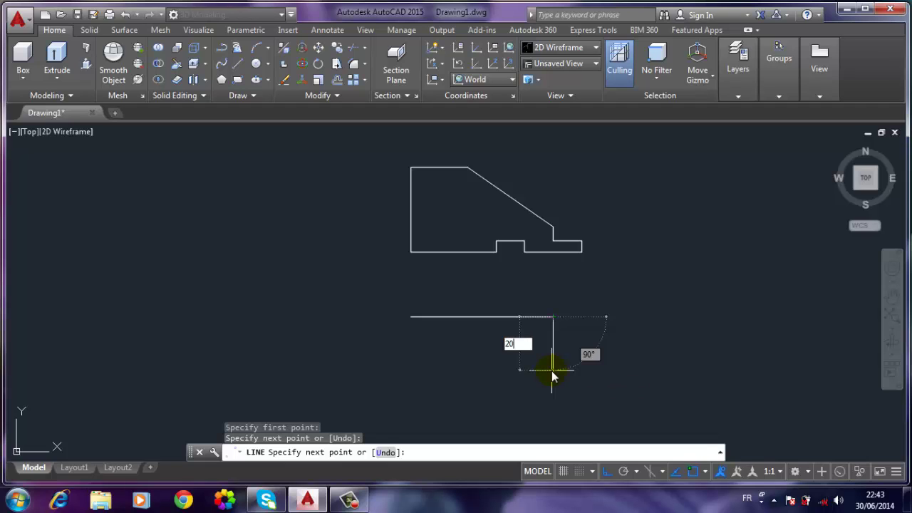
key("Return")
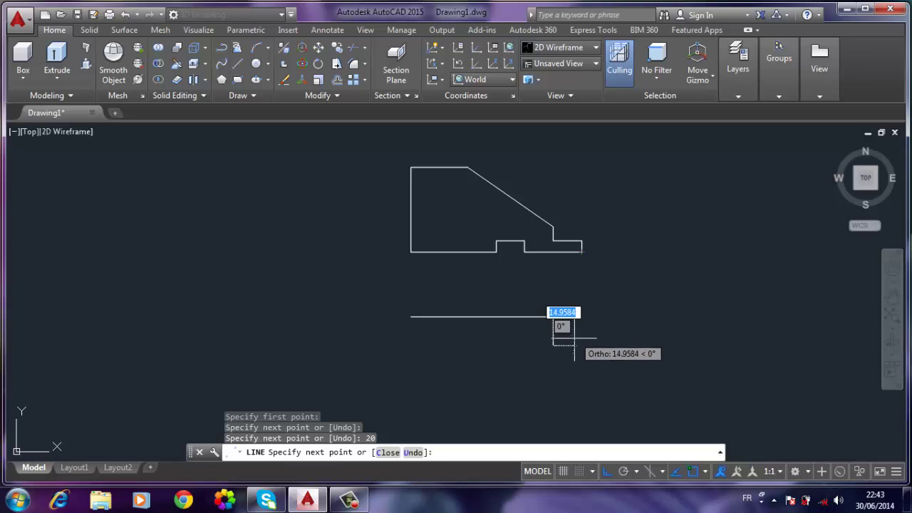
Continue with a second 20-unit drop, a 30-unit edge and a 25-unit vertical, then end the lines
left_click(580, 345)
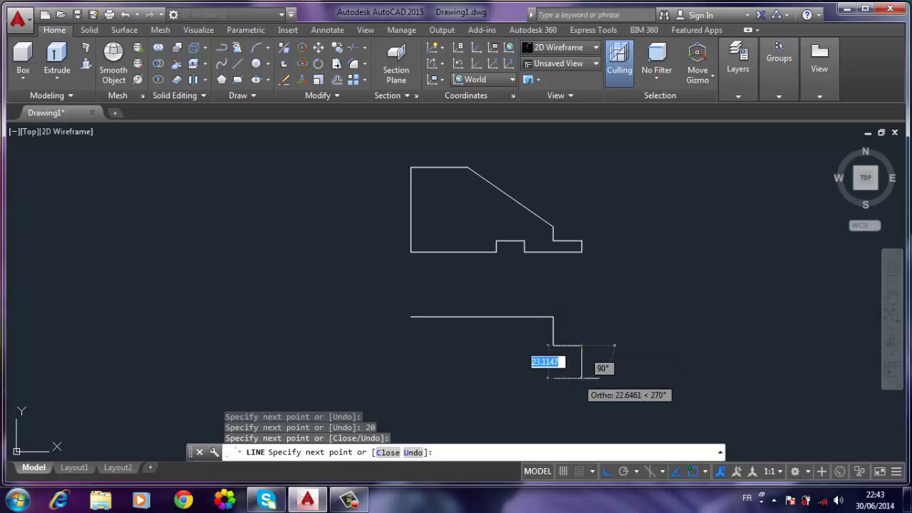
type("2")
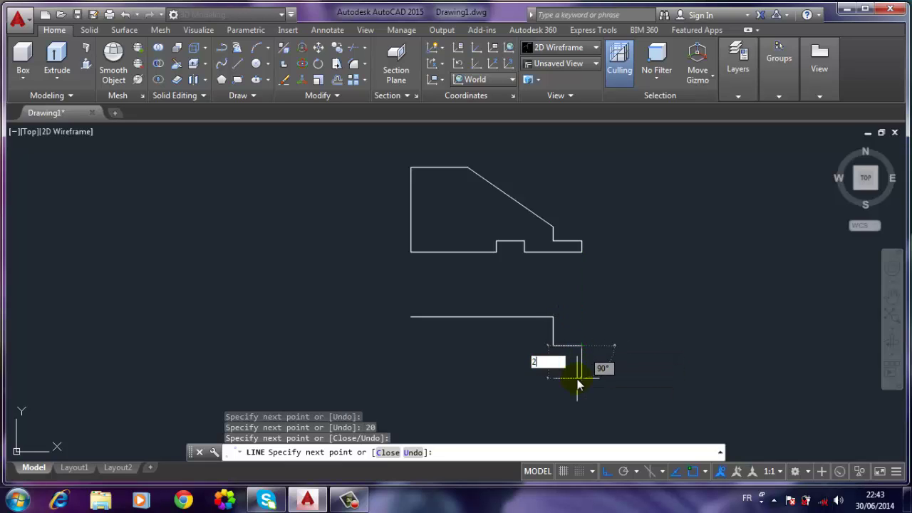
type("0")
key("Return")
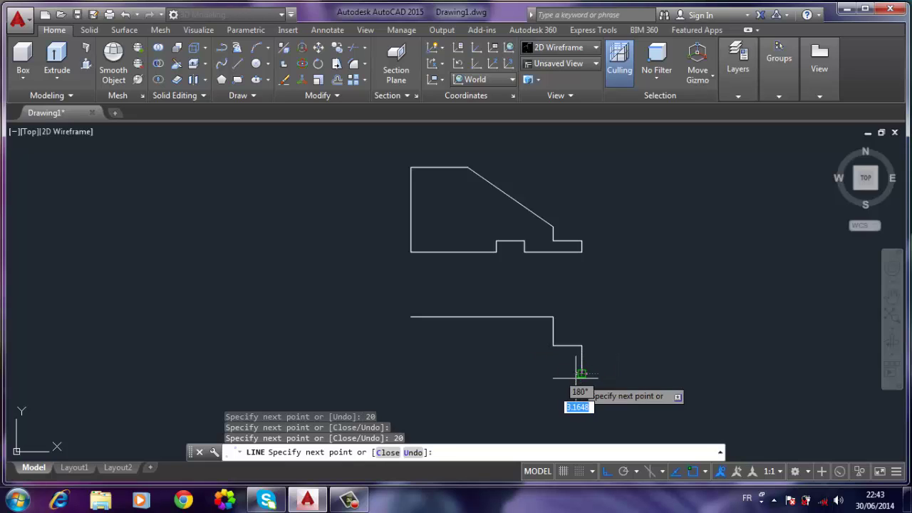
type("30")
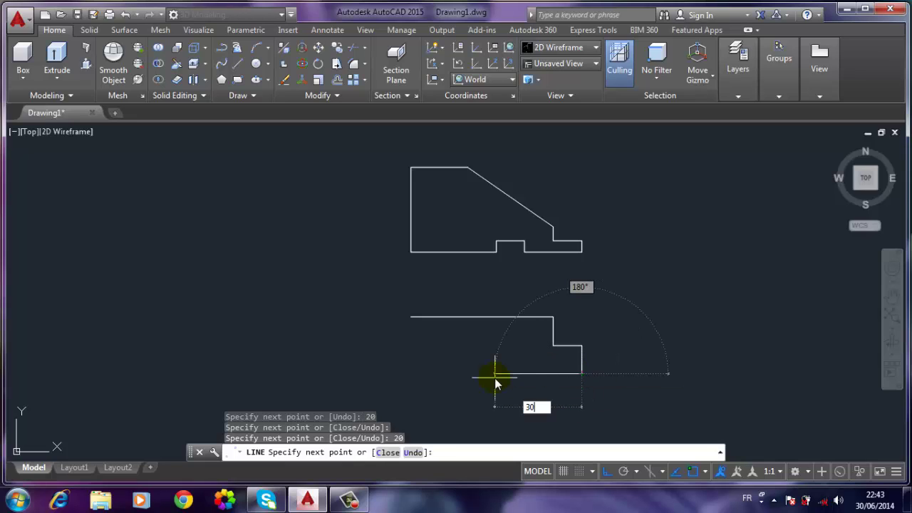
key("Return")
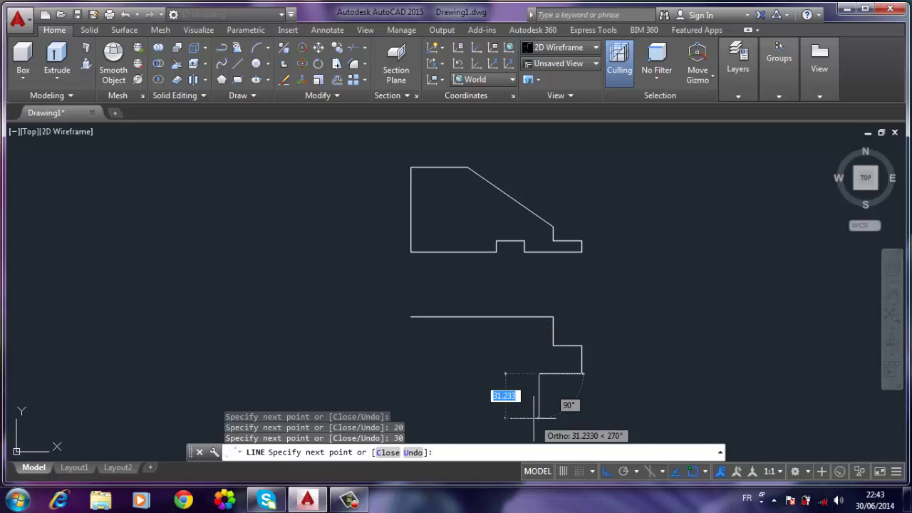
middle_click_drag(533, 413, 516, 325)
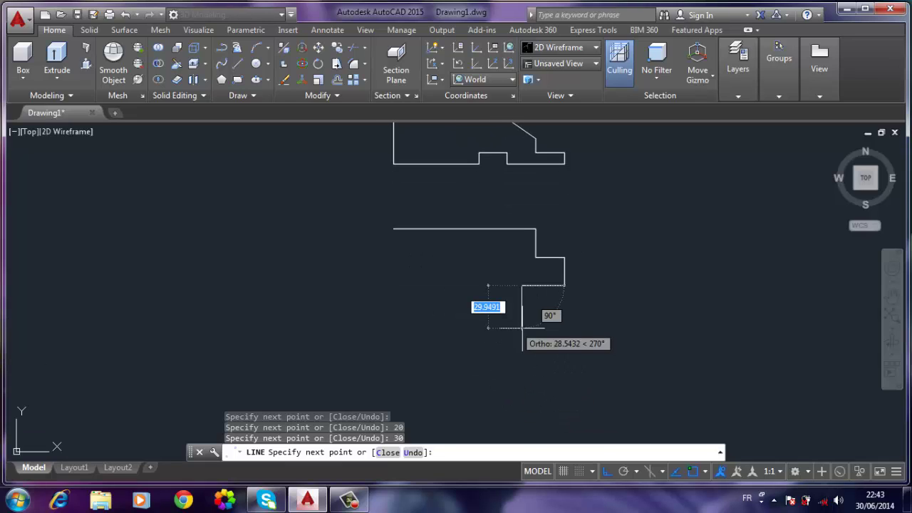
type("25")
key("Return")
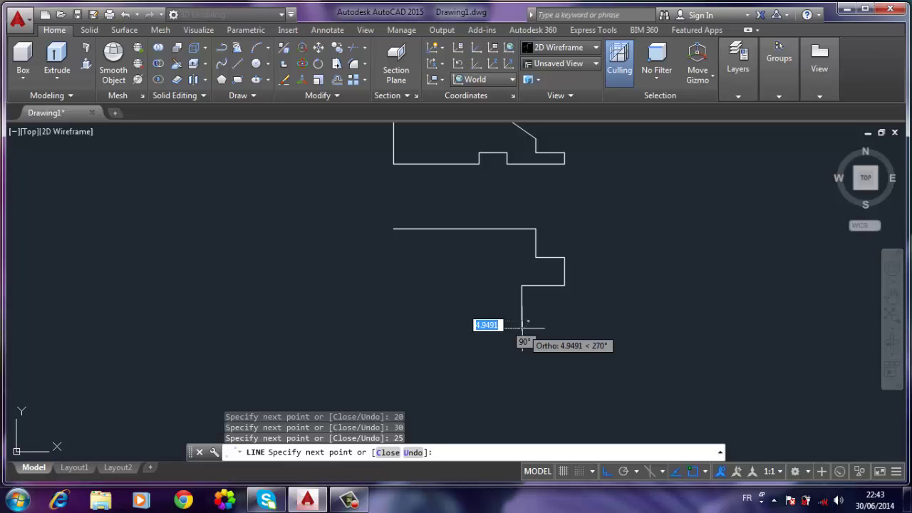
key("Return")
key("Return")
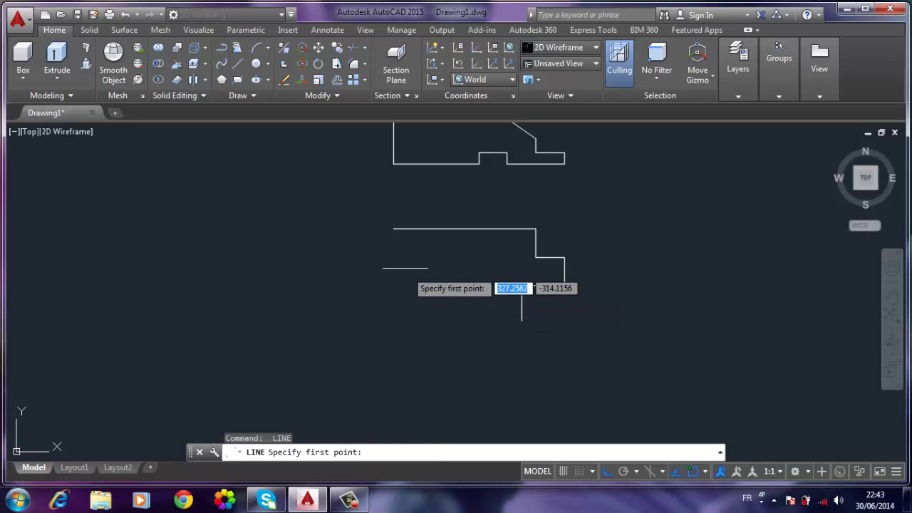
Draw the 108-unit left edge, 50-unit bottom edge and a short vertical at the bottom-right corner
left_click(393, 229)
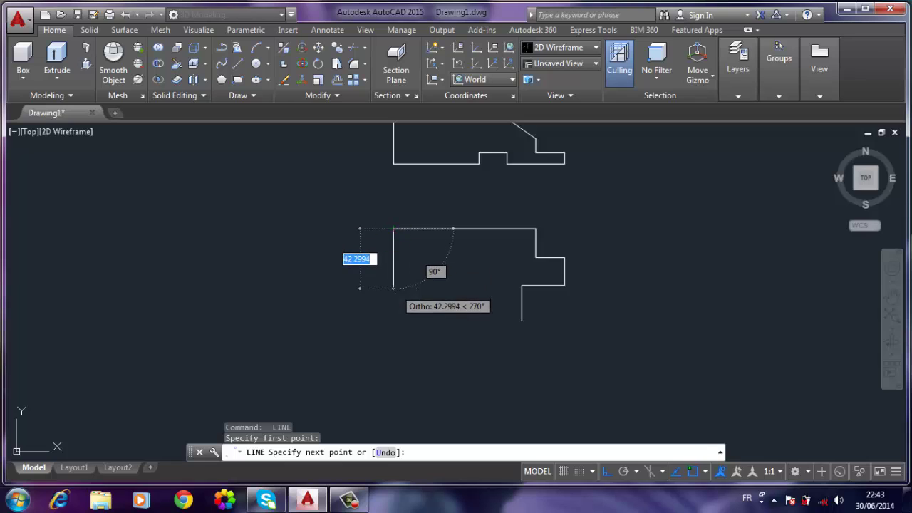
scroll(396, 288, "up", 2)
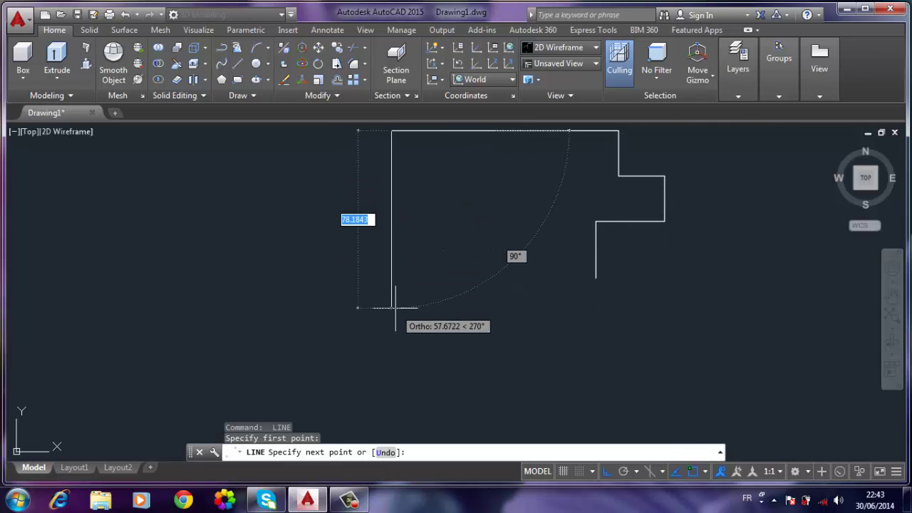
type("10")
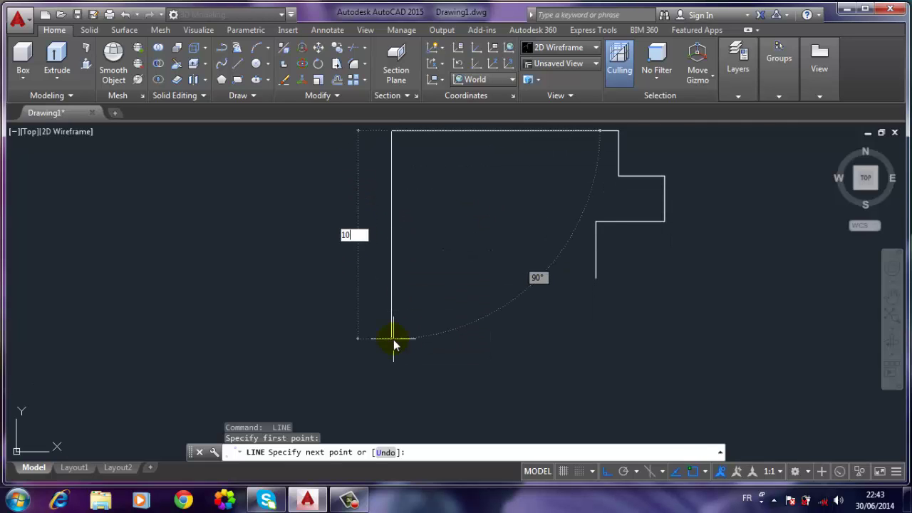
type("8")
key("Return")
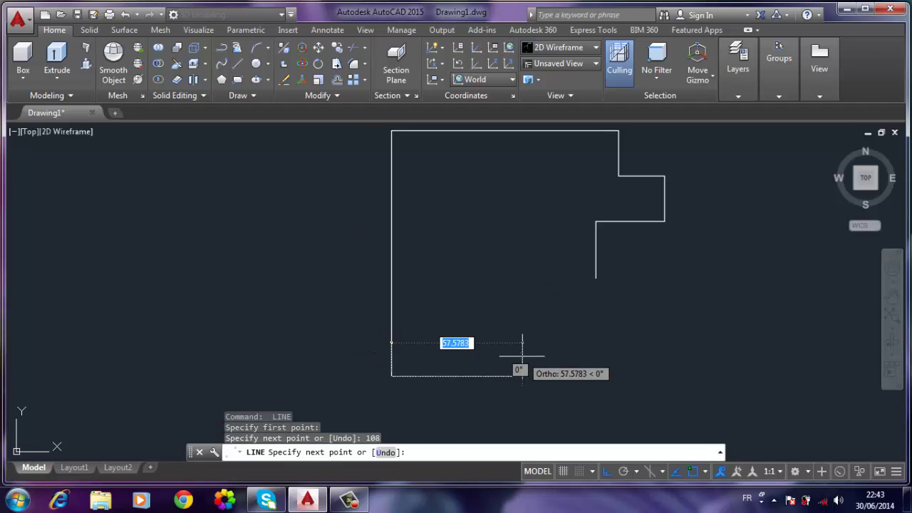
type("50")
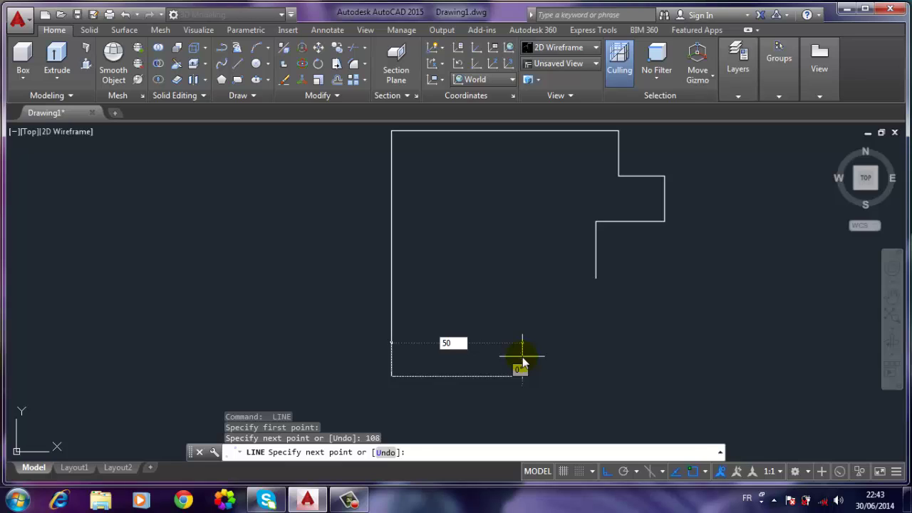
key("Return")
left_click(505, 271)
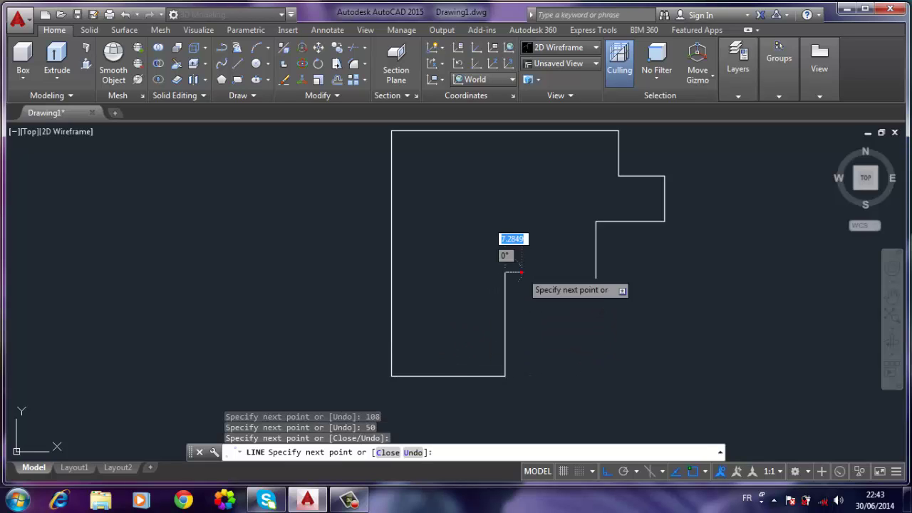
key("Escape")
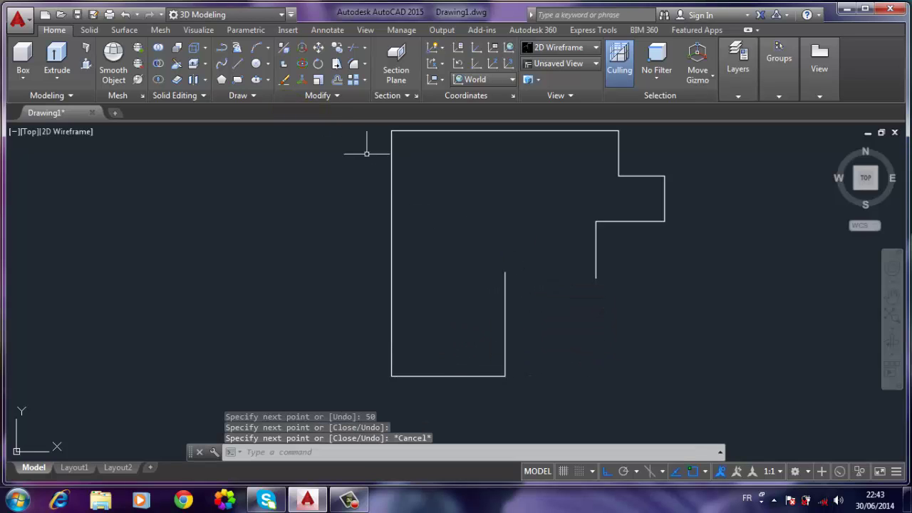
Draw guide lines at 10° from the stepped edge and 15° from the bottom-left corner
key("Return")
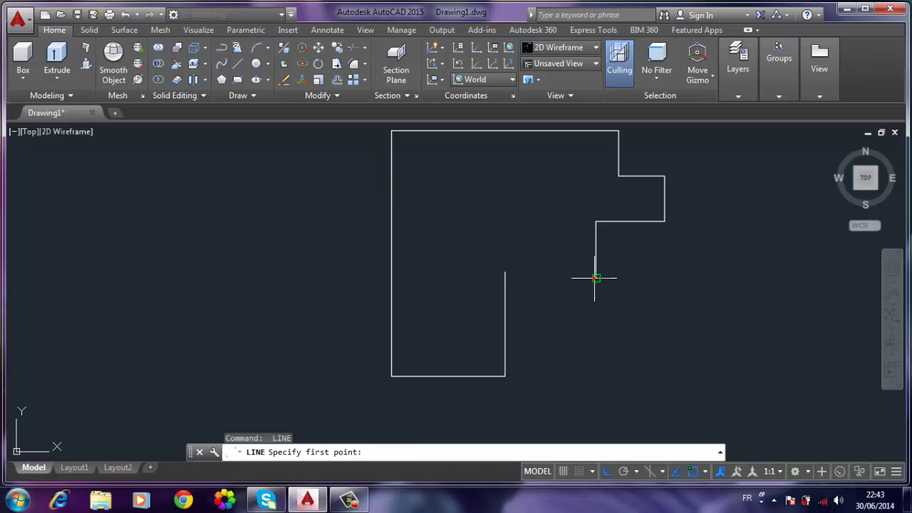
left_click(596, 278)
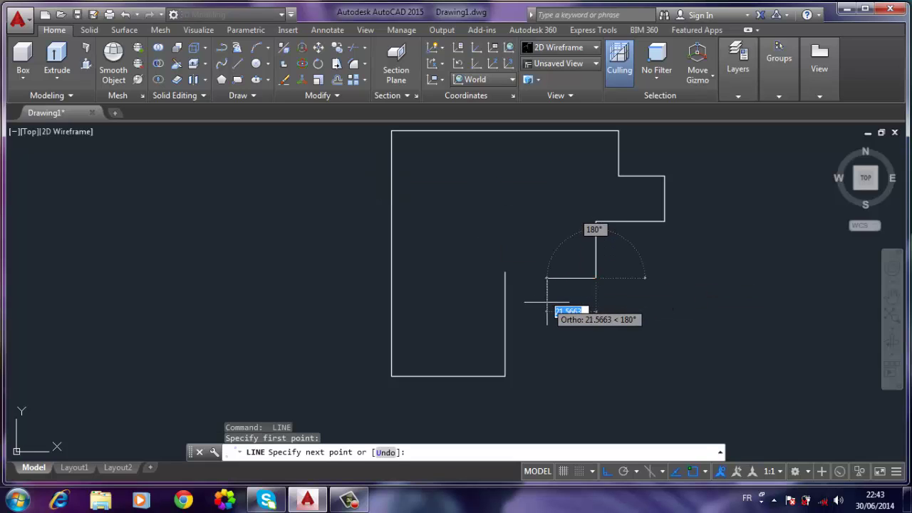
type("<10")
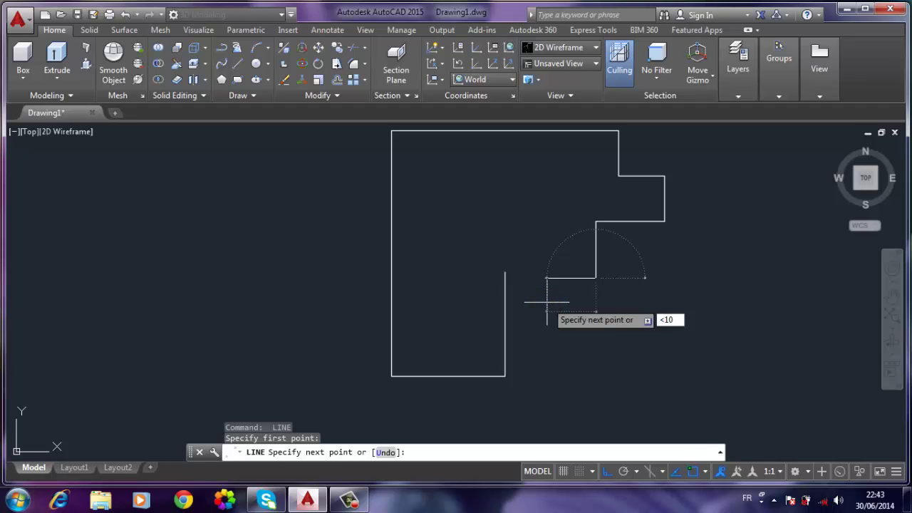
key("Return")
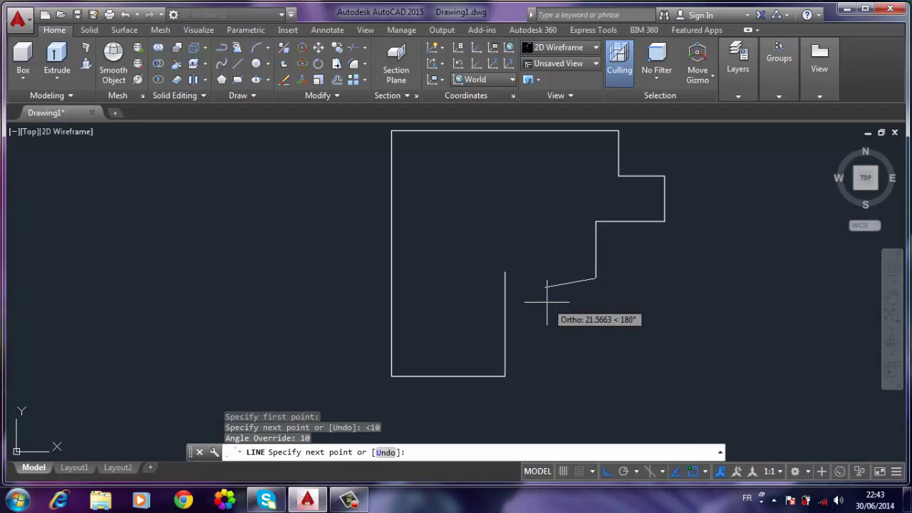
left_click(488, 298)
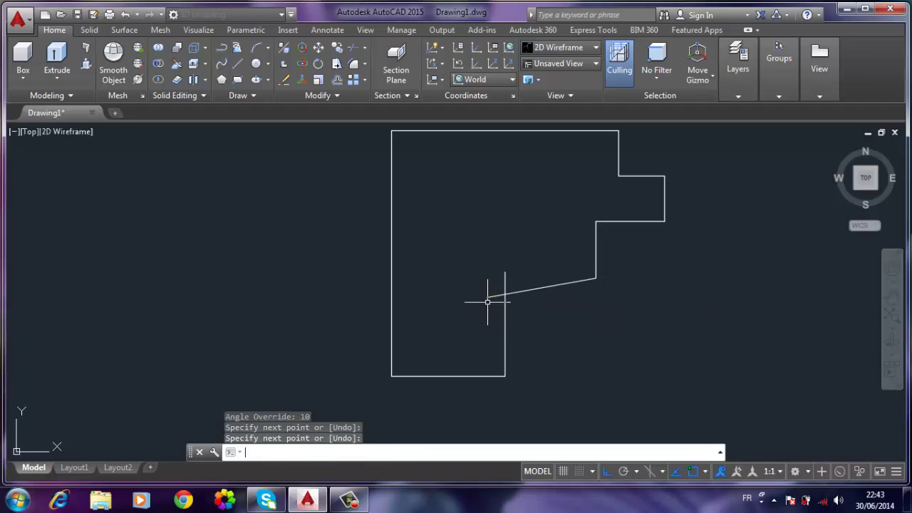
key("Return")
key("Return")
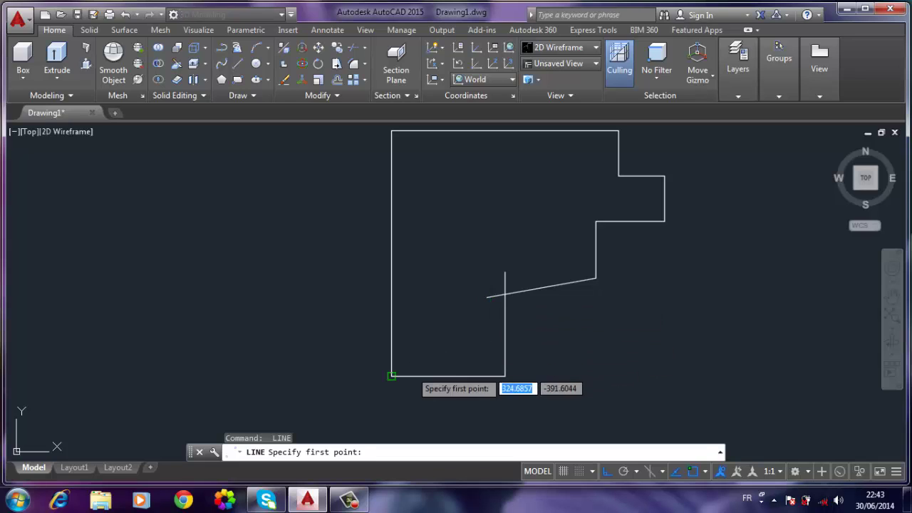
left_click(390, 375)
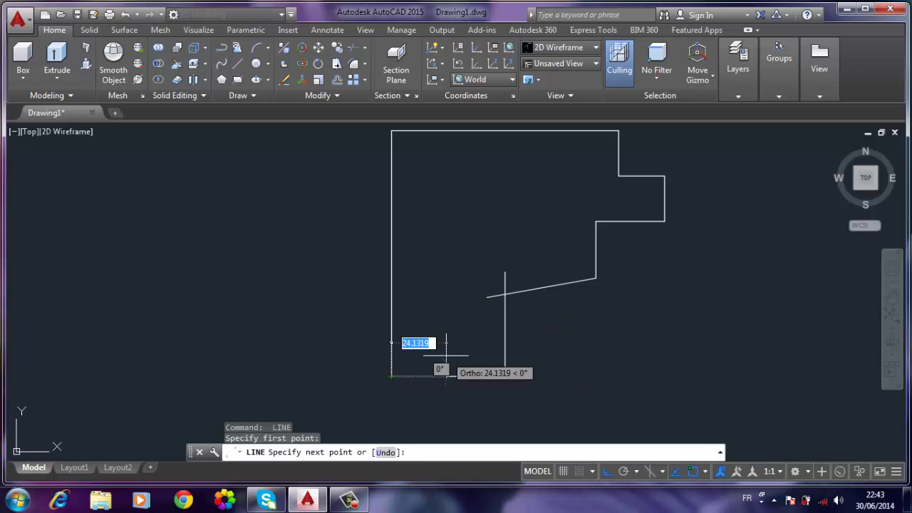
type("<15")
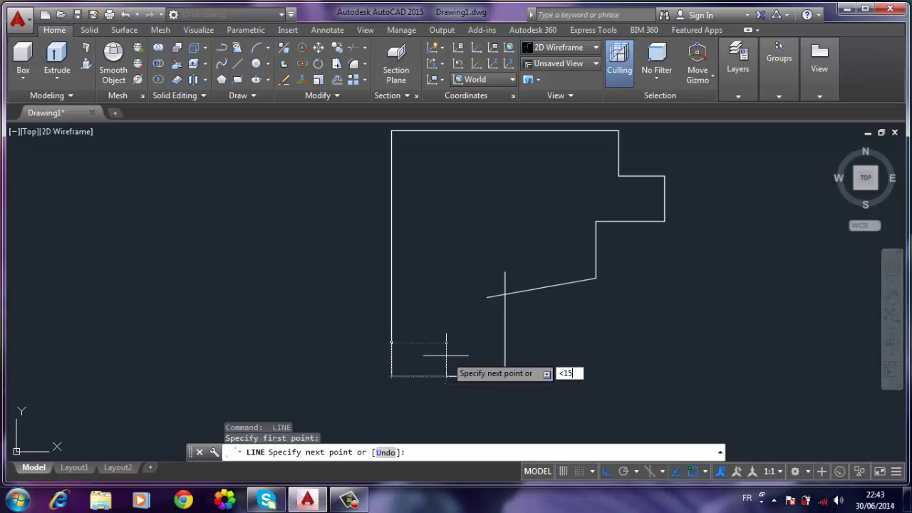
key("Return")
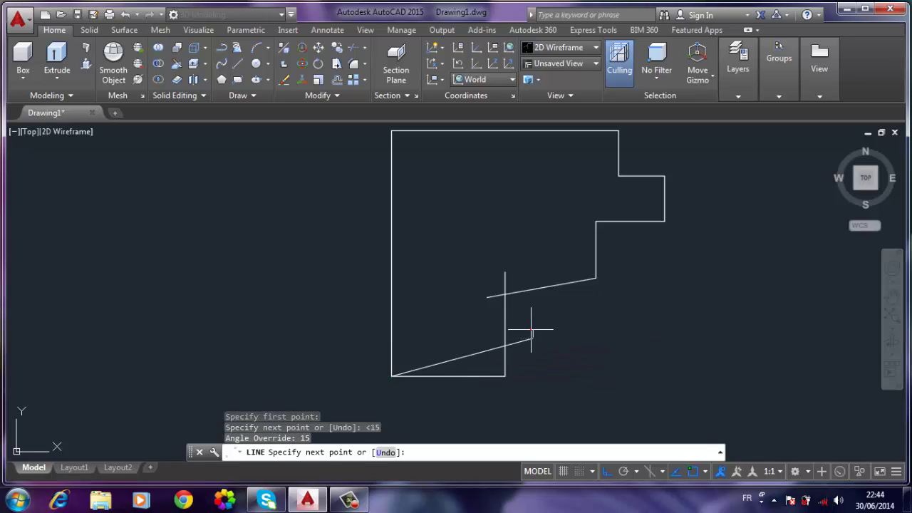
key("Escape")
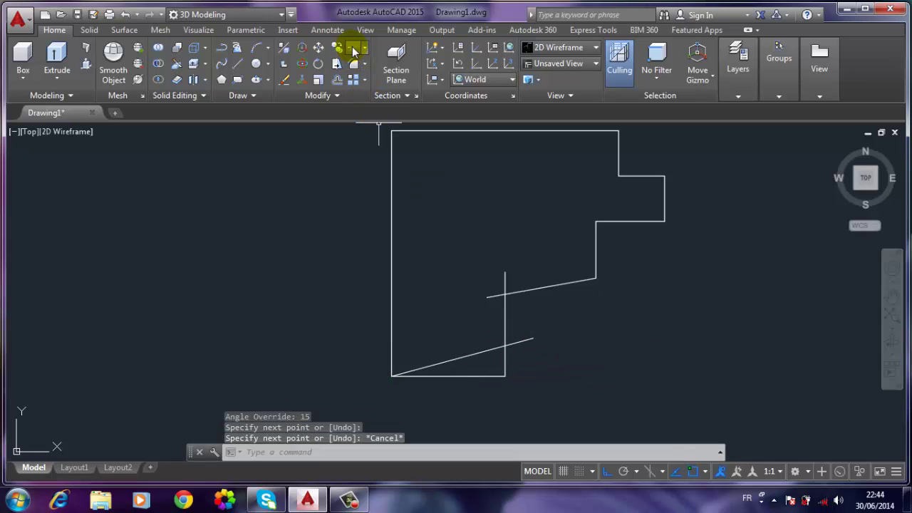
Trim the vertical and the 10° and 15° line overhangs into clean slanted edges
left_click(352, 46)
key("Return")
double_click(526, 255)
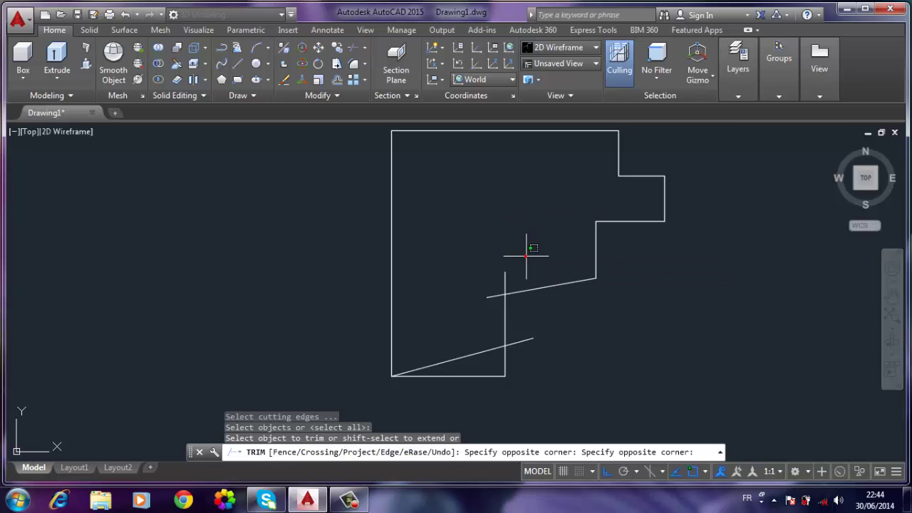
left_click(497, 280)
scroll(498, 285, "up", 2)
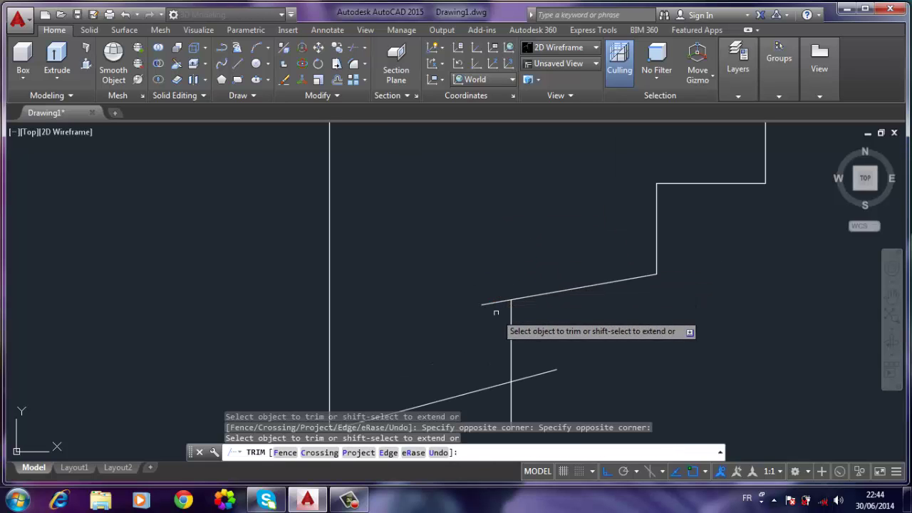
left_click(497, 302)
middle_click_drag(491, 320, 487, 202)
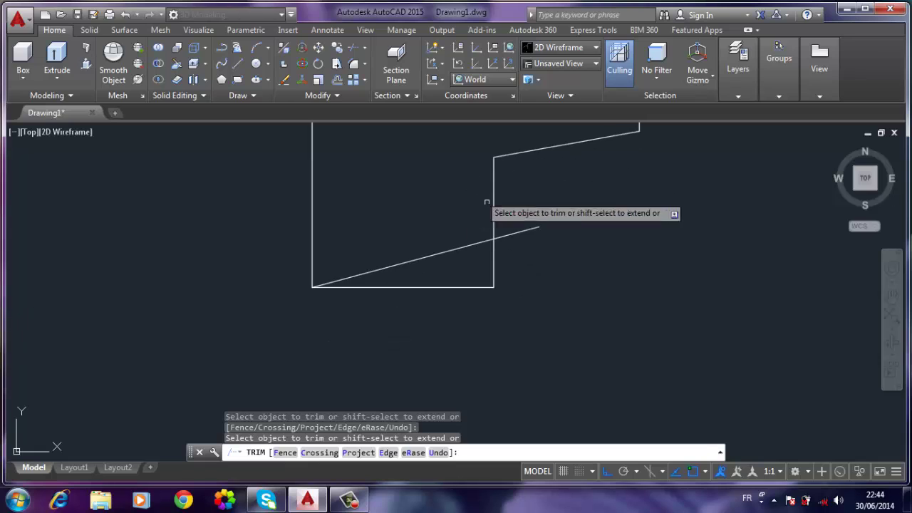
left_click(517, 232)
left_click(502, 265)
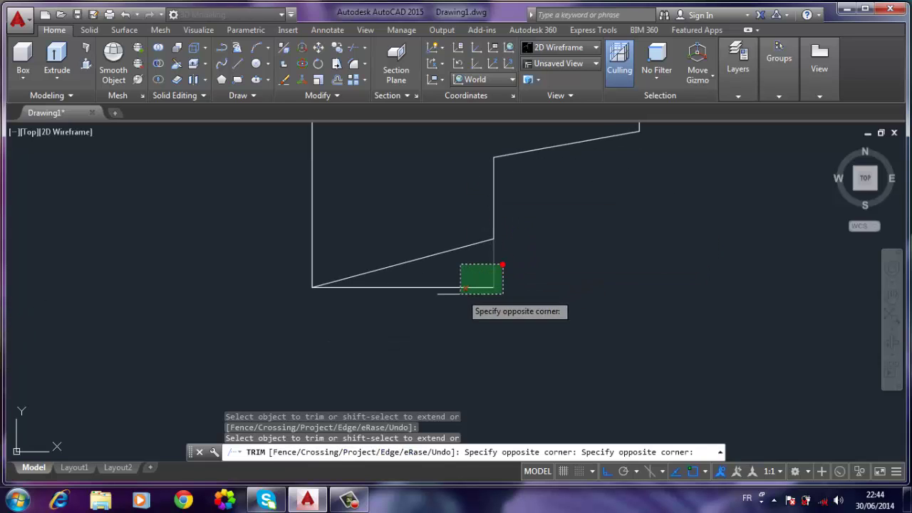
left_click(460, 292)
key("Escape")
Erase the old flat bottom line and bring the whole profile into view
left_click(461, 288)
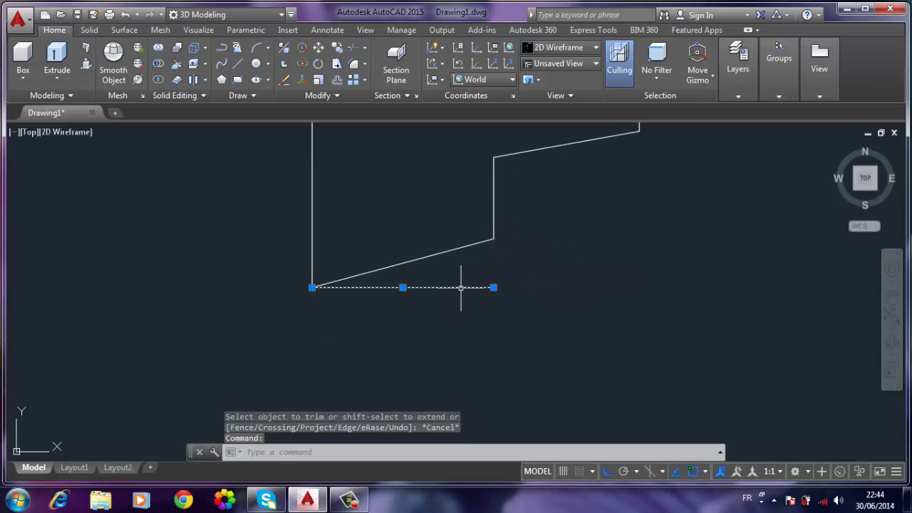
key("Delete")
middle_click_drag(456, 246, 409, 302)
scroll(437, 240, "down", 2)
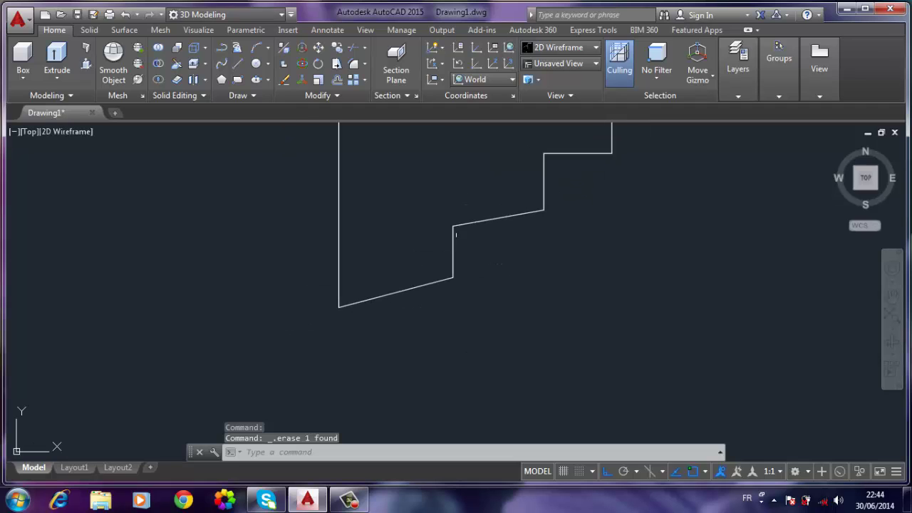
middle_click_drag(456, 233, 437, 321)
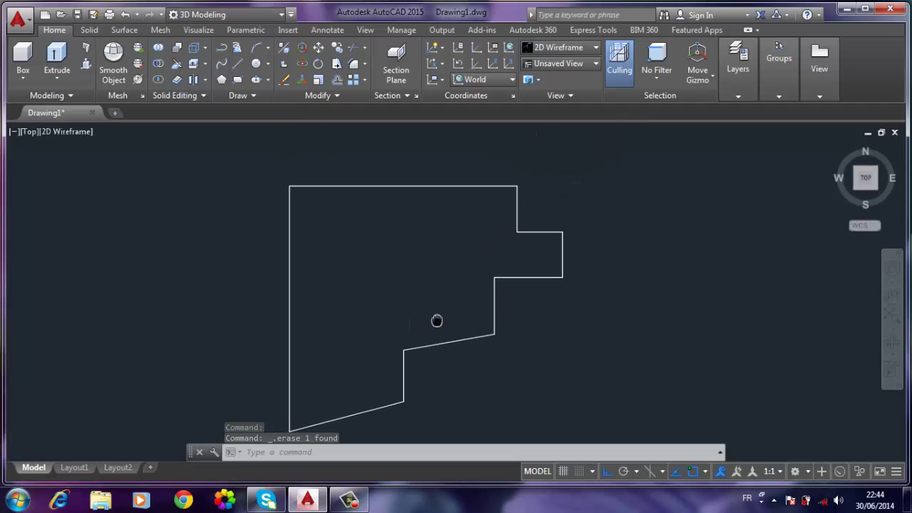
scroll(437, 321, "down", 2)
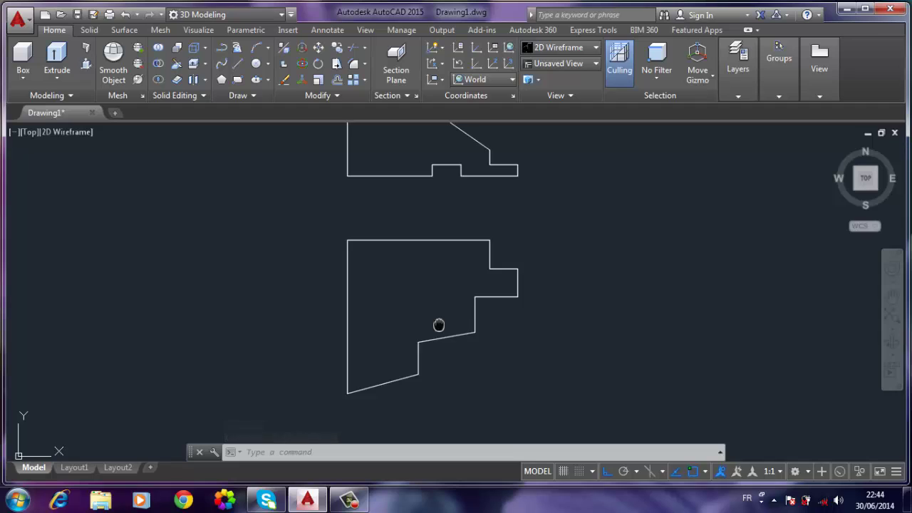
scroll(423, 340, "up", 3)
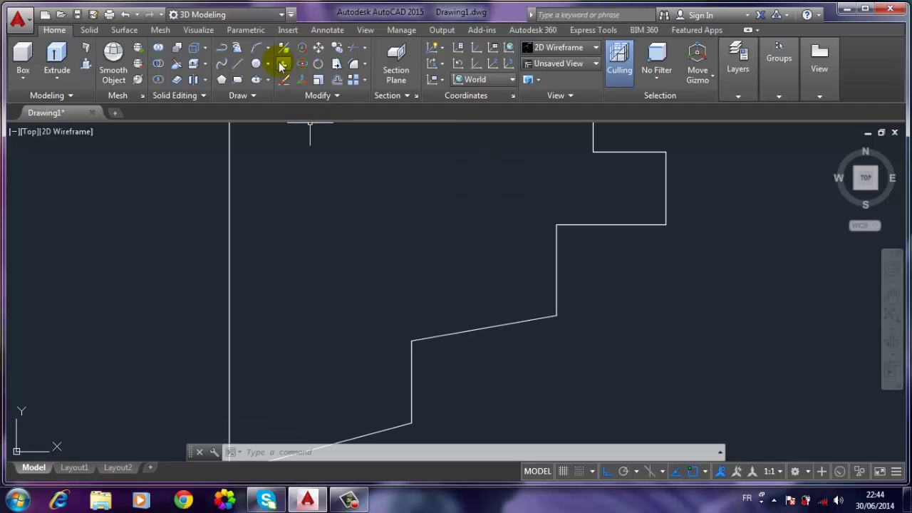
Fillet three corners with radius 5: the slant-to-vertical junction, the step corner and the tab corner
left_click(354, 64)
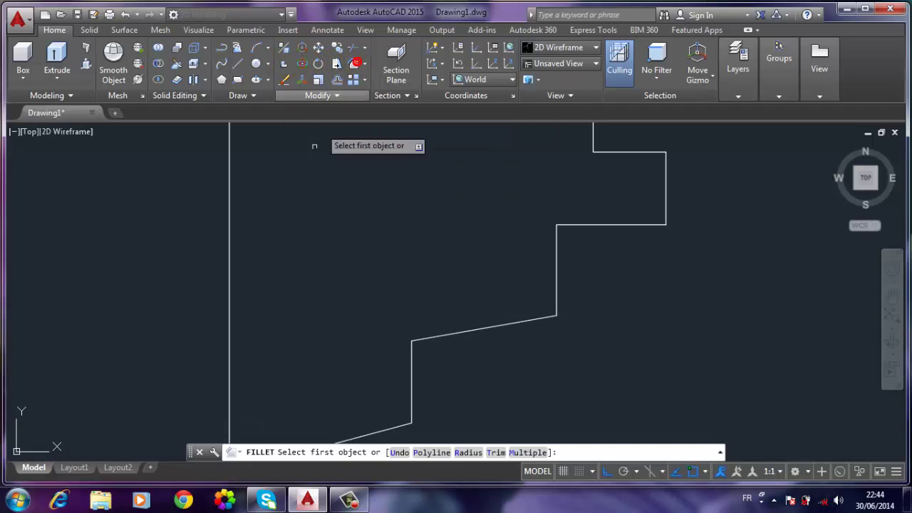
type("R")
key("Return")
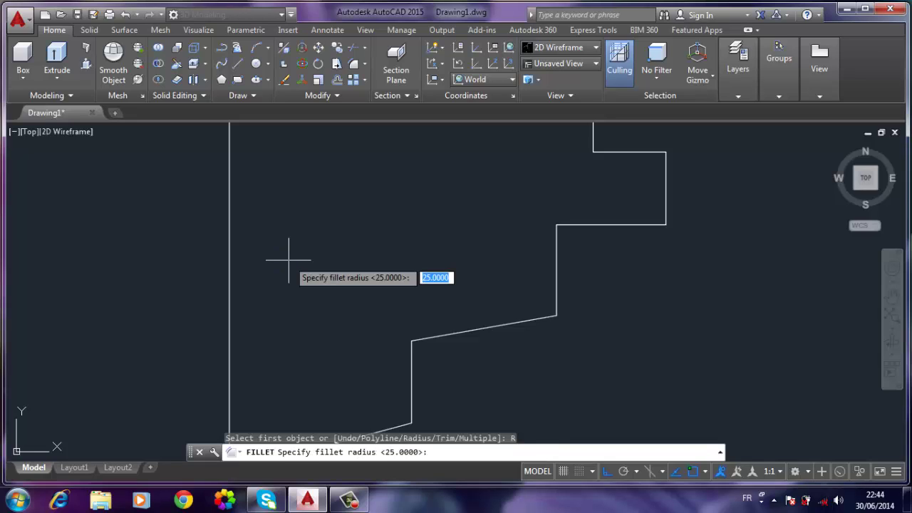
type("5")
key("Return")
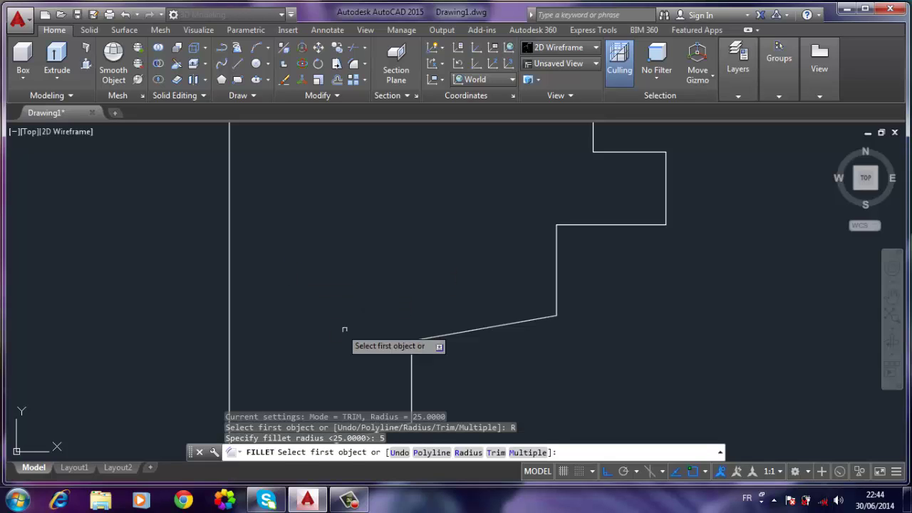
left_click(410, 349)
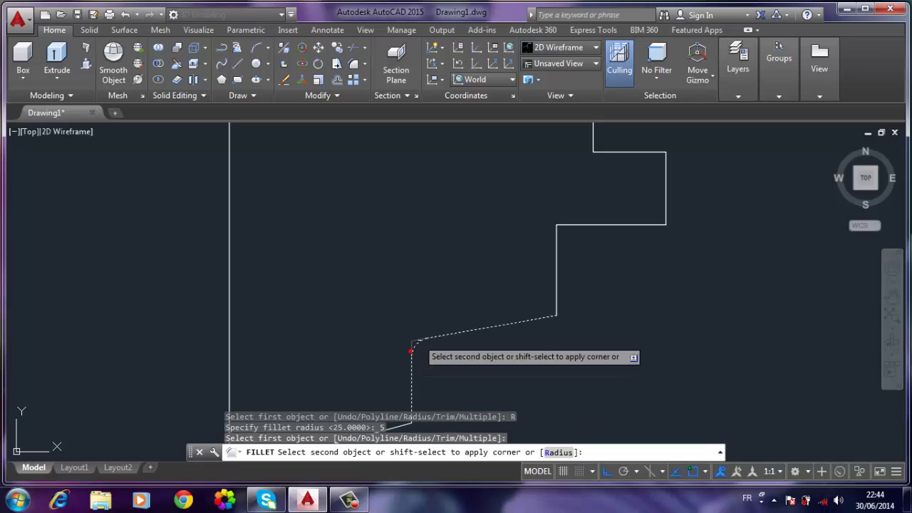
left_click(423, 330)
key("Return")
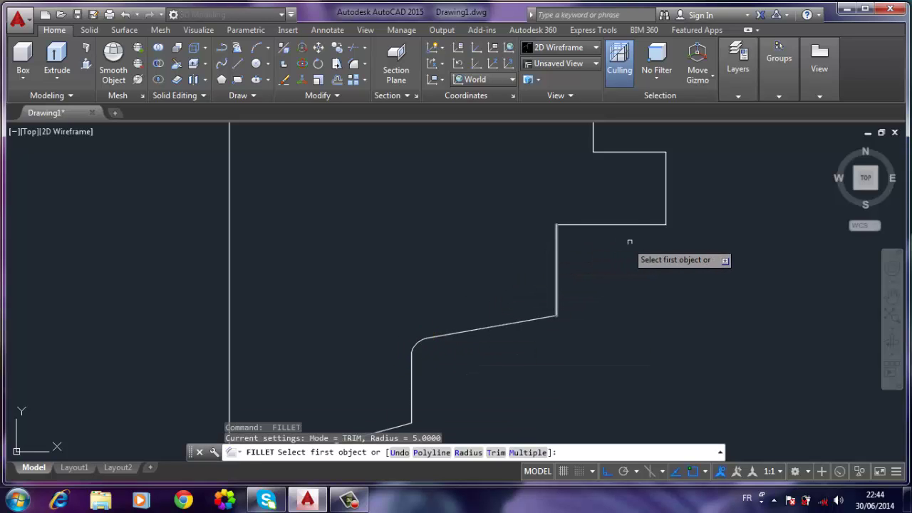
left_click(651, 224)
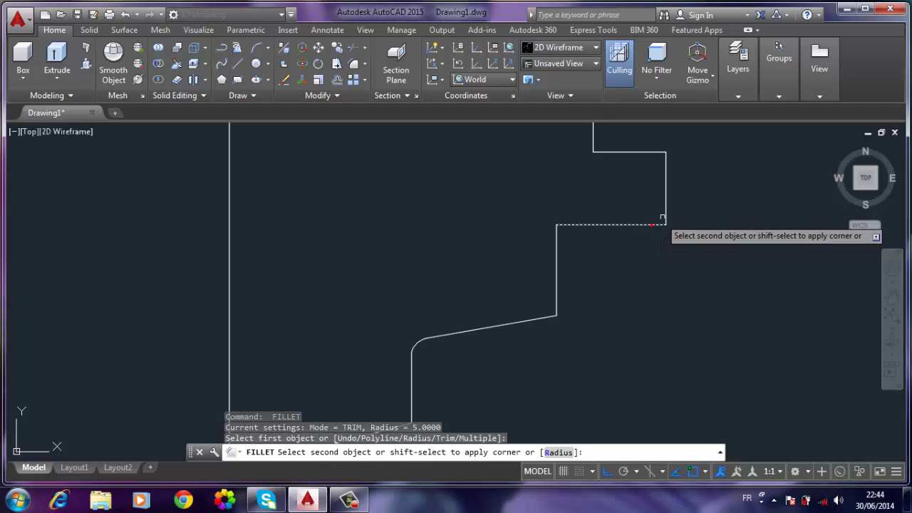
left_click(665, 208)
key("Return")
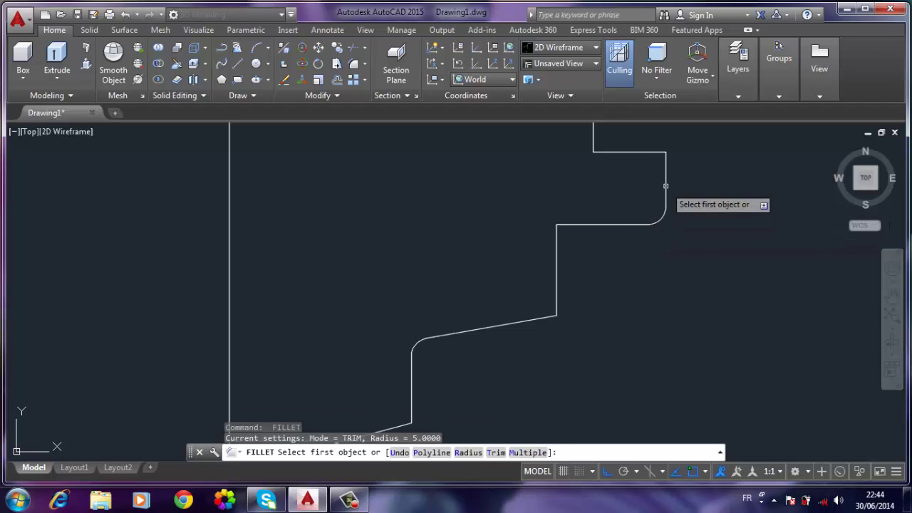
left_click(665, 169)
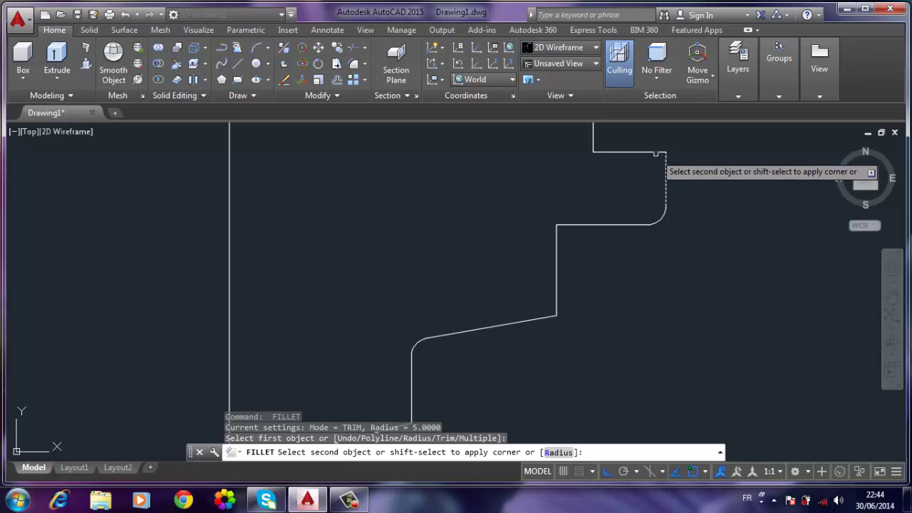
left_click(654, 152)
scroll(594, 164, "down", 4)
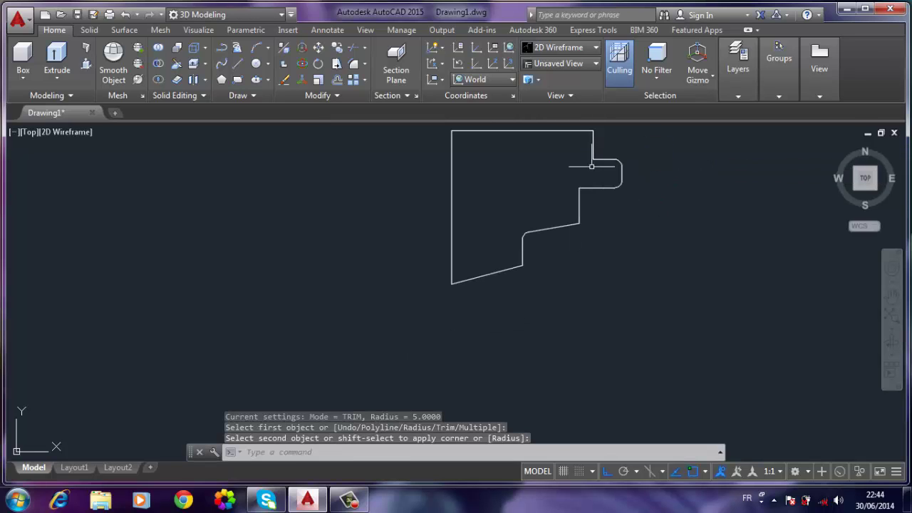
middle_click_drag(591, 166, 547, 334)
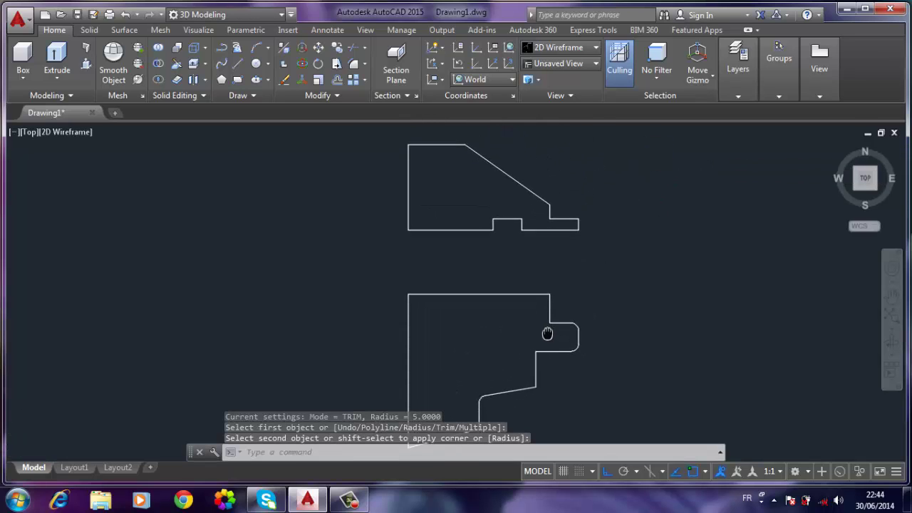
Fillet the lower profile's top line and left edge with radius 25
left_click(354, 70)
type("R")
key("Return")
type("25")
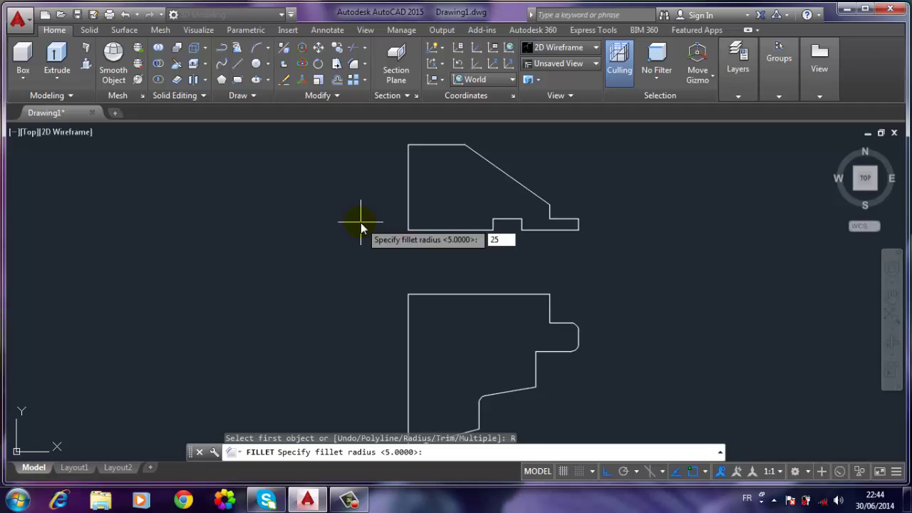
key("Return")
scroll(419, 289, "up", 2)
scroll(419, 292, "up", 2)
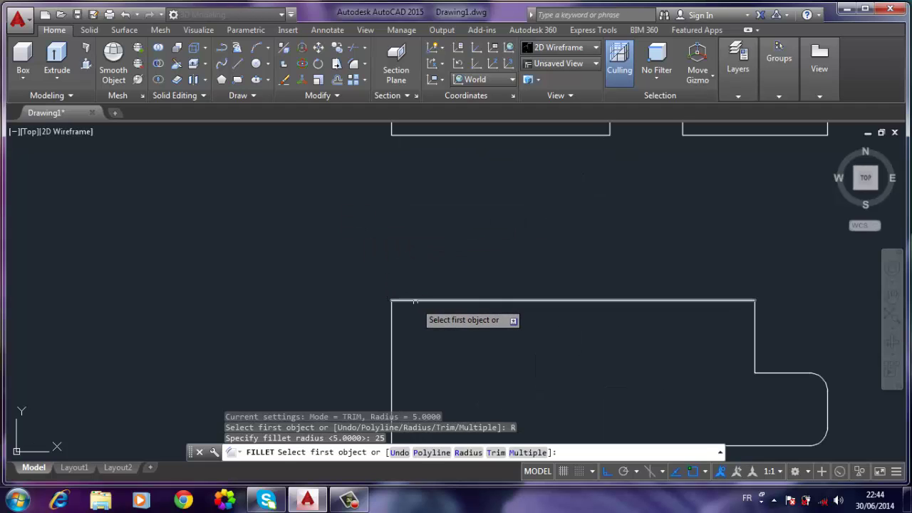
left_click(414, 301)
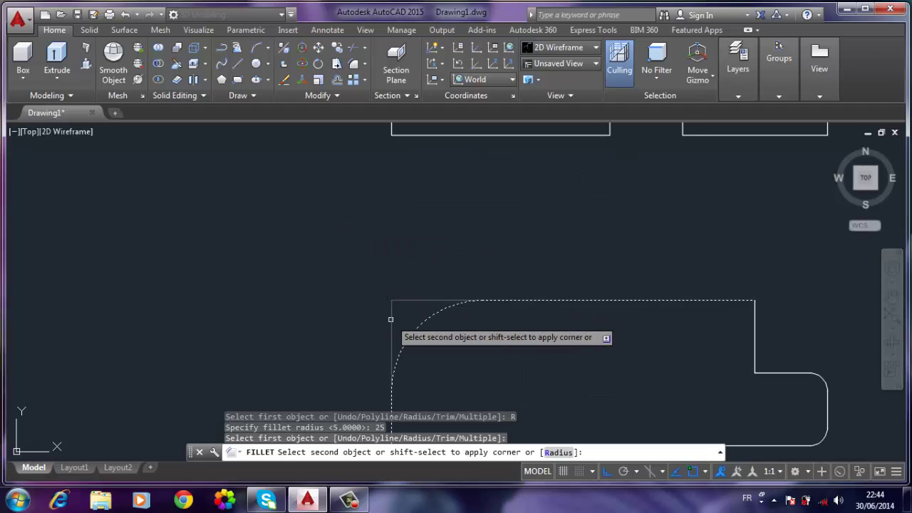
left_click(391, 319)
scroll(398, 249, "down", 4)
mouse_move(451, 254)
middle_mouse_down()
mouse_move(482, 266)
mouse_move(486, 171)
middle_mouse_up()
scroll(488, 281, "up", 3)
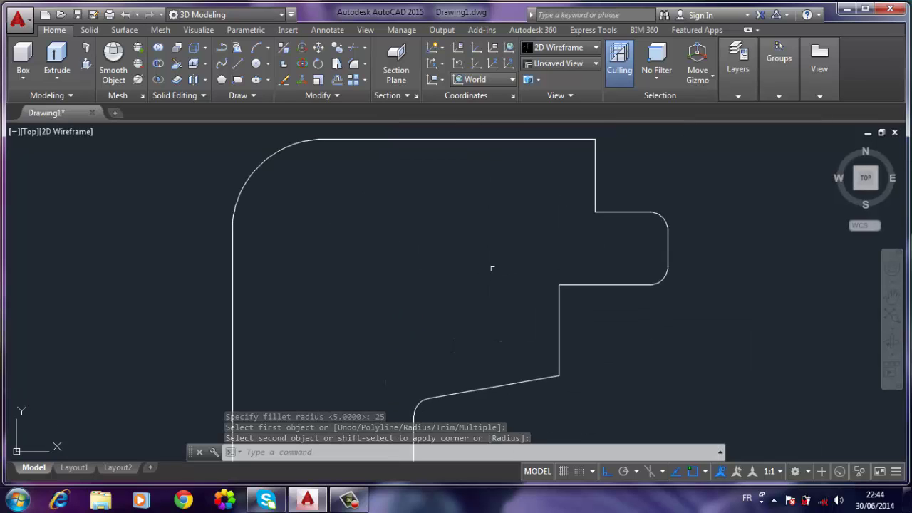
scroll(493, 269, "down", 2)
Zoom extents, select both profiles' lines and join them into polylines
middle_click(493, 268)
middle_click(493, 268)
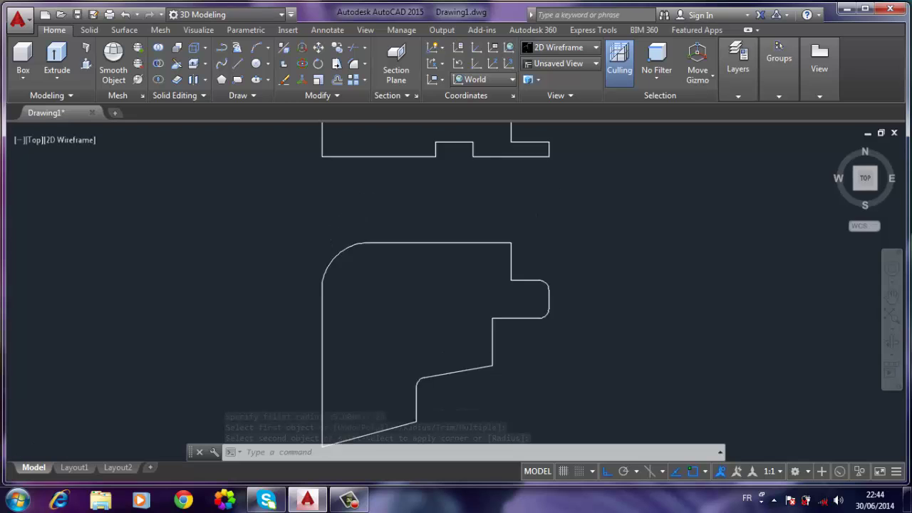
left_click(577, 165)
left_click(378, 292)
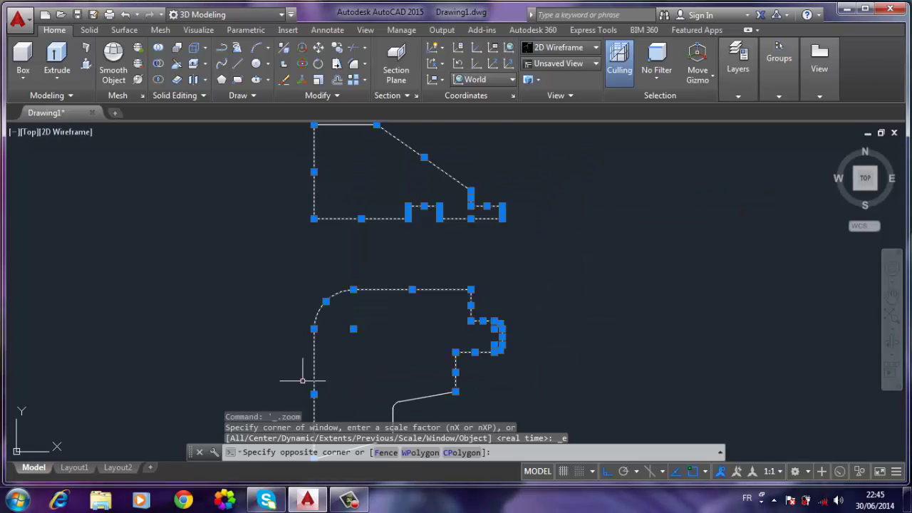
scroll(337, 290, "down", 3)
left_click(436, 175)
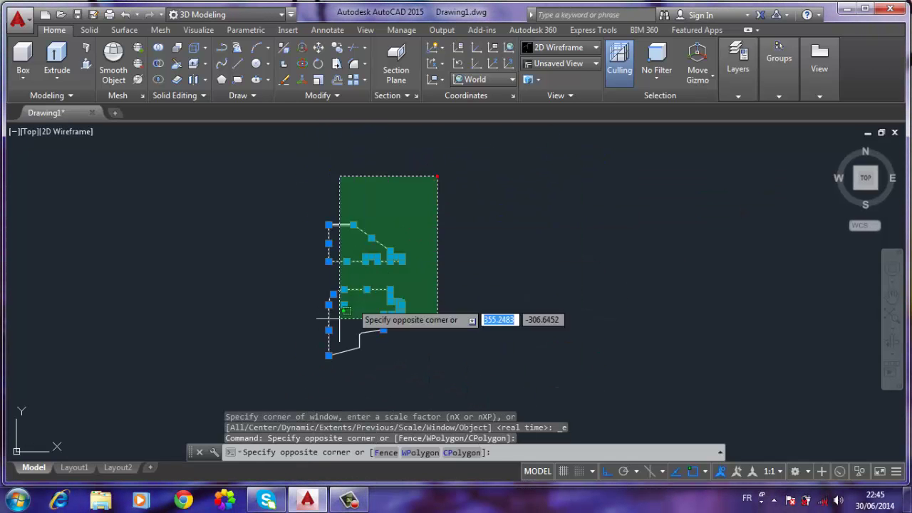
left_click(337, 325)
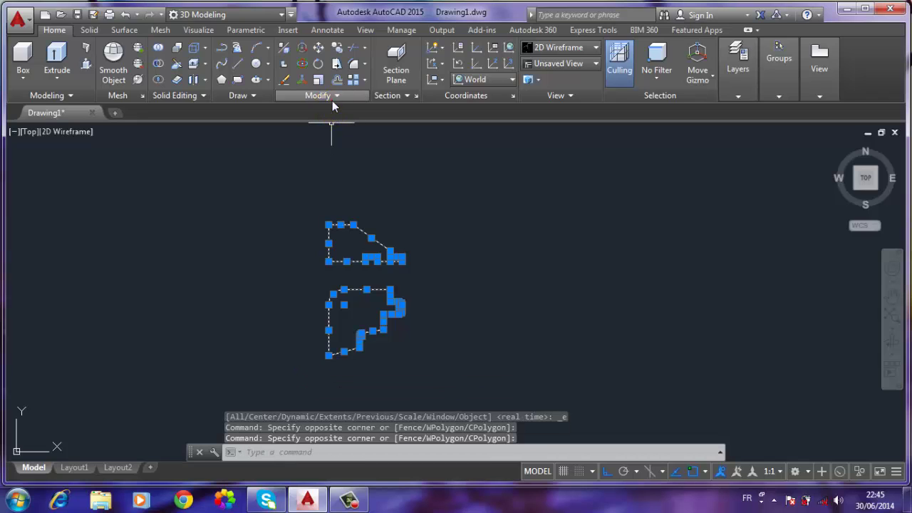
left_click(331, 100)
left_click(335, 131)
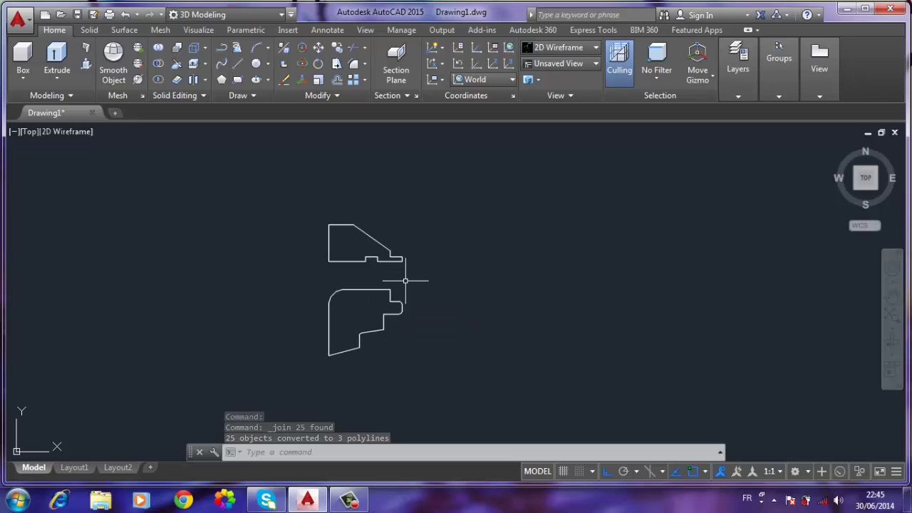
Join the lower profile's remaining pieces into one polyline and switch to an isometric view
scroll(360, 327, "up", 2)
scroll(362, 321, "up", 2)
left_click(470, 199)
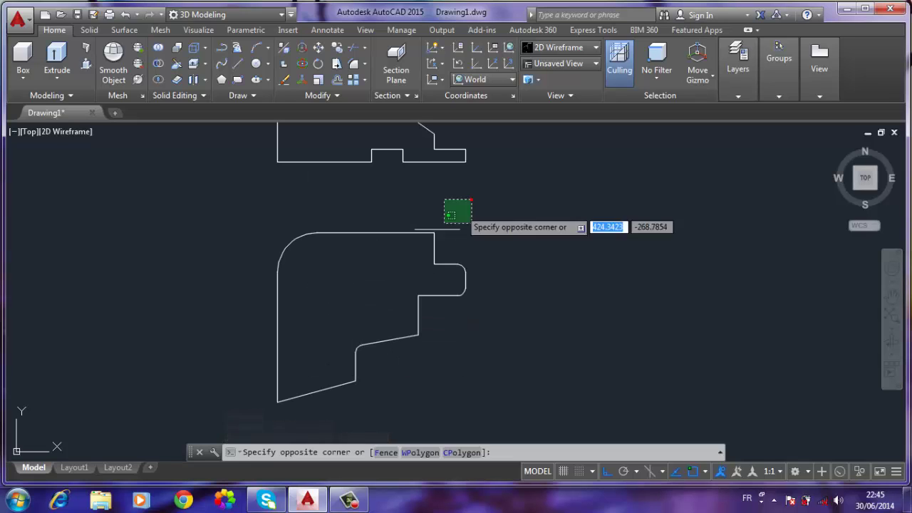
left_click(212, 405)
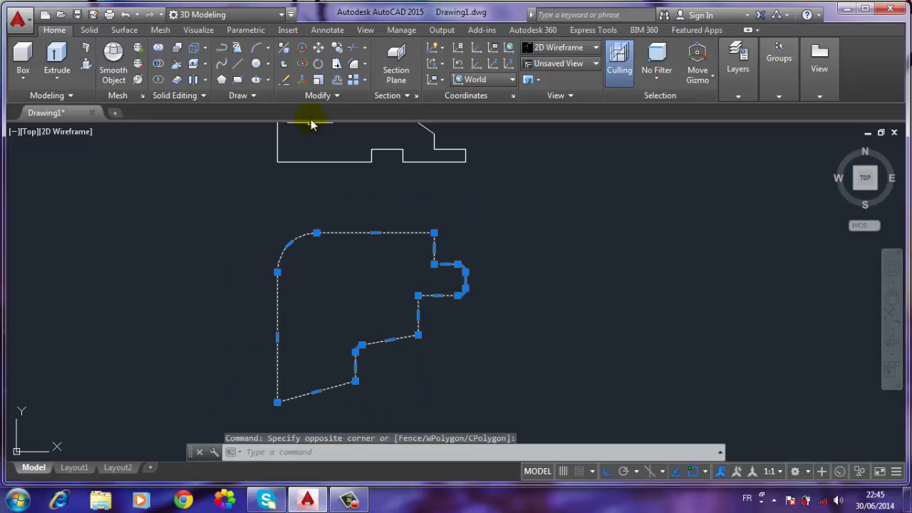
left_click(318, 97)
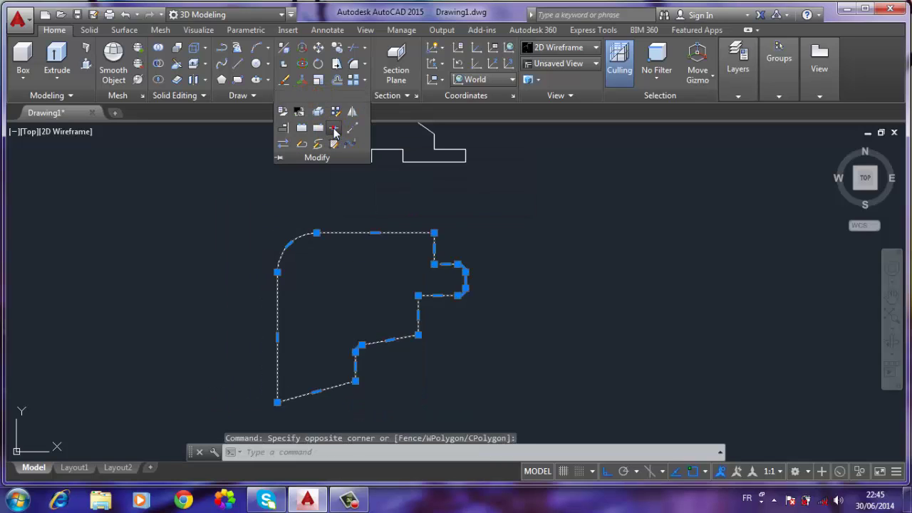
left_click(334, 130)
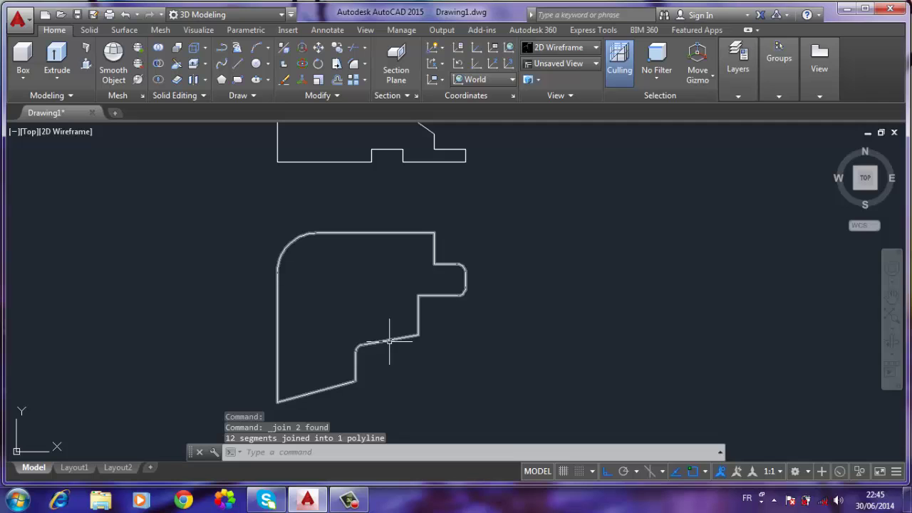
scroll(387, 280, "down", 2)
mouse_move(865, 178)
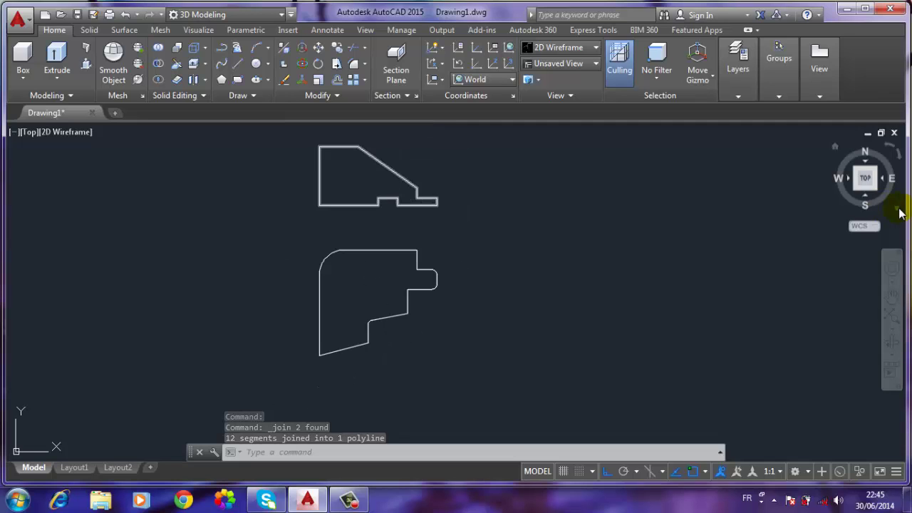
left_click(855, 189)
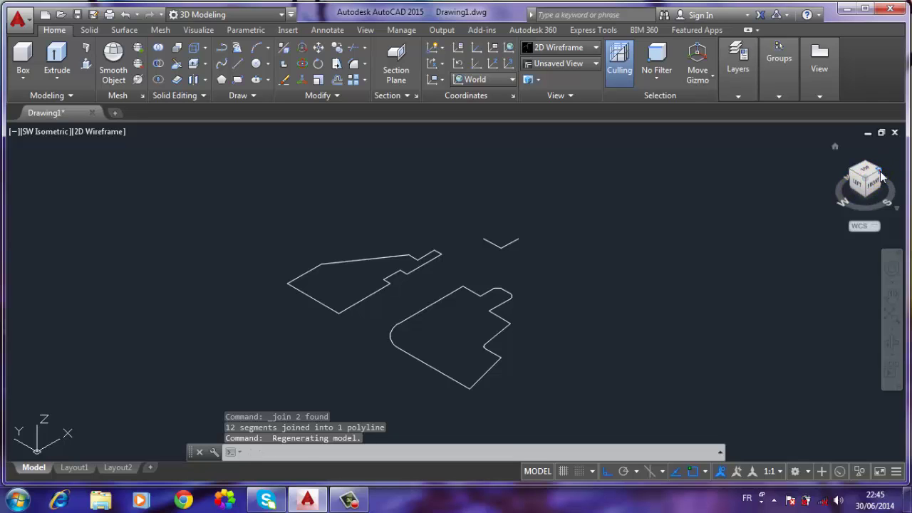
left_click(880, 176)
Delete the stray V-shaped lines and rotate the upper profile upright in 3D
left_click_drag(553, 303, 519, 334)
key("Delete")
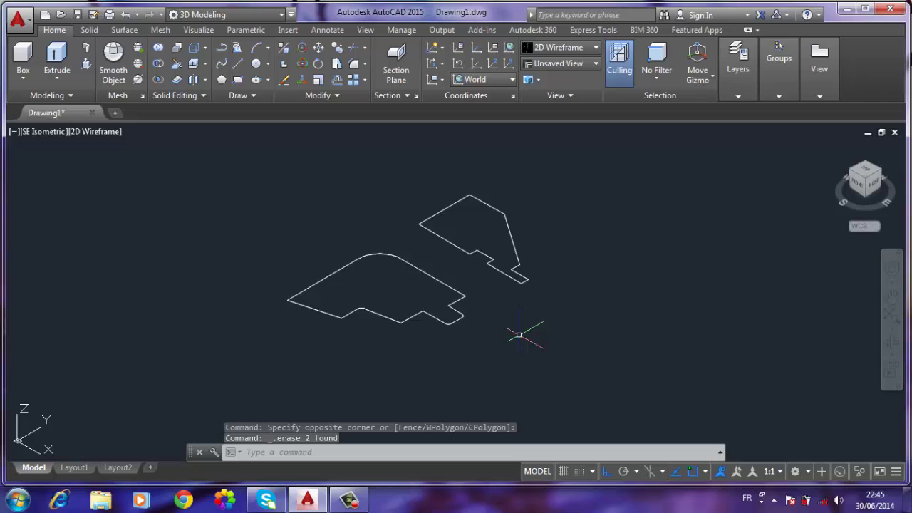
middle_click_drag(492, 305, 403, 294)
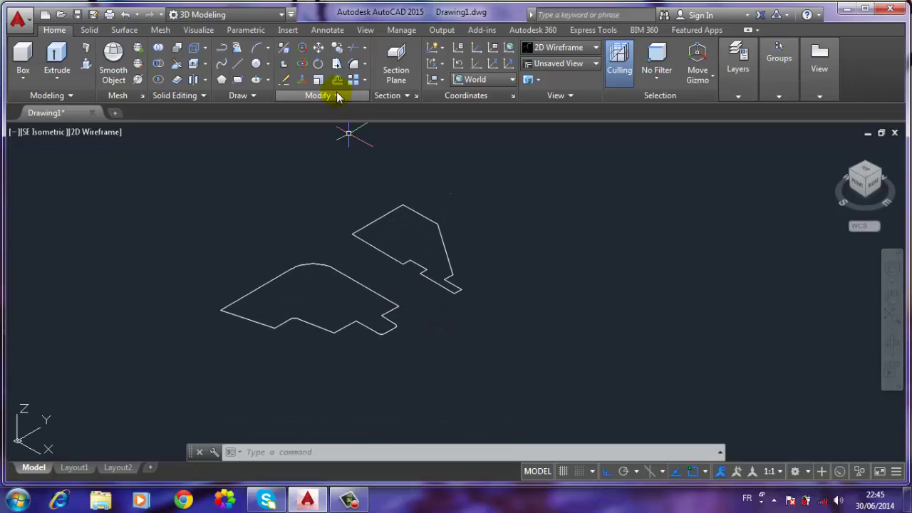
left_click(303, 68)
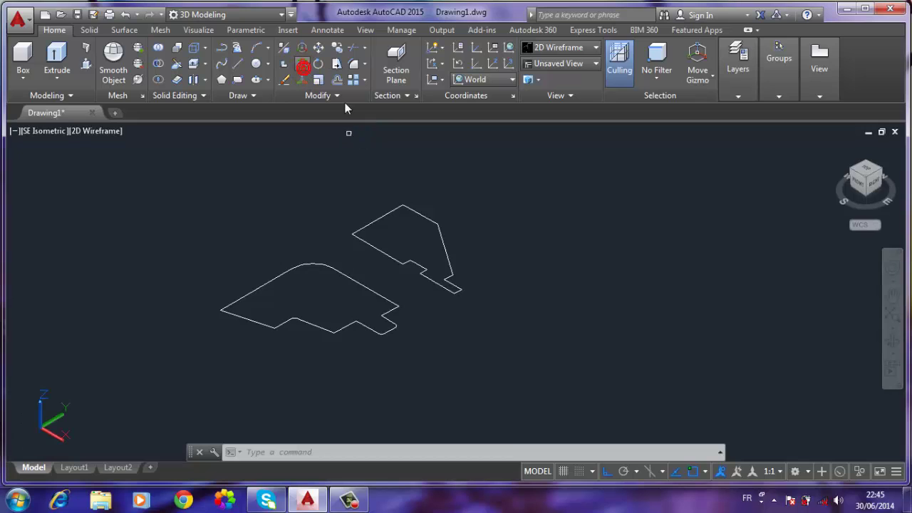
left_click(425, 215)
key("Return")
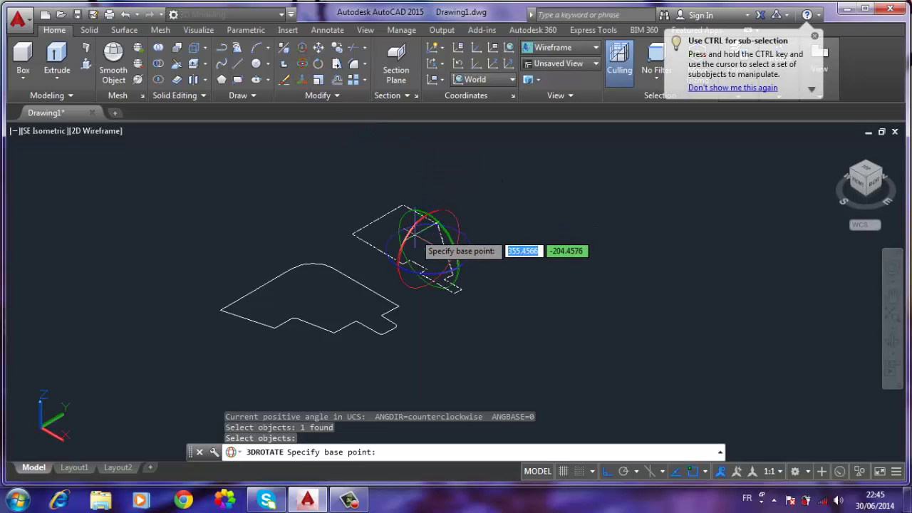
left_click(420, 237)
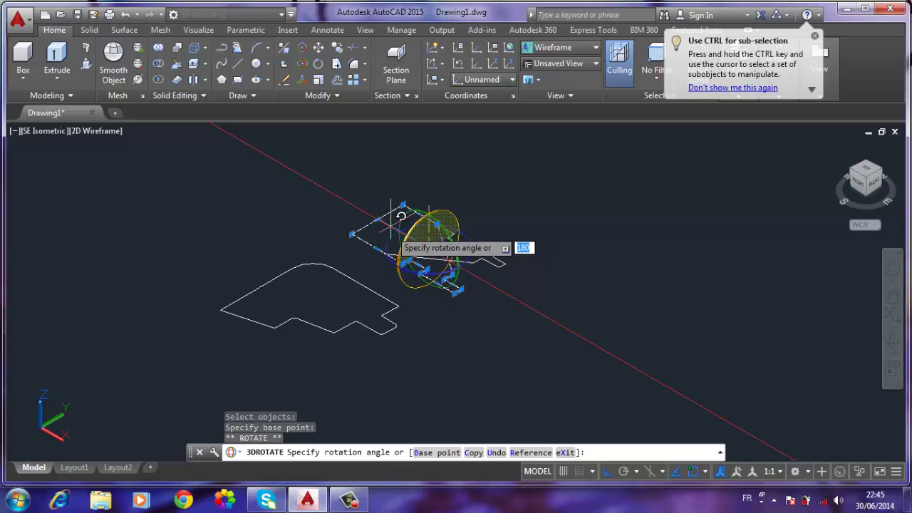
left_click(388, 182)
key("Escape")
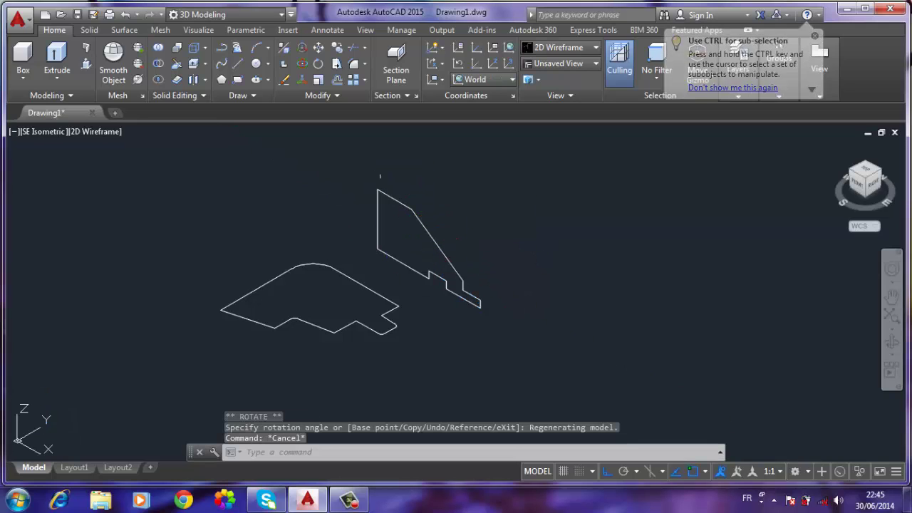
Move the upright profile so its corner meets the lower profile's corner
left_click(320, 51)
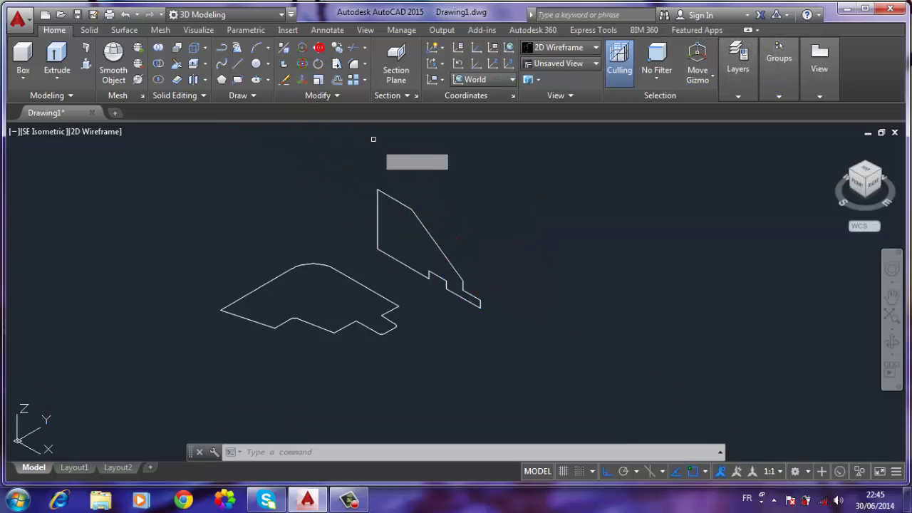
left_click(405, 201)
left_click(392, 204)
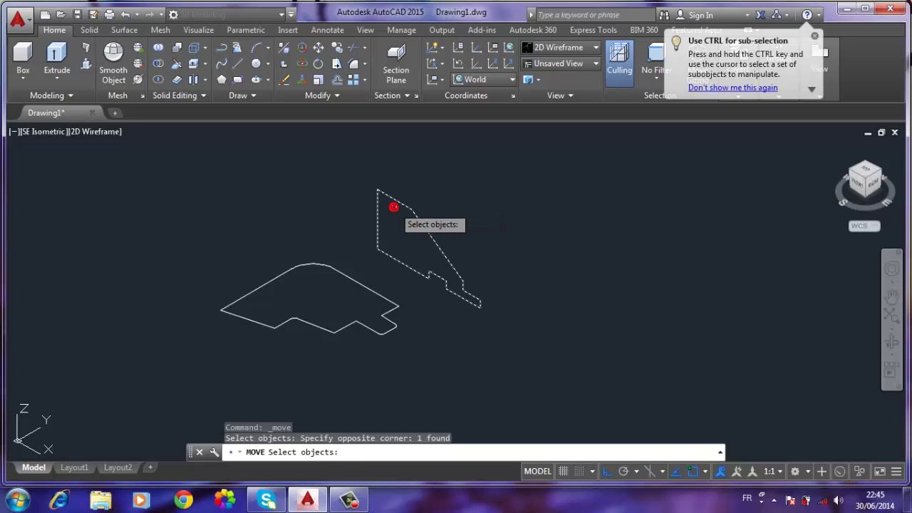
key("Return")
scroll(388, 246, "up", 2)
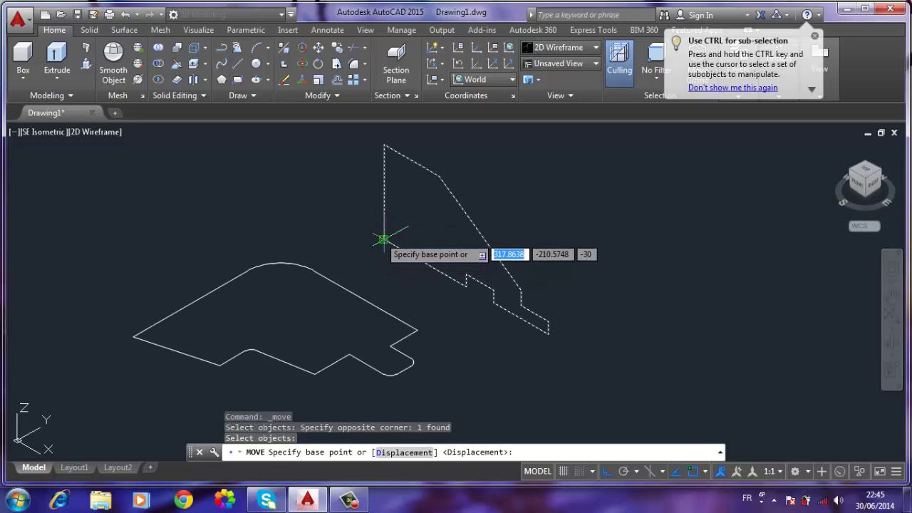
left_click(384, 242)
left_click(128, 331)
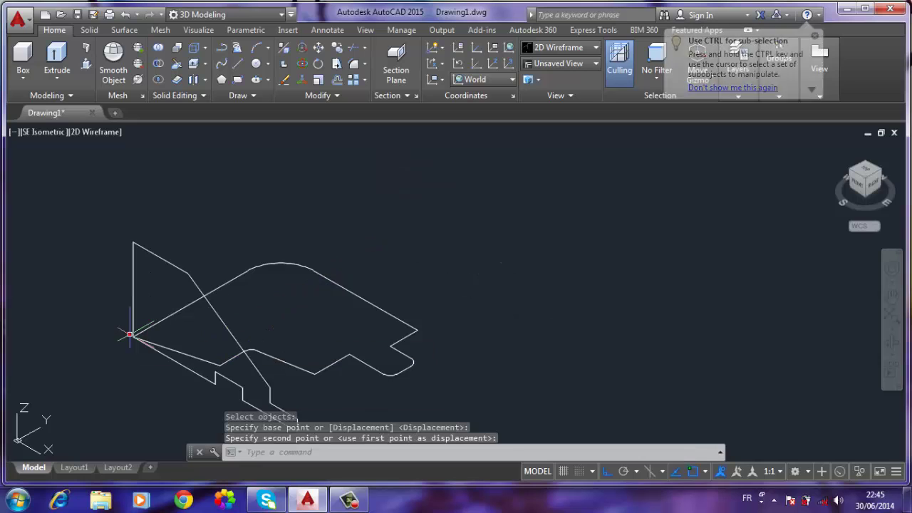
middle_click_drag(128, 331, 261, 287)
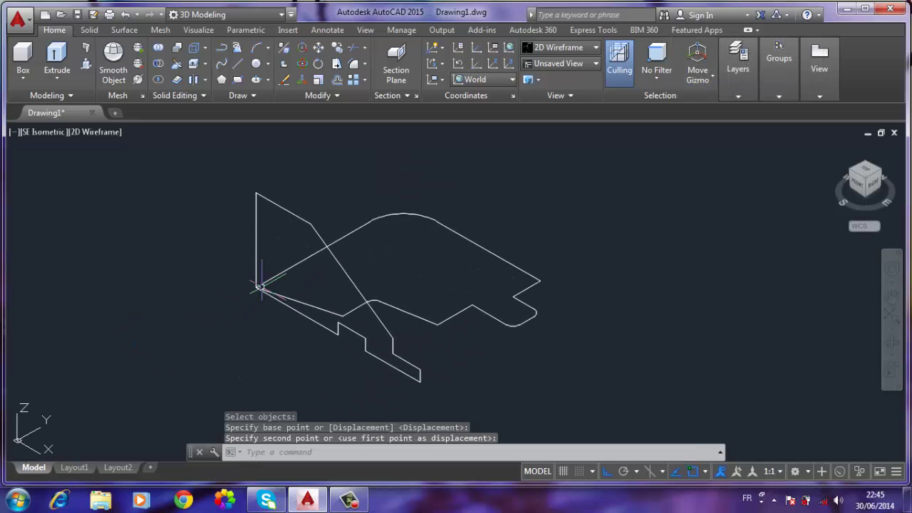
left_click_drag(261, 287, 363, 368)
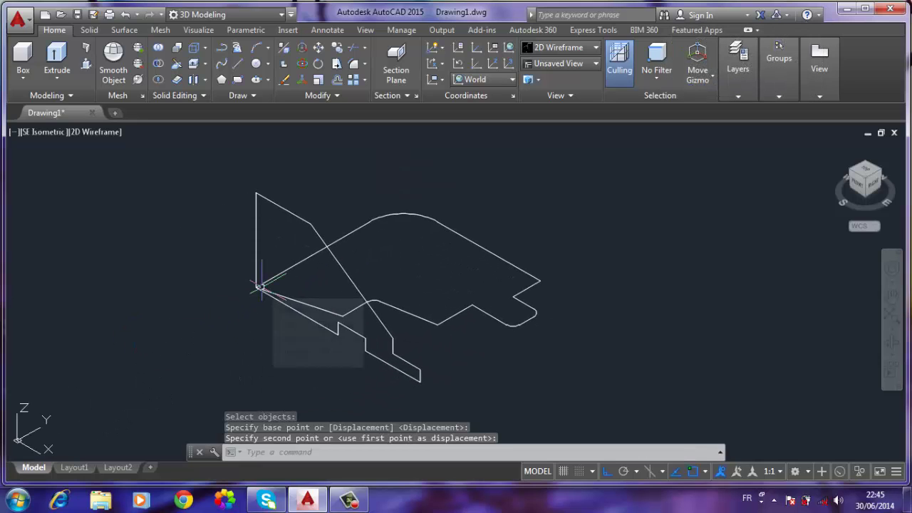
Extrude the first profile 108 units into a solid
left_click(64, 60)
left_click(276, 205)
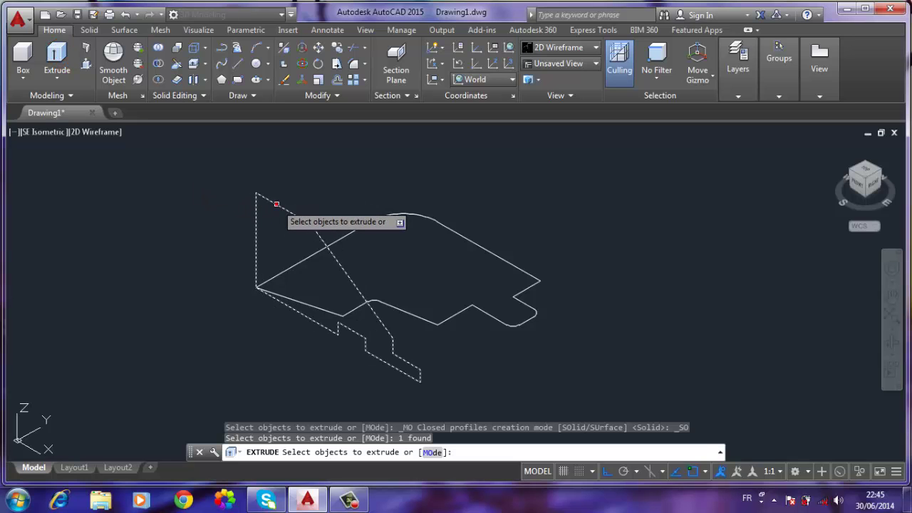
right_click(277, 204)
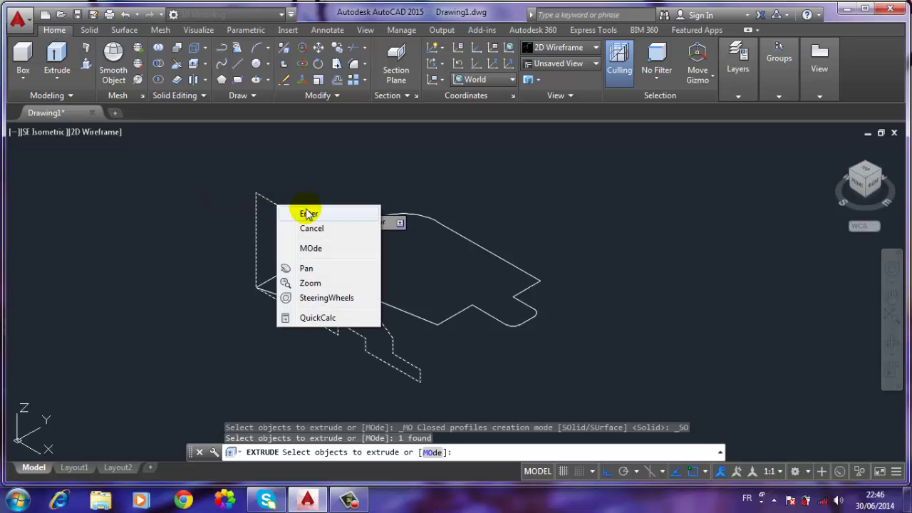
left_click(307, 214)
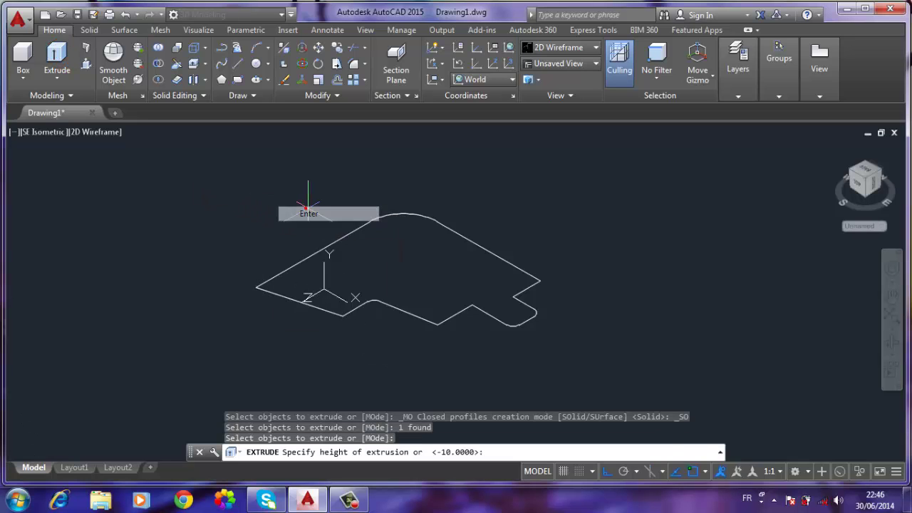
left_click(536, 280)
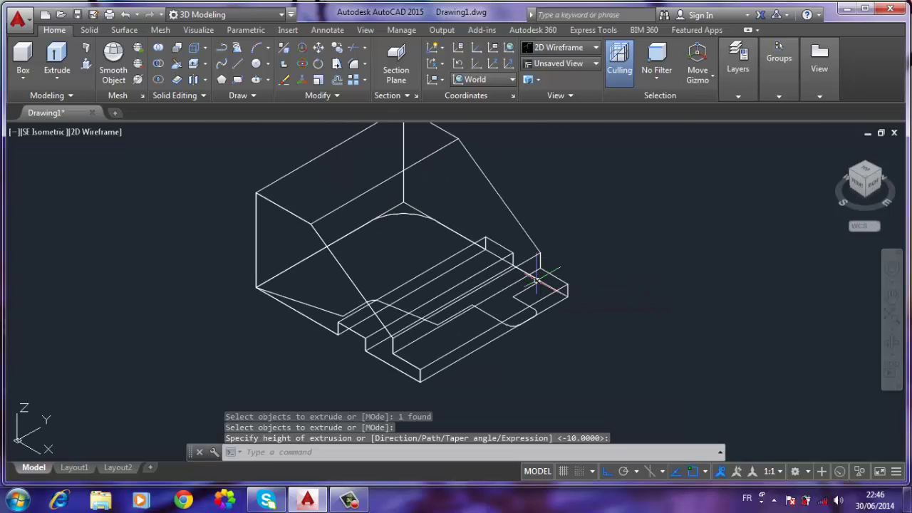
Extrude the base profile 108 units too and shade the model in Conceptual style
key("Return")
left_click(318, 306)
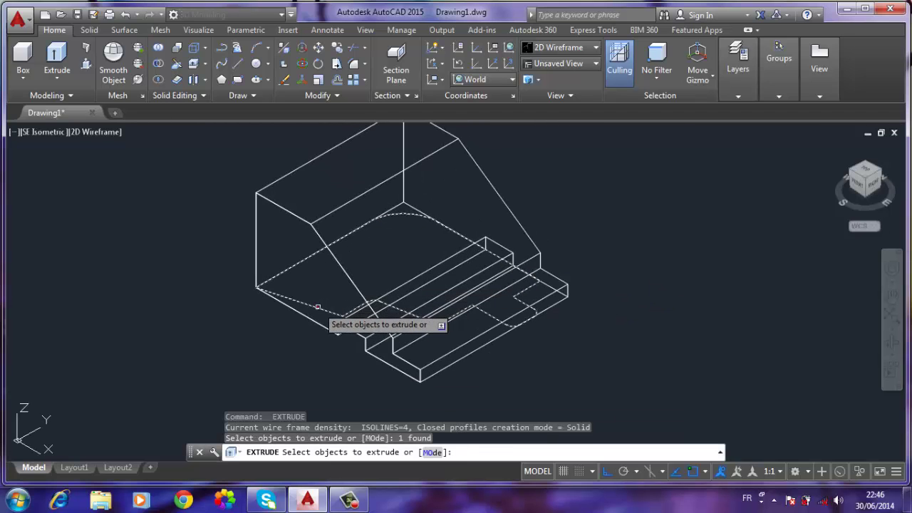
right_click(317, 314)
left_click(349, 316)
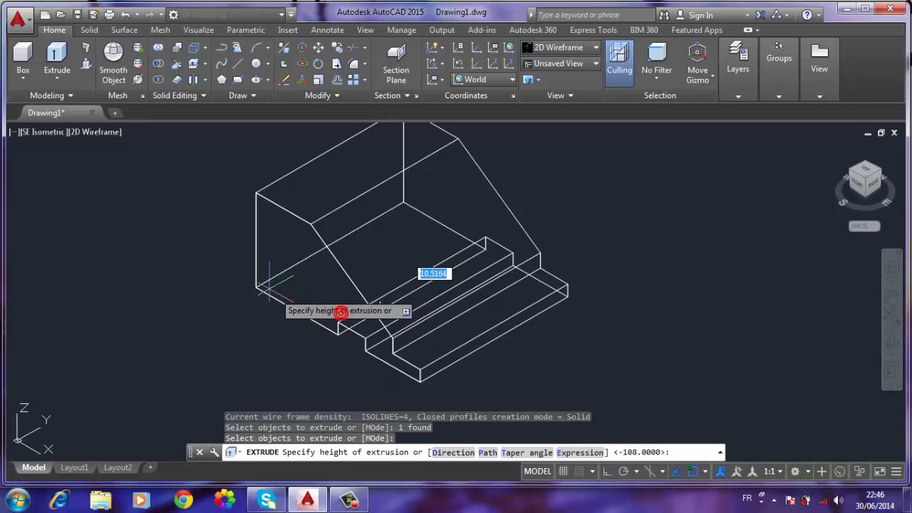
left_click(257, 194)
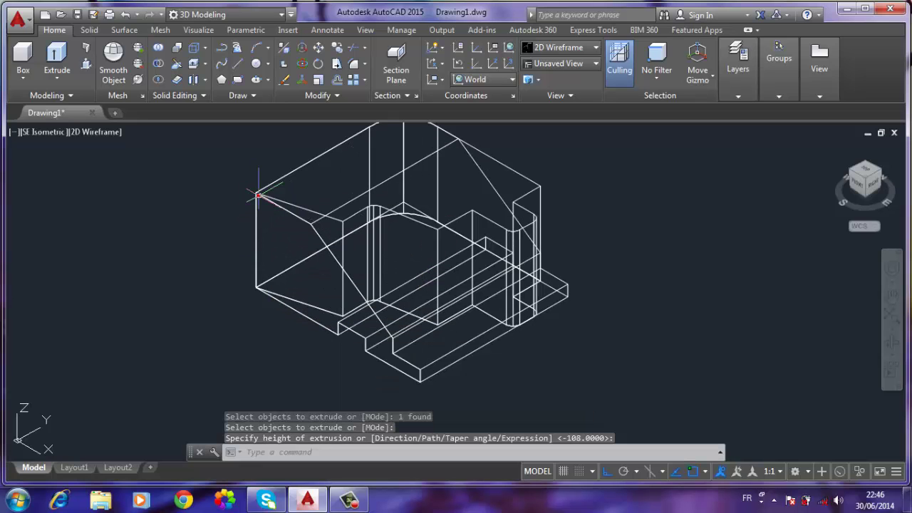
left_click(101, 132)
left_click(130, 180)
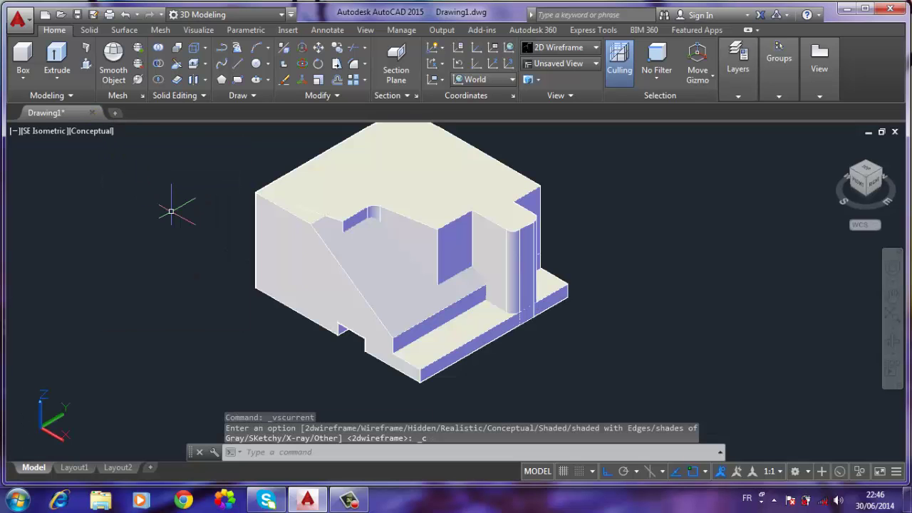
Switch to 2D Wireframe and orbit to view the overlapping solids from another angle
mouse_move(424, 309)
middle_mouse_down("shift")
mouse_move(379, 250)
mouse_move(524, 225)
mouse_move(574, 240)
mouse_move(595, 261)
mouse_move(528, 292)
mouse_move(411, 294)
mouse_move(470, 295)
mouse_move(491, 282)
middle_mouse_up("shift")
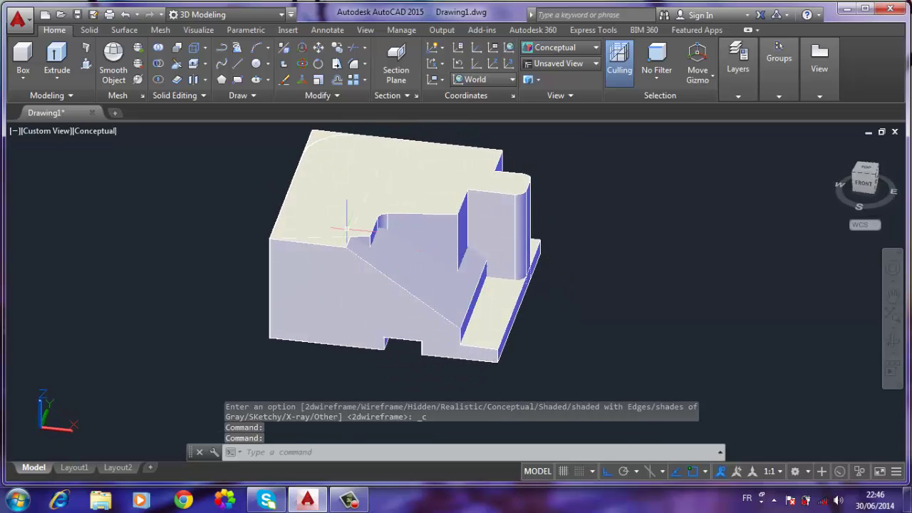
left_click(97, 131)
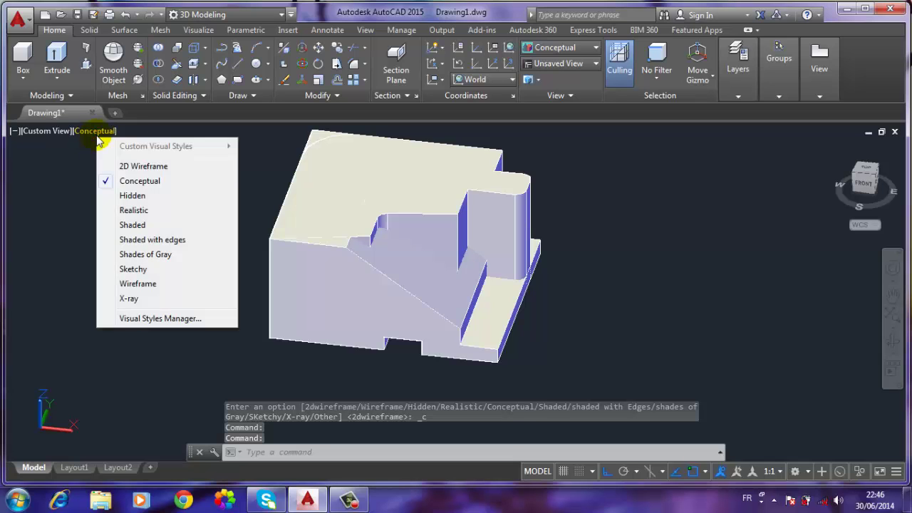
left_click(126, 166)
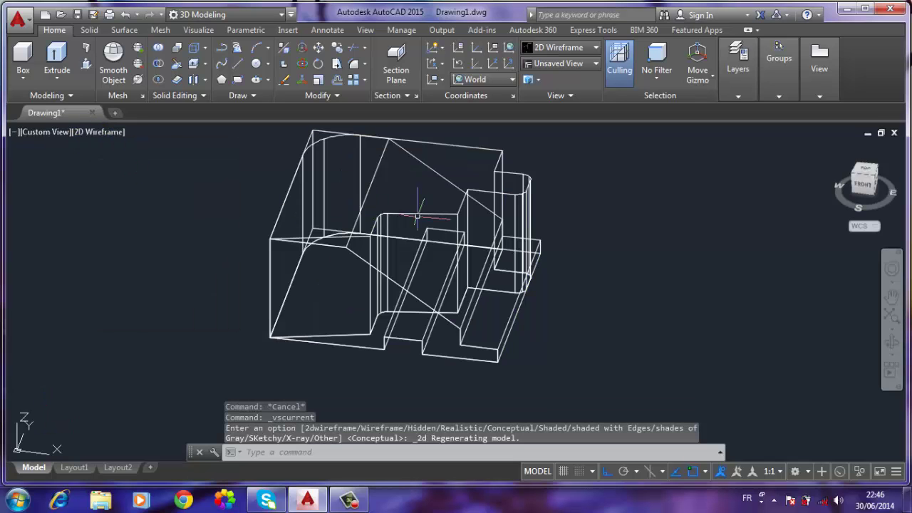
mouse_move(418, 216)
middle_mouse_down("shift")
mouse_move(405, 259)
mouse_move(371, 275)
mouse_move(363, 267)
middle_mouse_up("shift")
Run an INTERFERE check between the two extruded solids
left_click(198, 63)
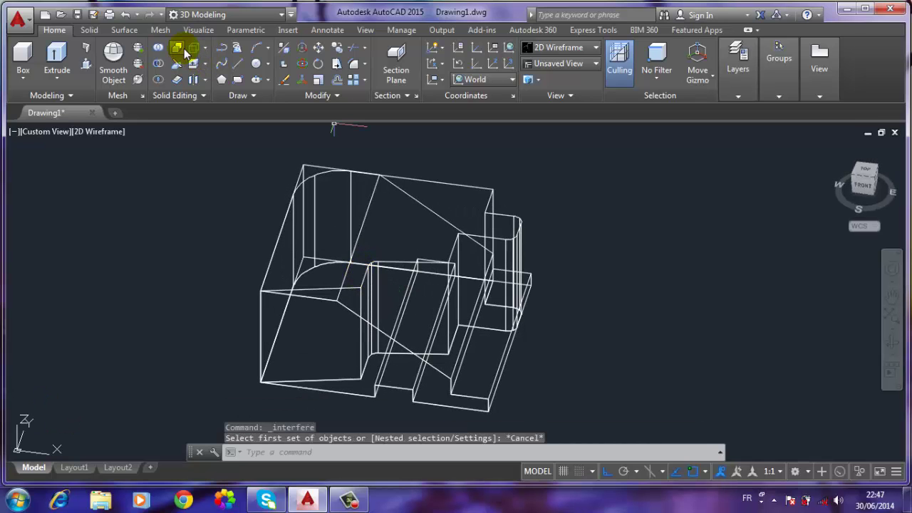
left_click(180, 47)
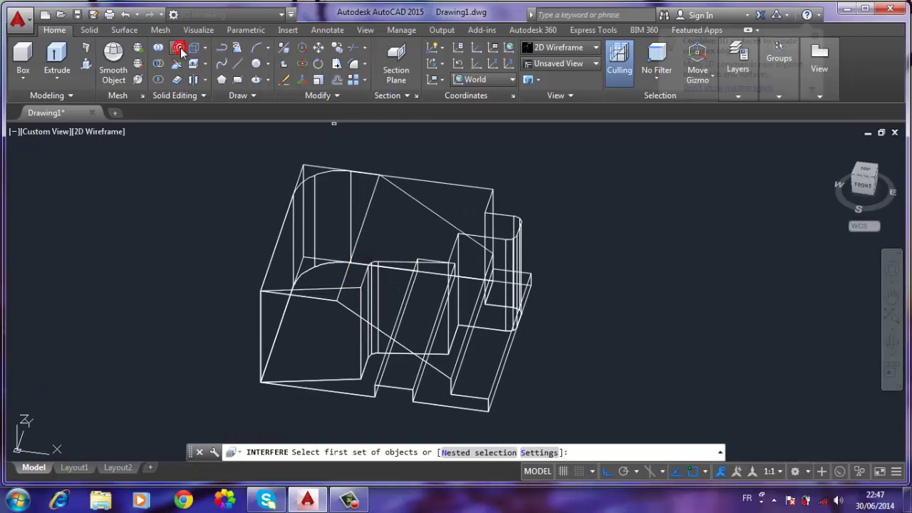
left_click(442, 183)
key("Return")
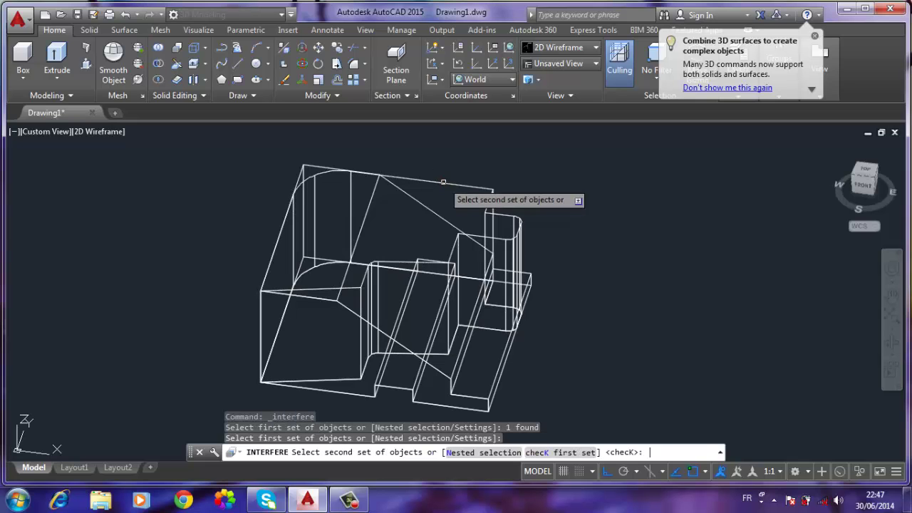
left_click(425, 206)
key("Return")
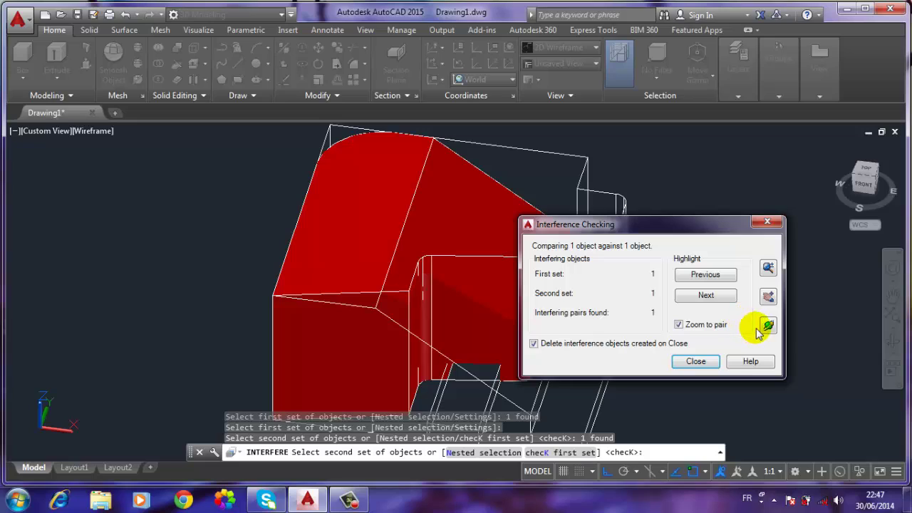
Orbit around the red overlap solid, then close the check keeping the interference solid
left_click(768, 327)
mouse_move(720, 303)
left_mouse_down()
mouse_move(466, 234)
mouse_move(427, 210)
mouse_move(427, 195)
mouse_move(552, 188)
mouse_move(633, 202)
mouse_move(674, 249)
mouse_move(656, 286)
left_mouse_up()
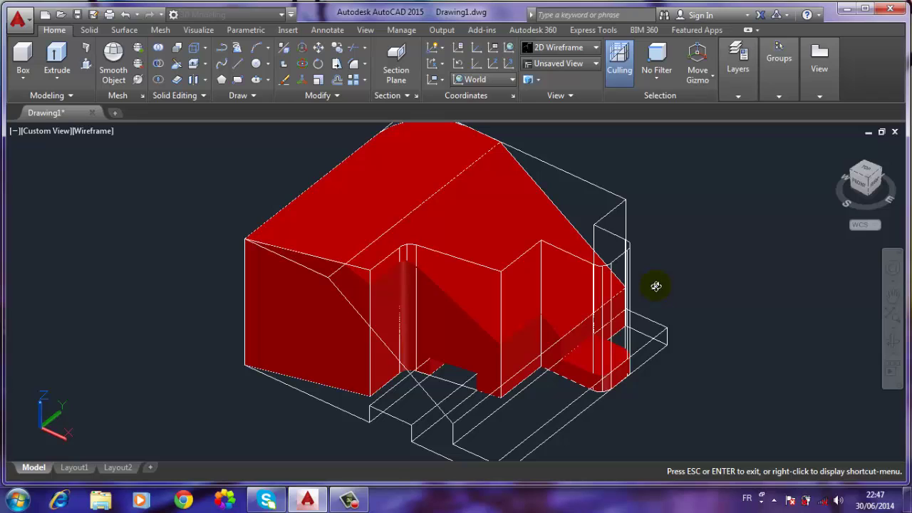
key("Escape")
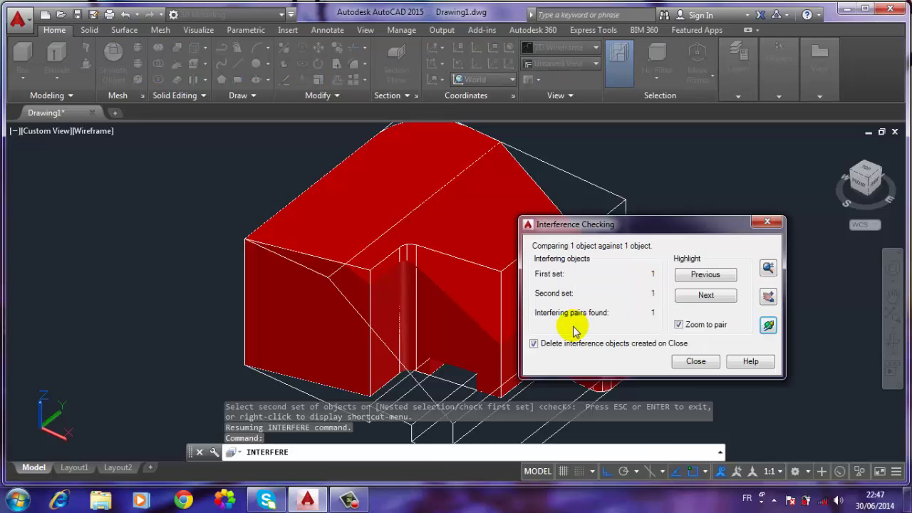
left_click(695, 362)
middle_click_drag(467, 239, 444, 276)
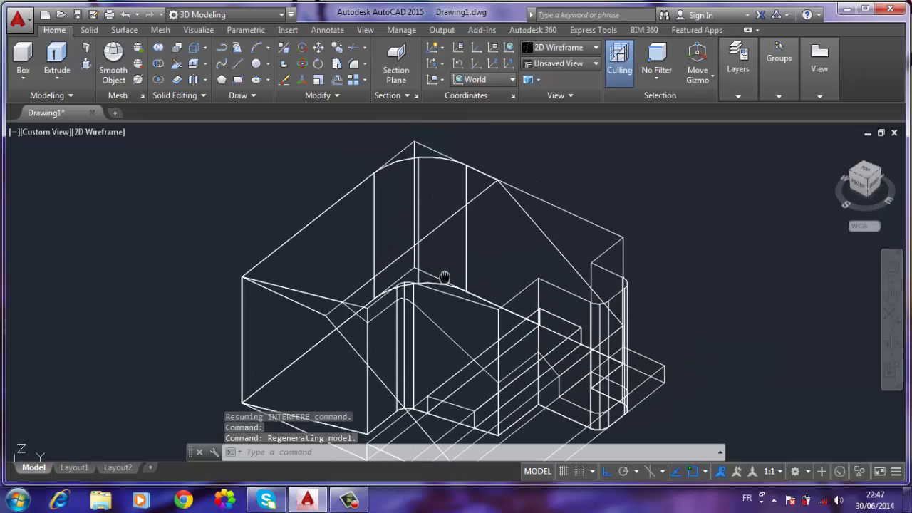
Erase both original extrusions and the leftover wedge solid
left_click(423, 145)
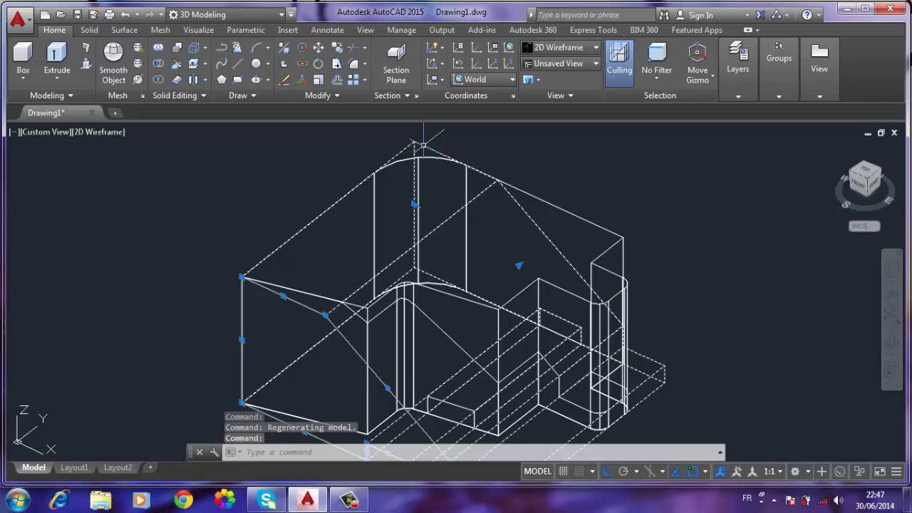
key("Delete")
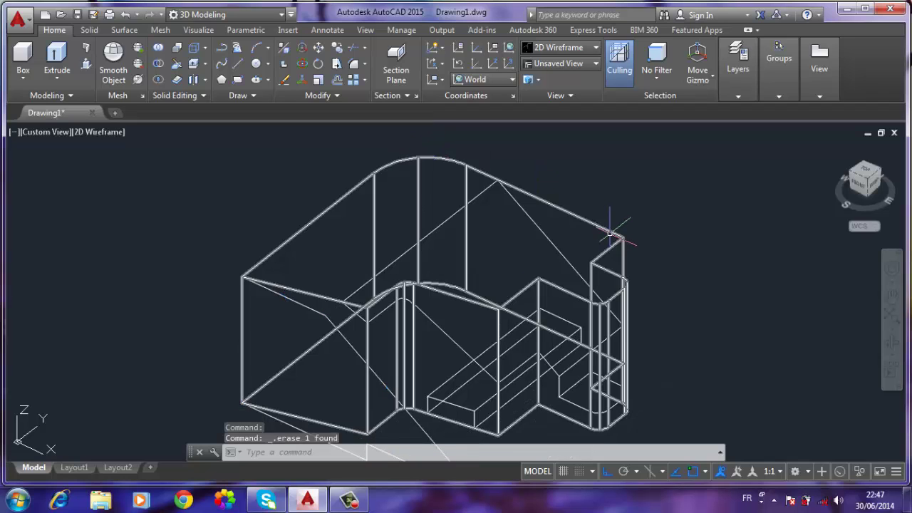
left_click(609, 233)
key("Delete")
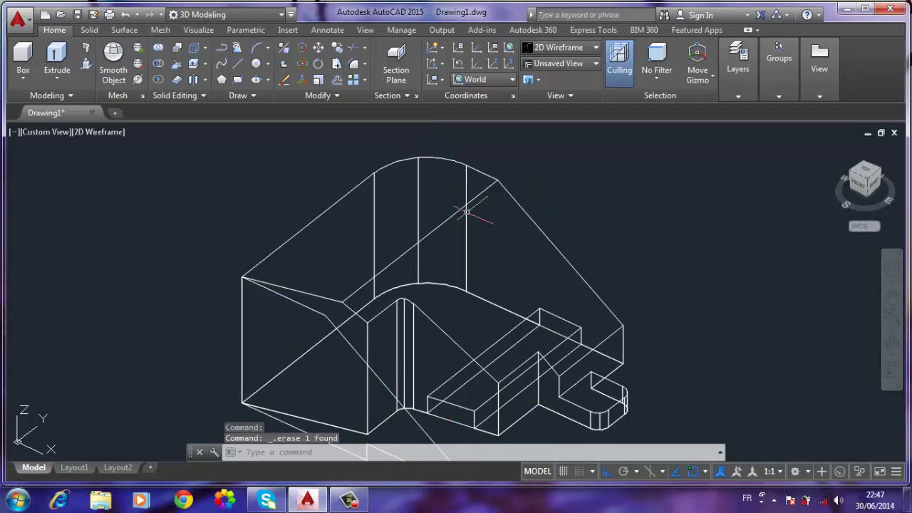
left_click(354, 352)
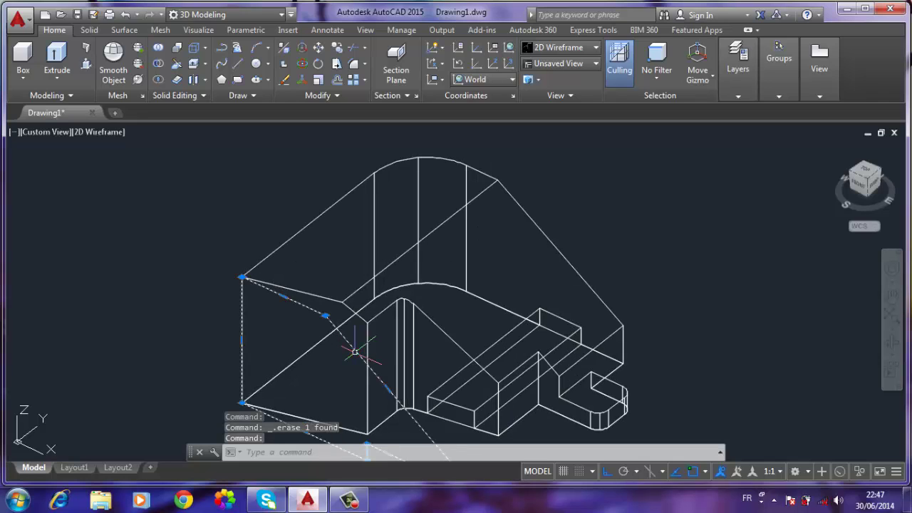
key("Delete")
Shade the remaining solid in Conceptual style, inspect it, then view it from the top
left_click(124, 138)
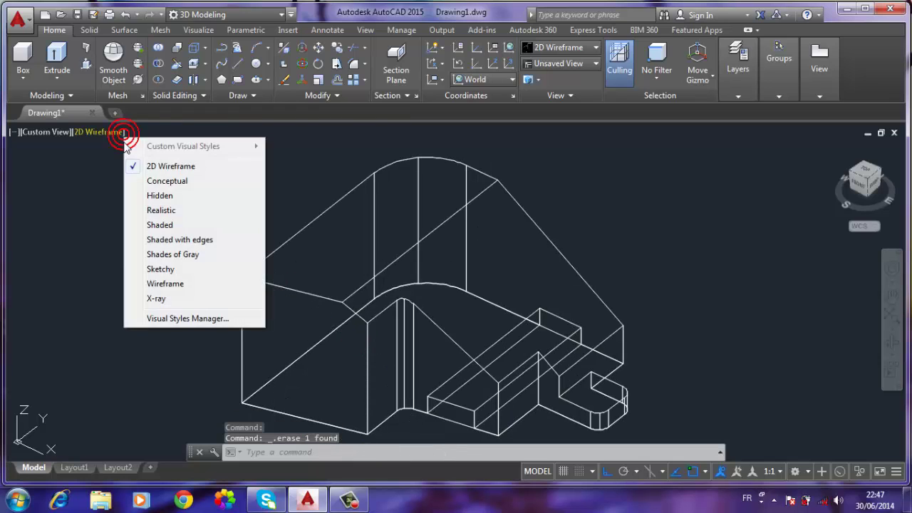
left_click(160, 182)
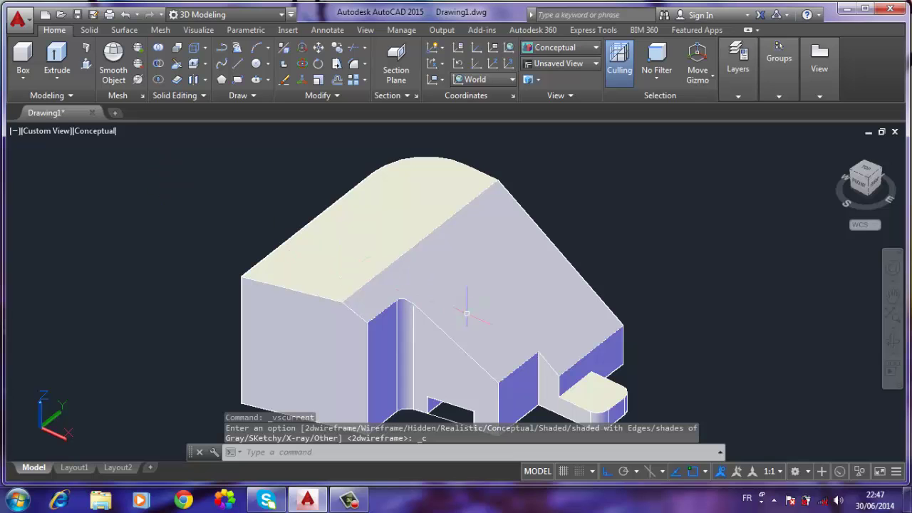
mouse_move(499, 323)
middle_mouse_down("shift")
mouse_move(354, 273)
mouse_move(266, 223)
mouse_move(444, 256)
mouse_move(478, 285)
mouse_move(475, 319)
mouse_move(485, 317)
middle_mouse_up("shift")
mouse_move(865, 184)
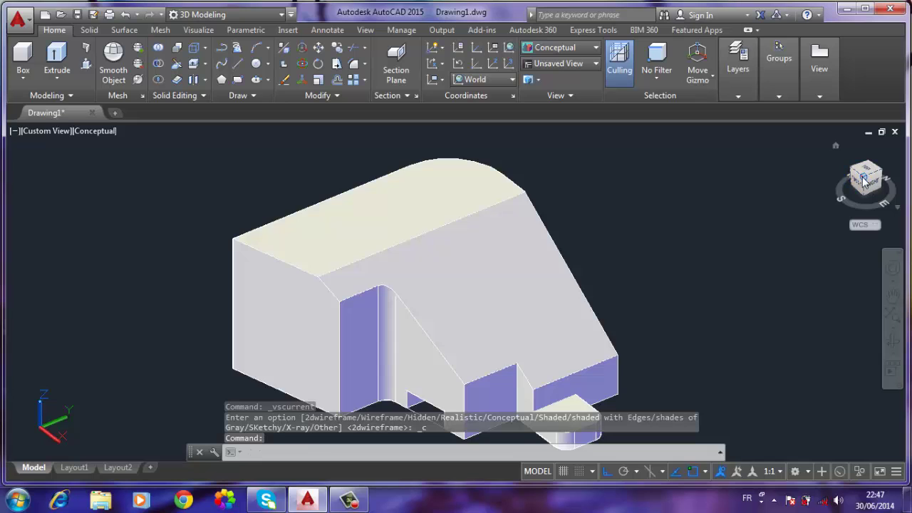
left_click(864, 179)
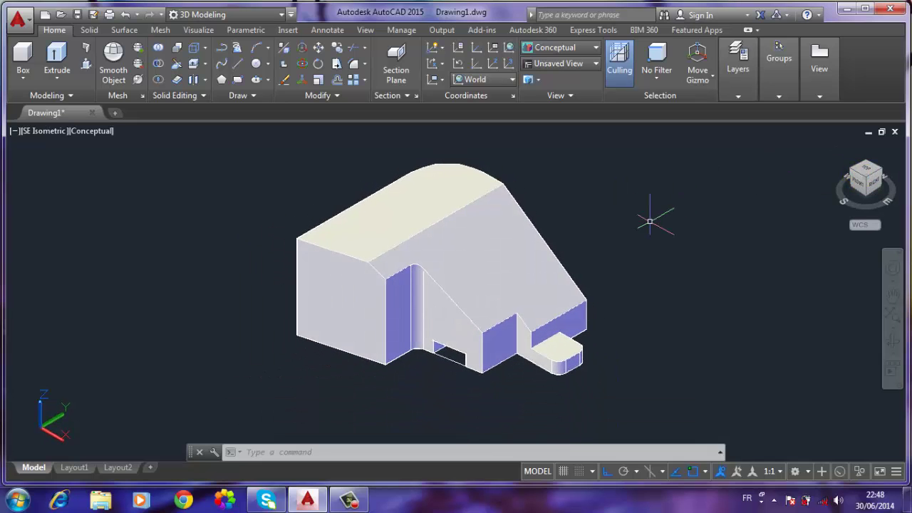
left_click(866, 173)
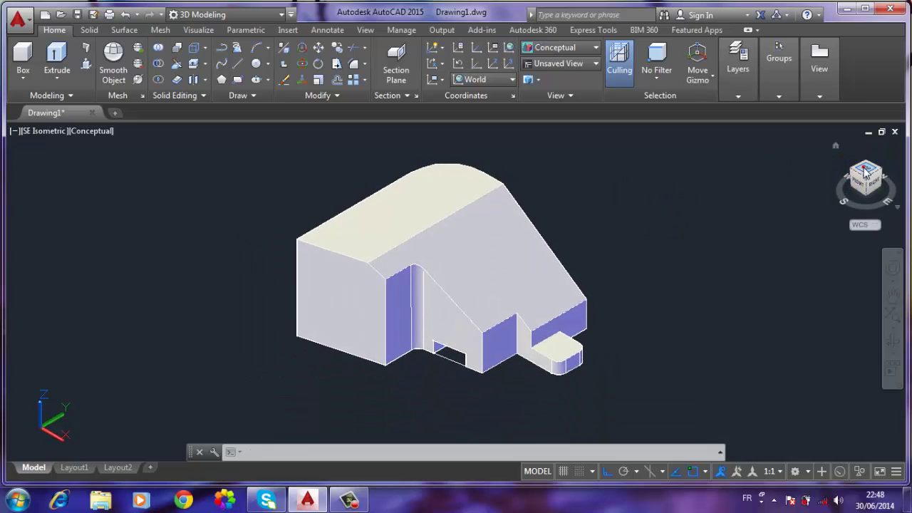
Draw a 50 × 23 rectangle to the right of the solid
middle_click_drag(580, 255, 430, 249)
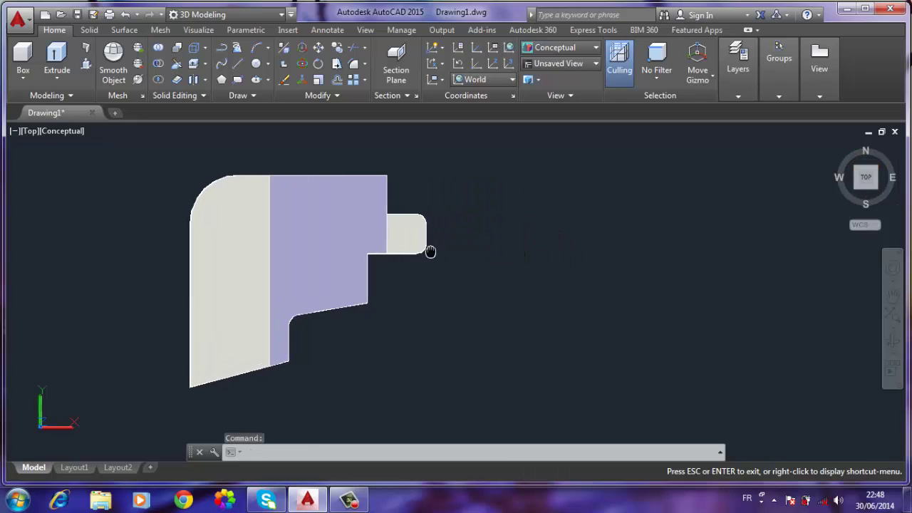
left_click(240, 84)
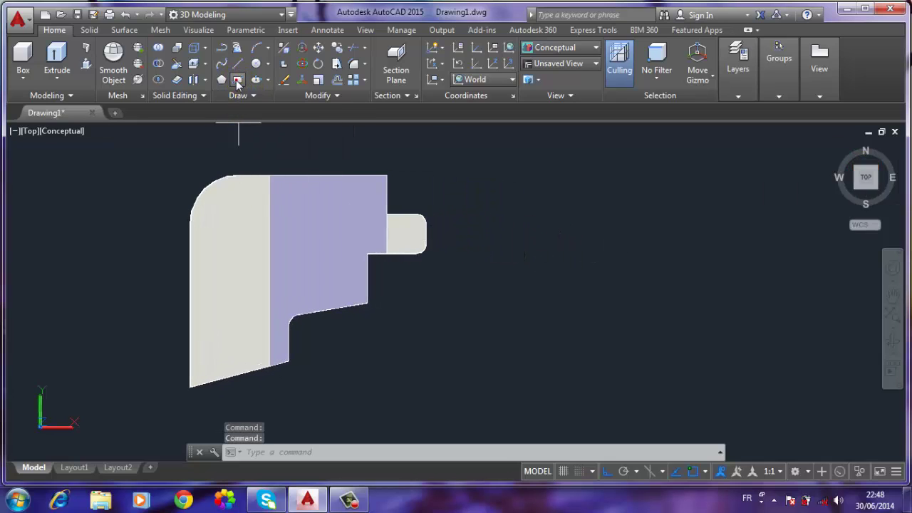
left_click(497, 352)
type("50")
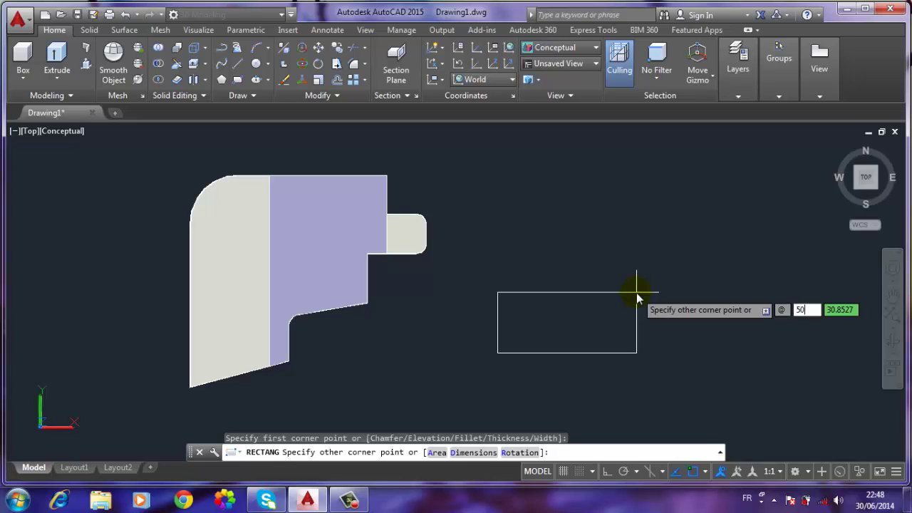
key("Tab")
type("23")
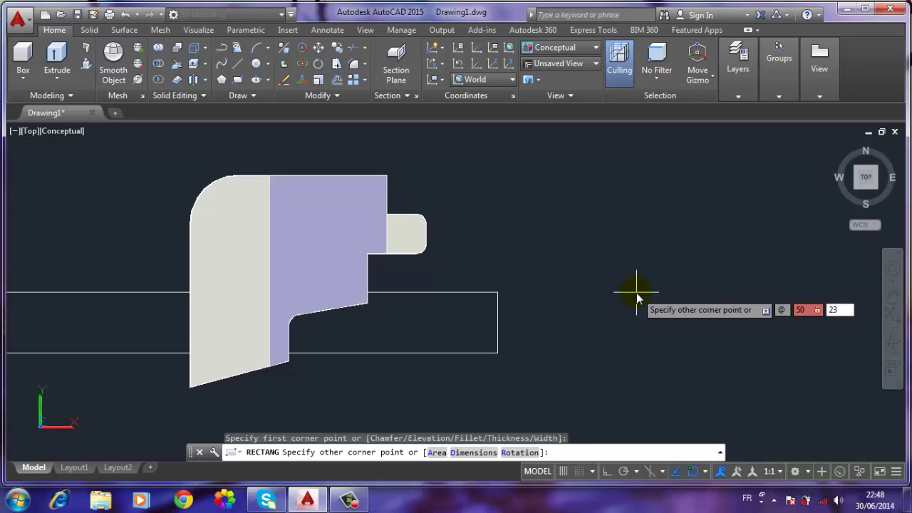
key("Return")
mouse_move(845, 198)
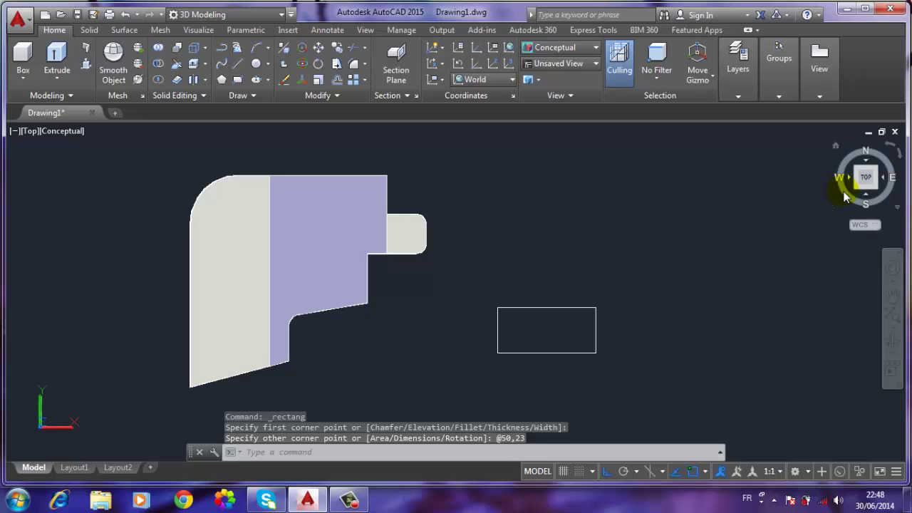
In SW isometric view, move the rectangle's corner onto the solid's front top corner
left_click(854, 188)
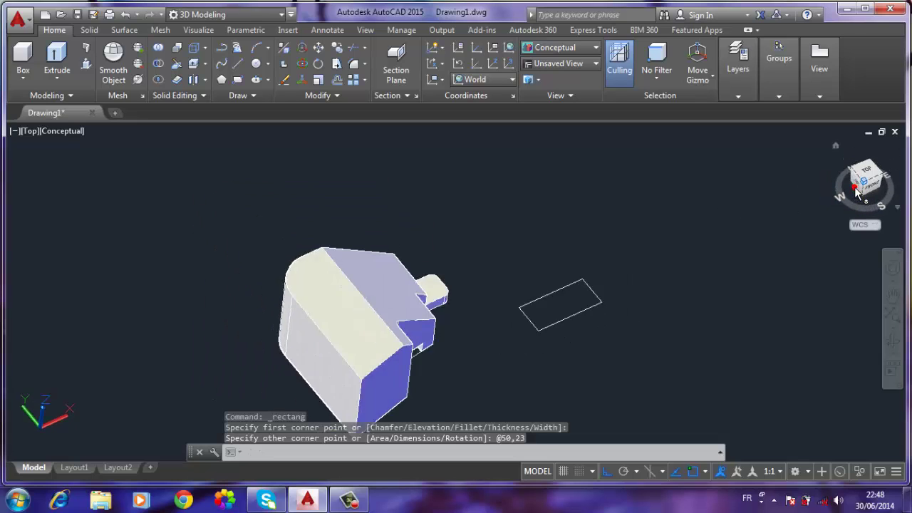
middle_click_drag(541, 320, 532, 290)
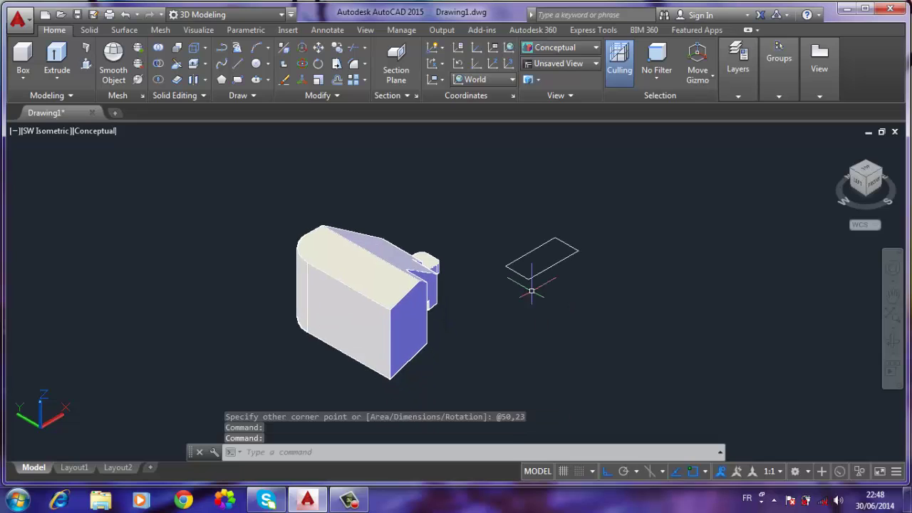
left_click(320, 48)
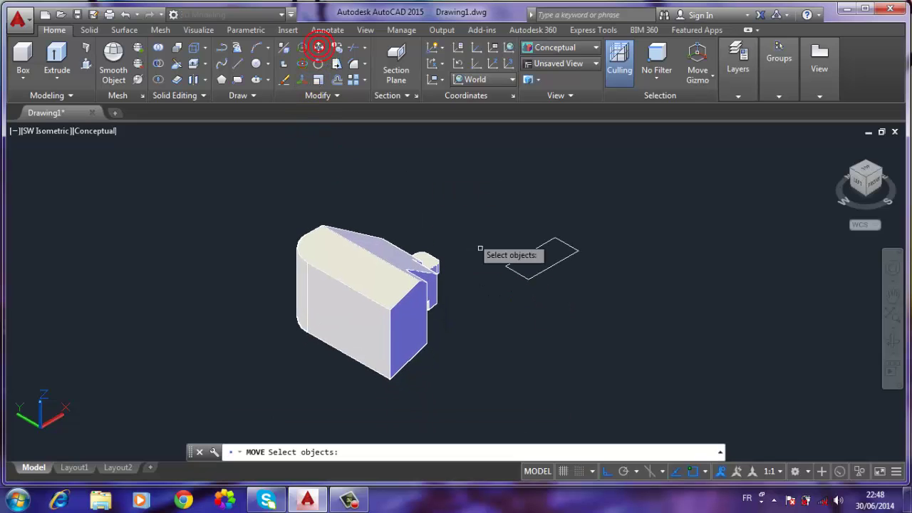
left_click(530, 278)
key("Return")
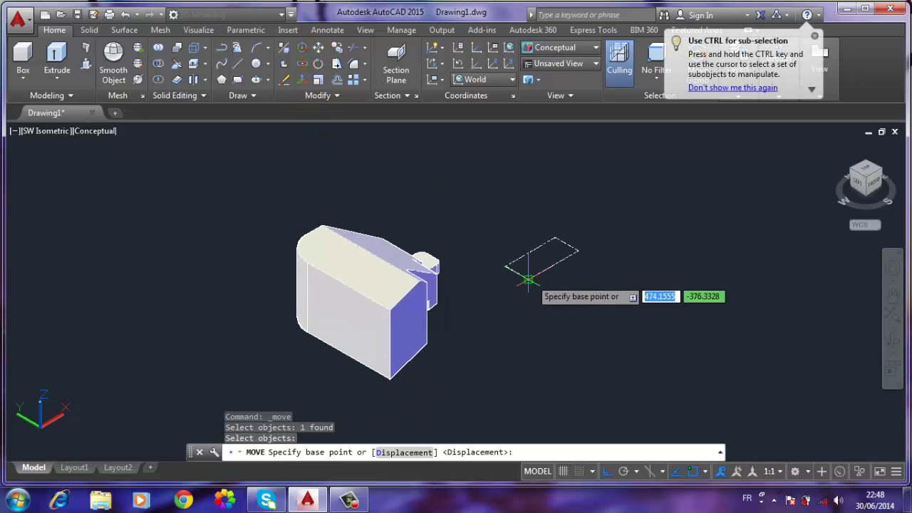
left_click(530, 278)
scroll(376, 307, "up", 2)
scroll(380, 297, "up", 3)
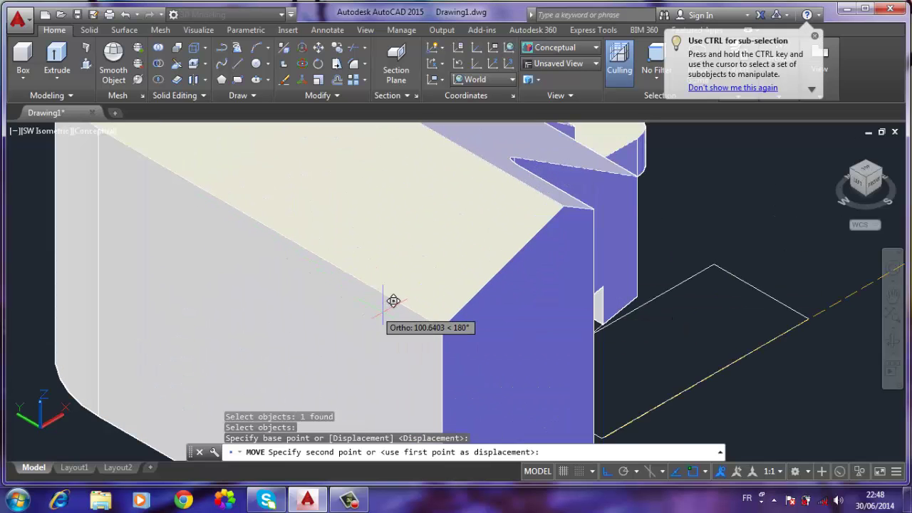
left_click(442, 326)
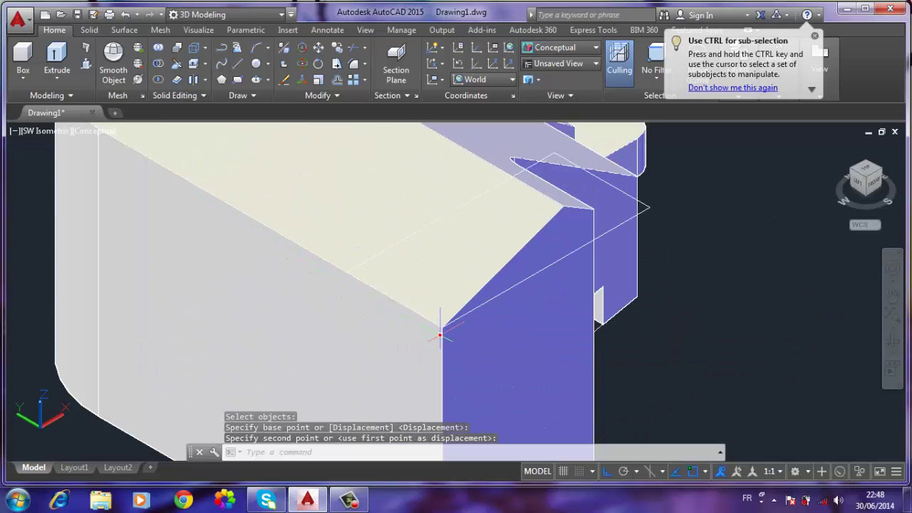
scroll(439, 322, "down", 2)
scroll(438, 320, "down", 3)
scroll(437, 317, "up", 4)
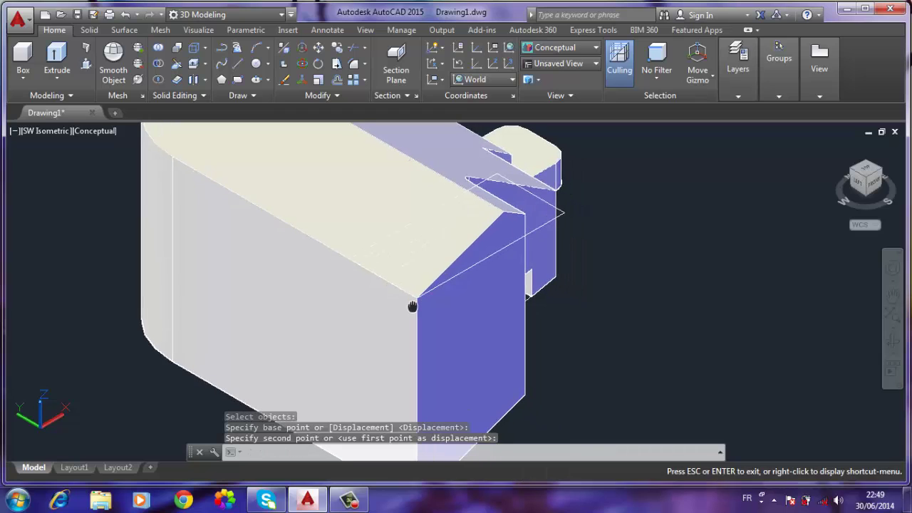
left_click(413, 303)
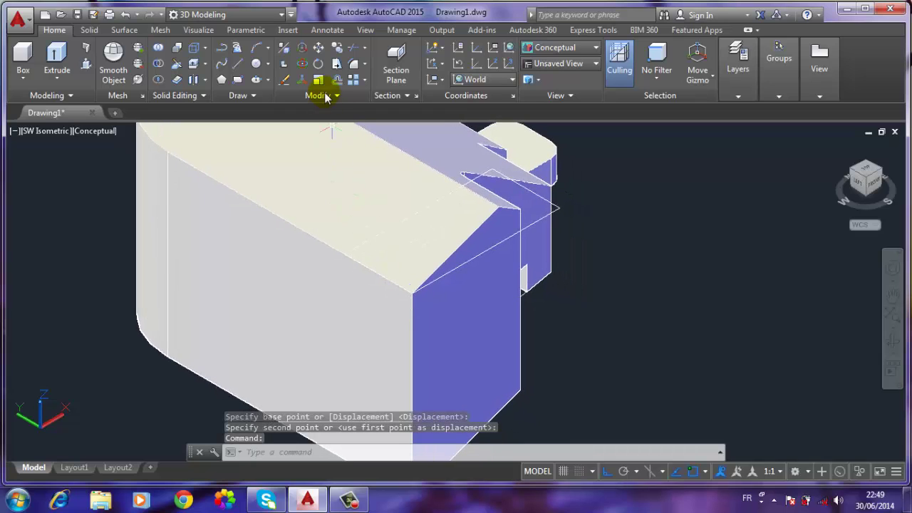
Extrude the rectangle to a height of 40
left_click(57, 53)
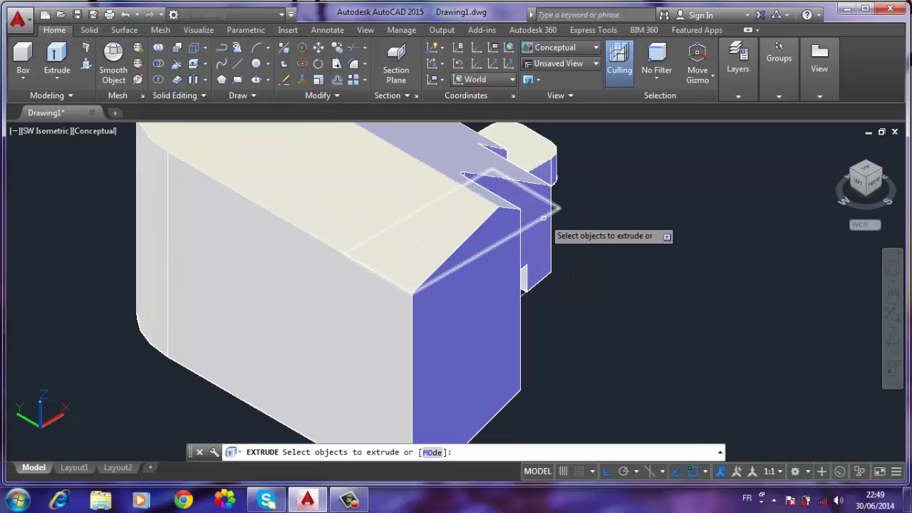
left_click(539, 213)
right_click(544, 223)
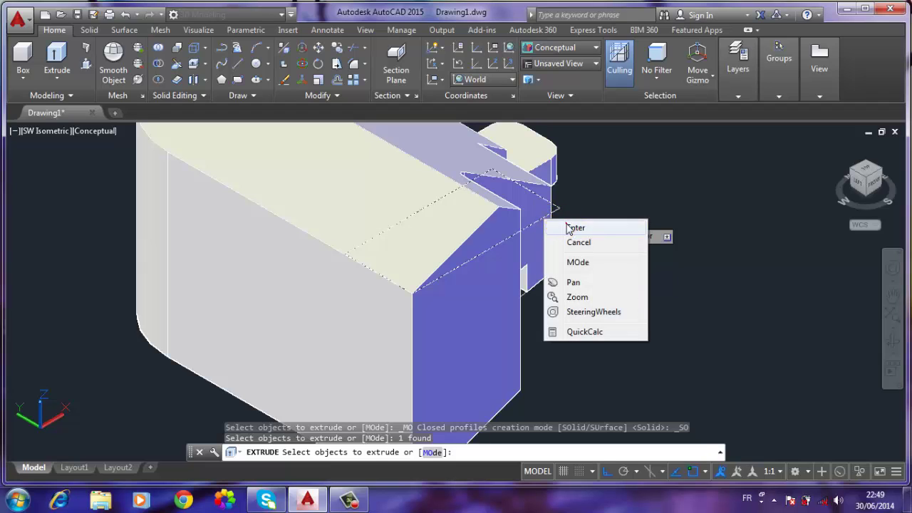
left_click(575, 228)
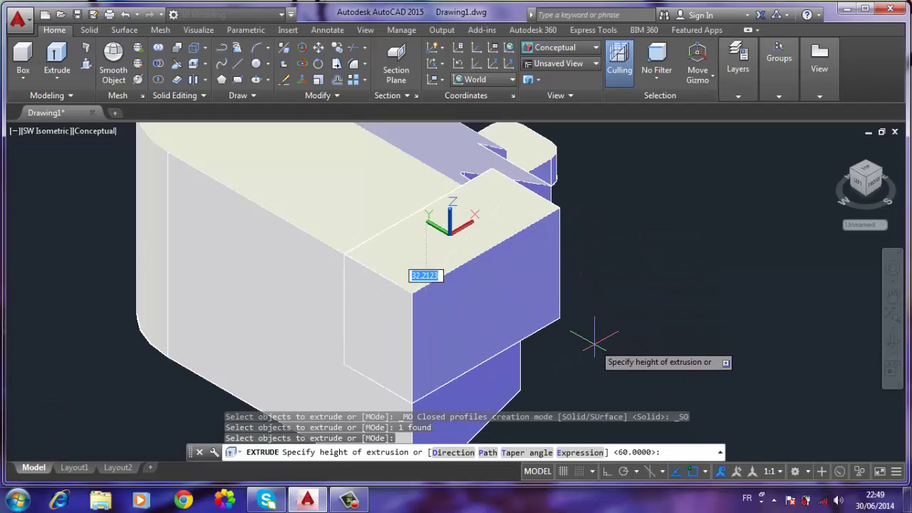
key("Return")
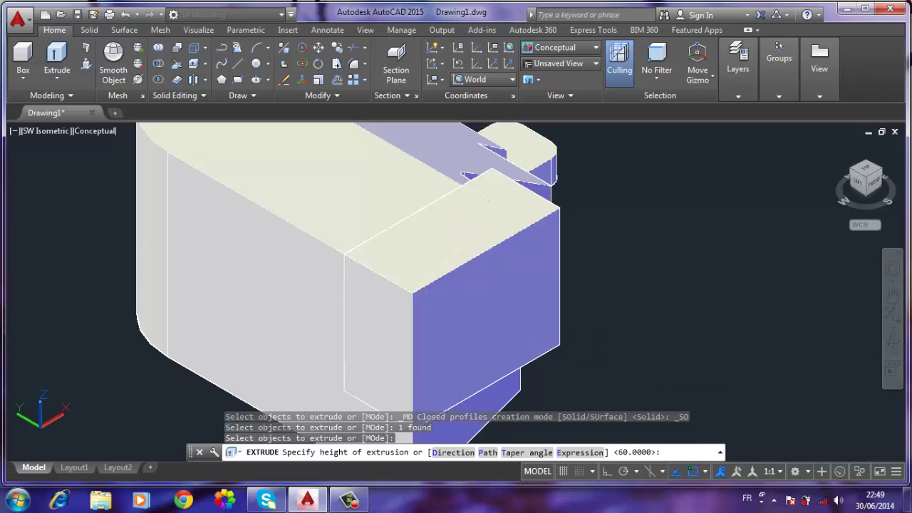
scroll(583, 250, "down", 2)
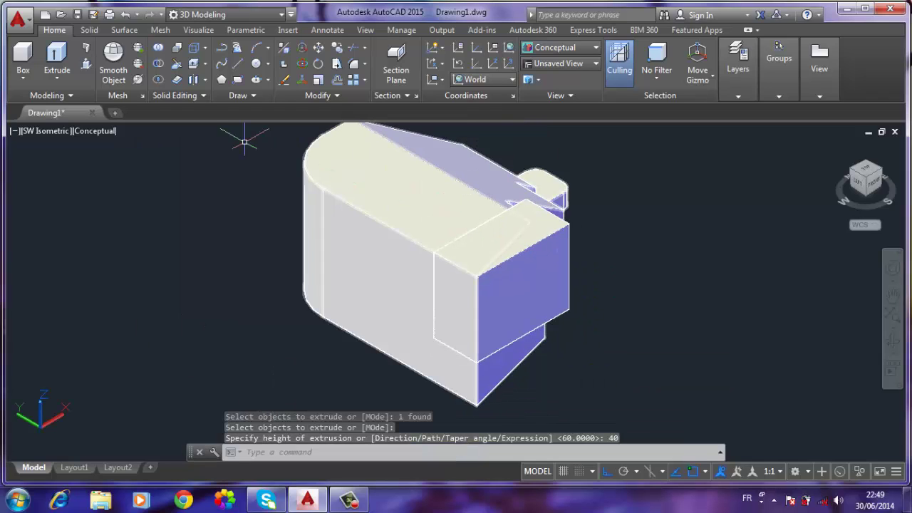
Subtract the 40-unit box from the main solid to cut the notch, deleting the leftover box
left_click(158, 64)
left_click(409, 207)
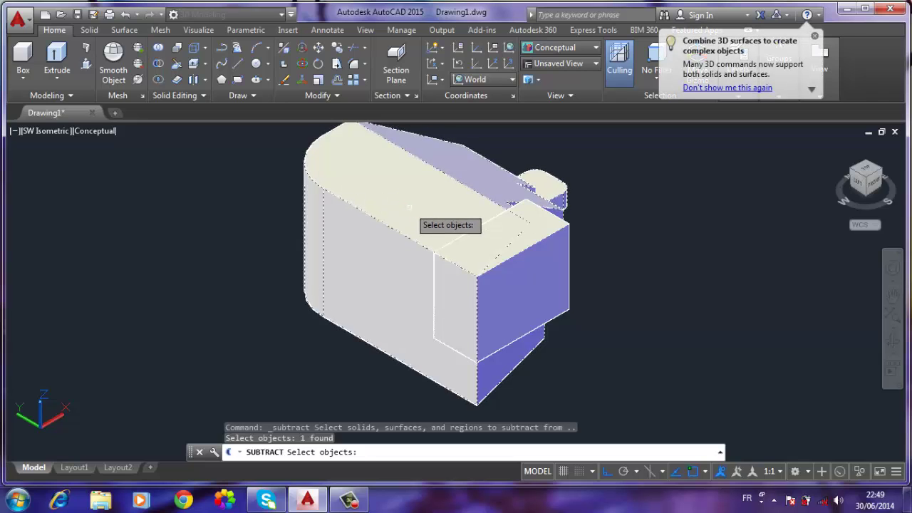
key("Return")
left_click(561, 242)
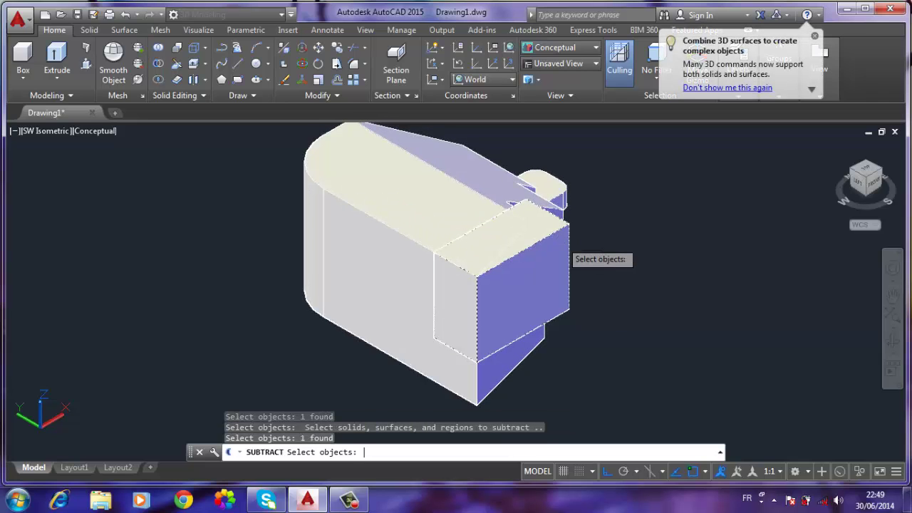
key("Return")
key("Escape")
left_click(560, 228)
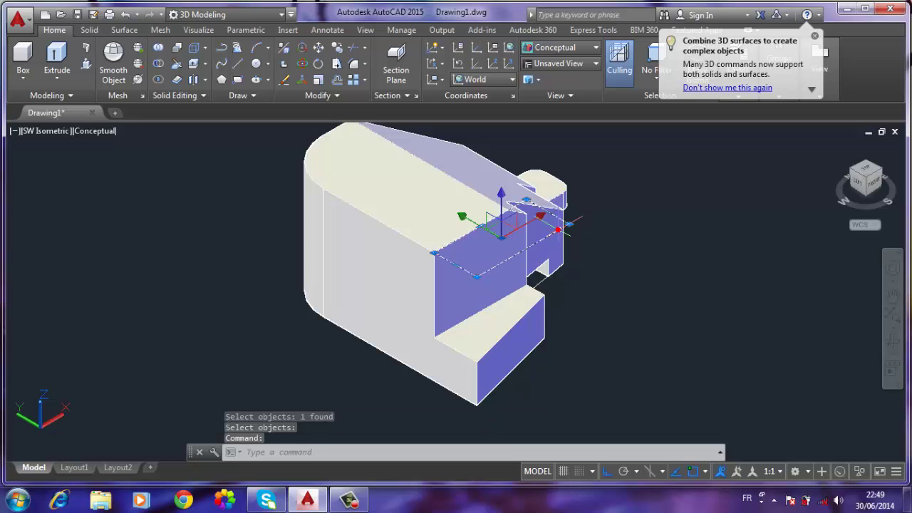
key("Delete")
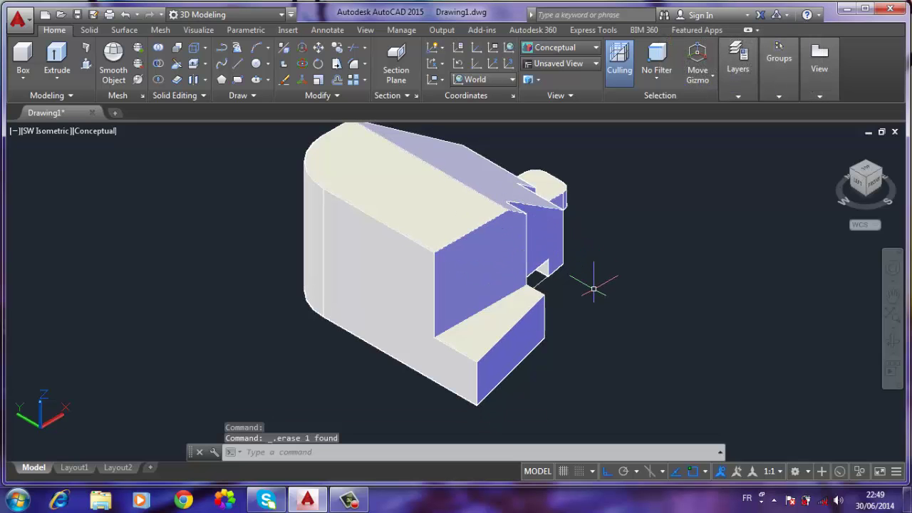
mouse_move(593, 289)
middle_mouse_down("shift")
mouse_move(474, 283)
mouse_move(466, 269)
mouse_move(476, 250)
mouse_move(474, 314)
middle_mouse_up("shift")
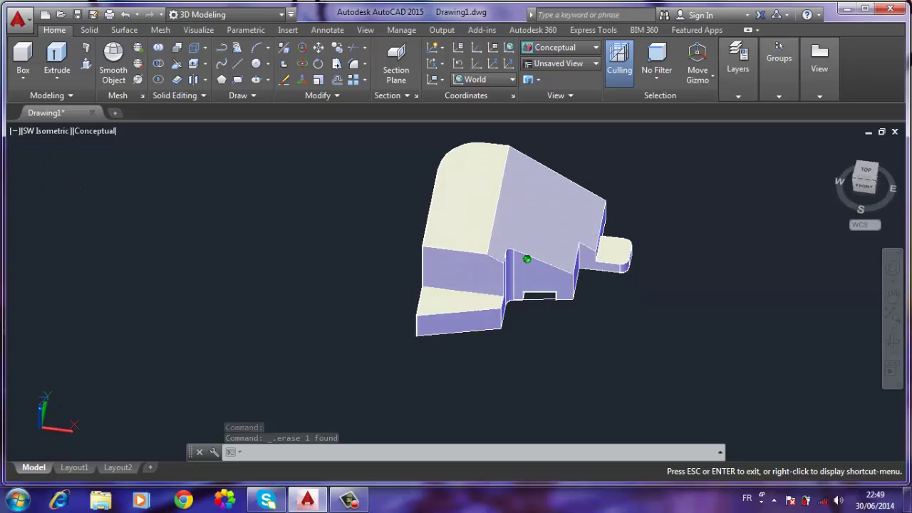
In top view, draw a vertical line, a 30-unit horizontal line and a 30° diagonal beside the solid
left_click(866, 172)
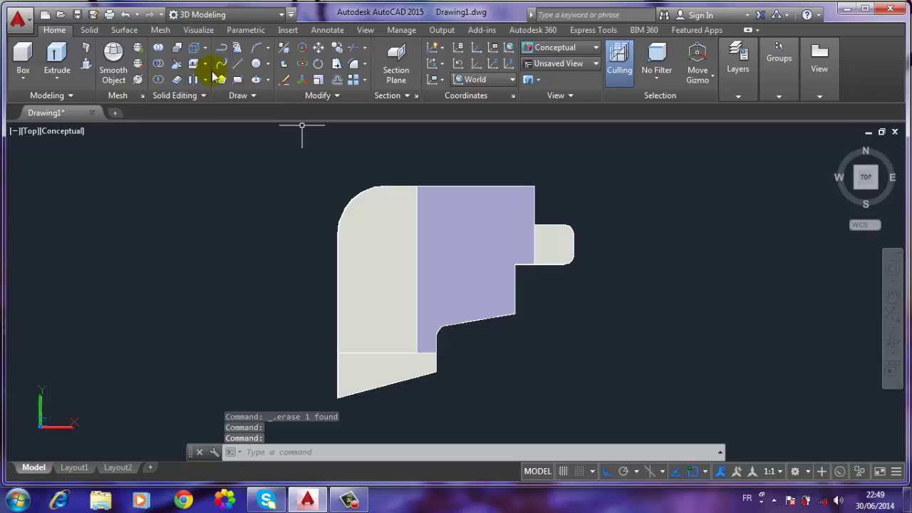
left_click(238, 66)
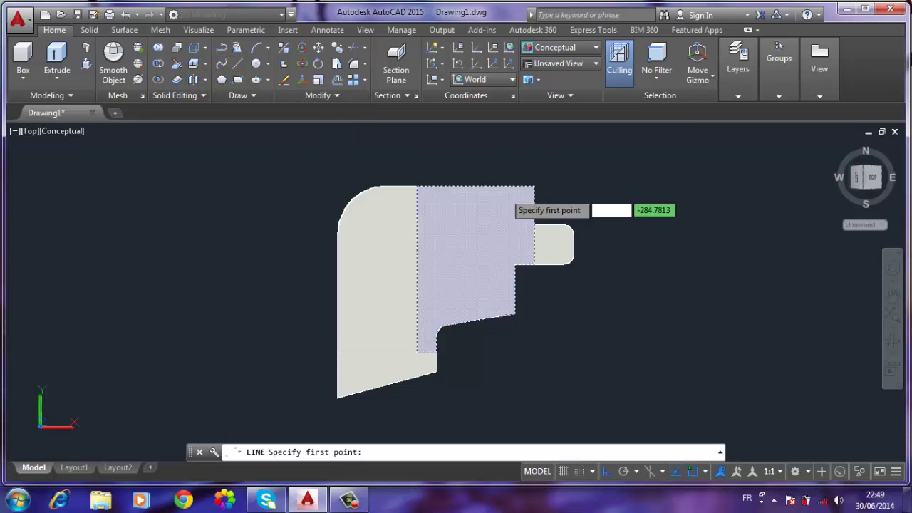
left_click(661, 330)
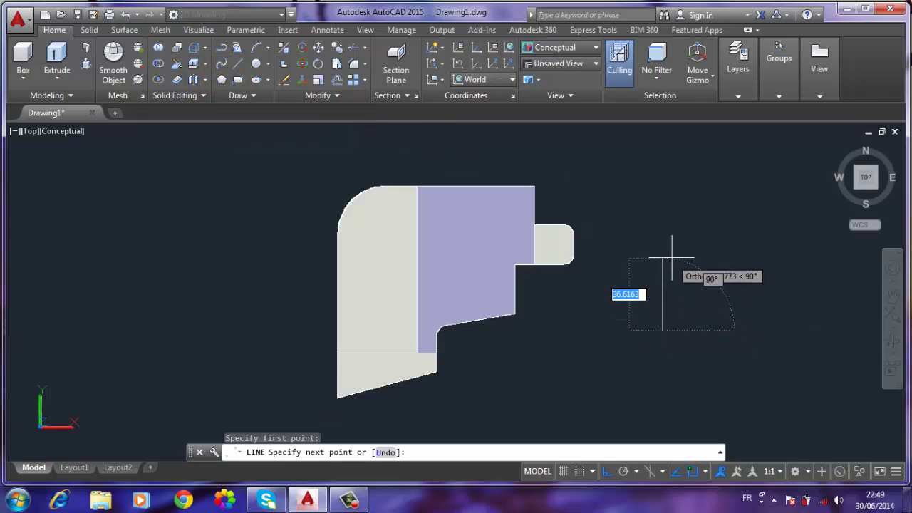
left_click(671, 260)
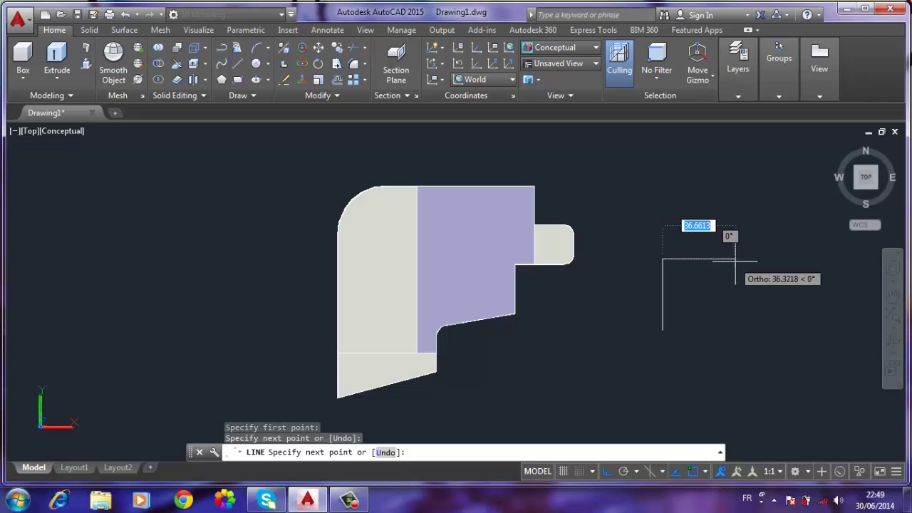
type("30")
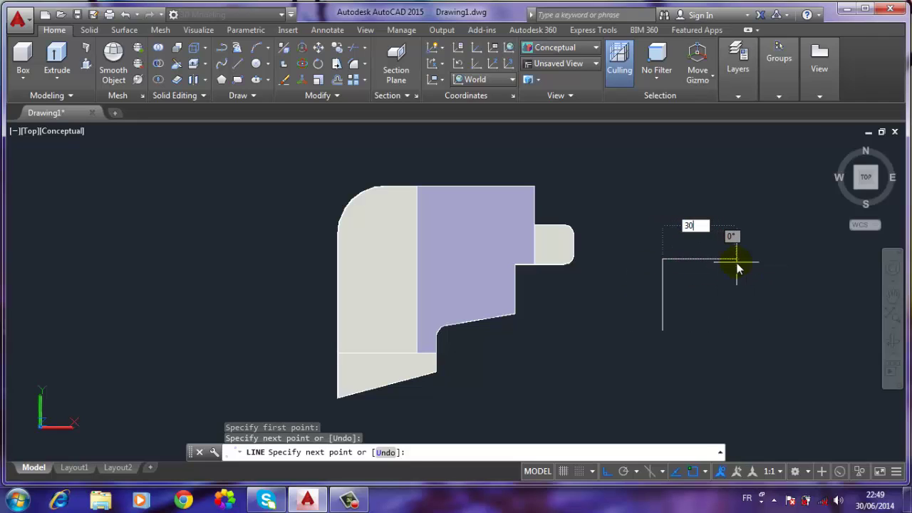
key("Return")
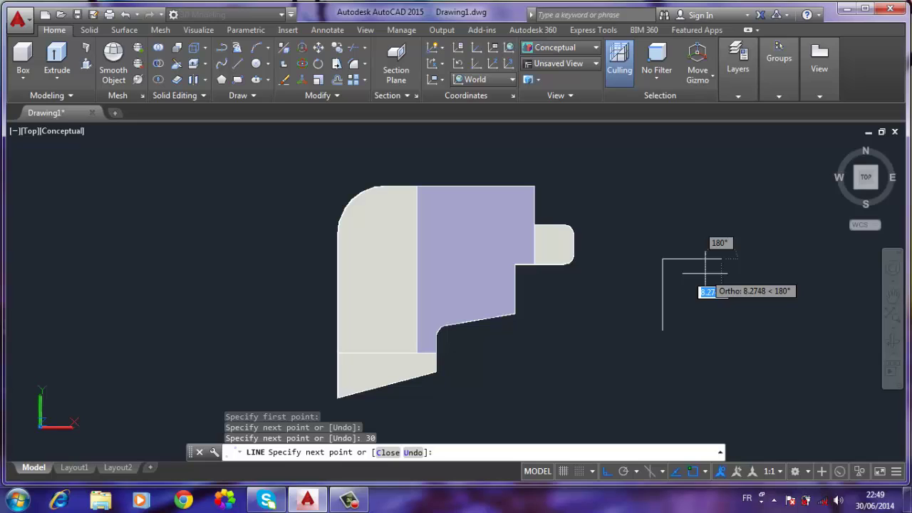
type("<30")
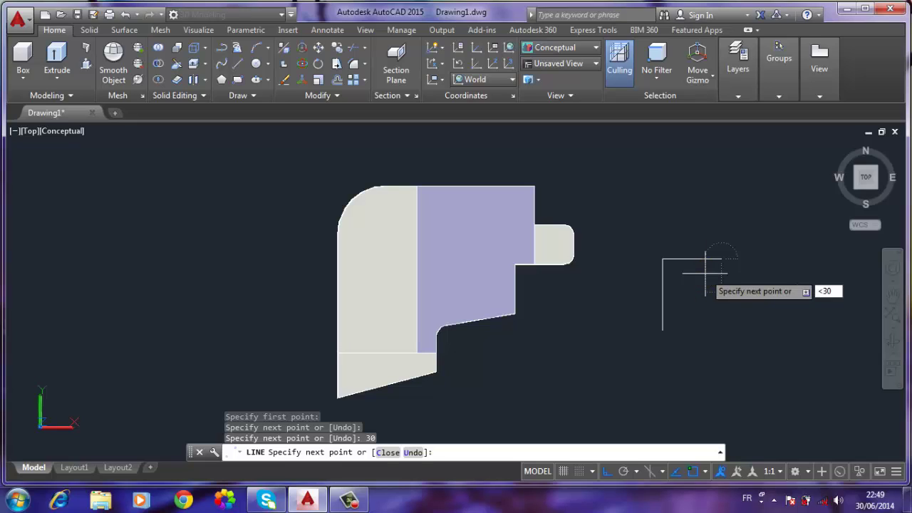
key("Return")
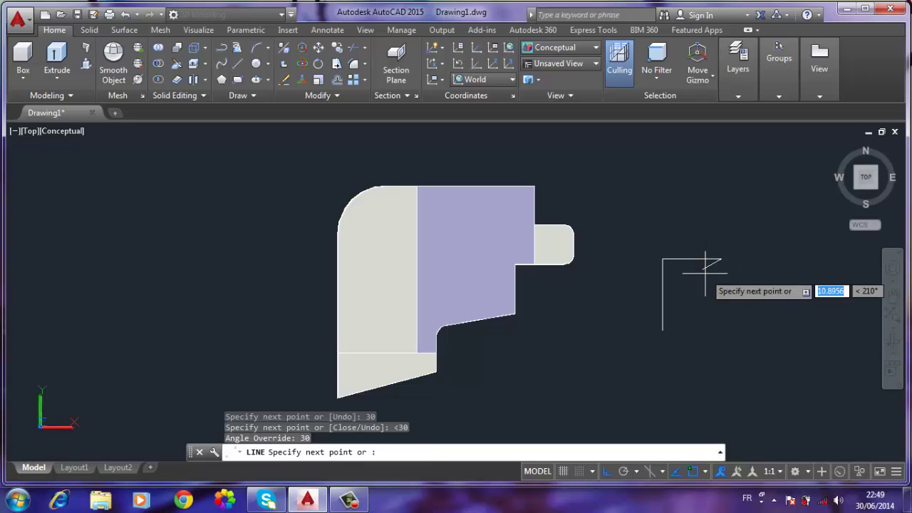
left_click(644, 304)
key("Escape")
Trim the overhanging line ends so the wedge lines form a closed triangle
scroll(664, 294, "up", 3)
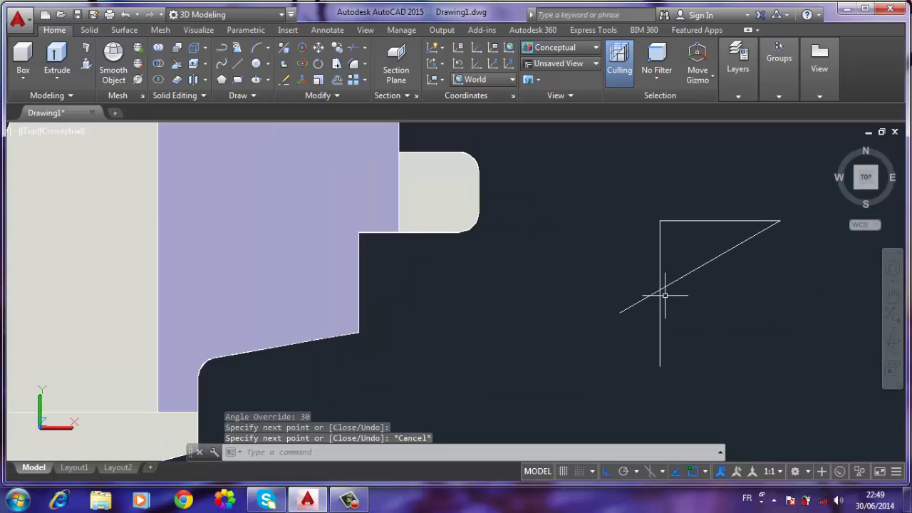
scroll(662, 293, "up", 2)
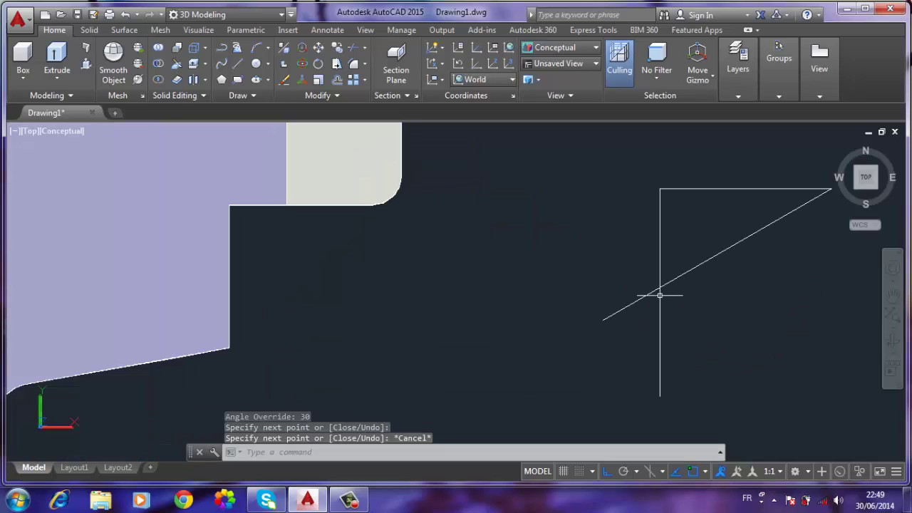
left_click(355, 55)
key("Return")
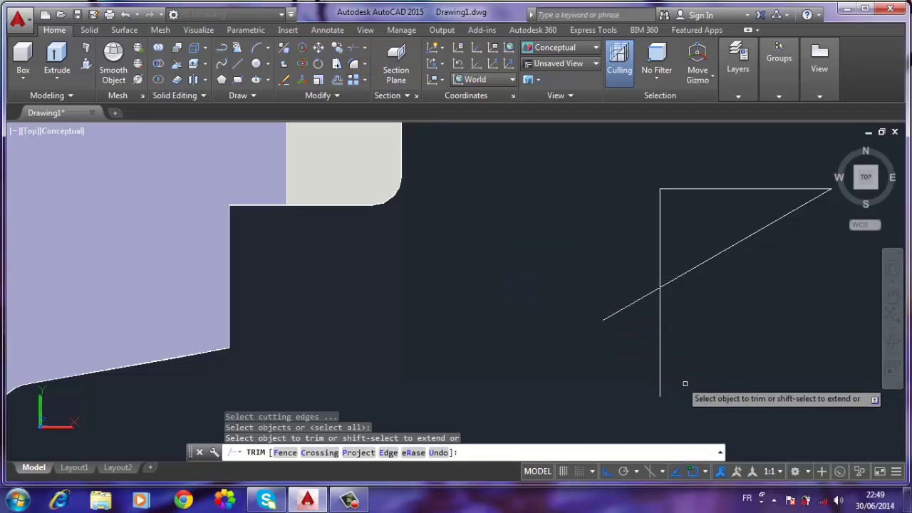
left_click(684, 383)
left_click(617, 301)
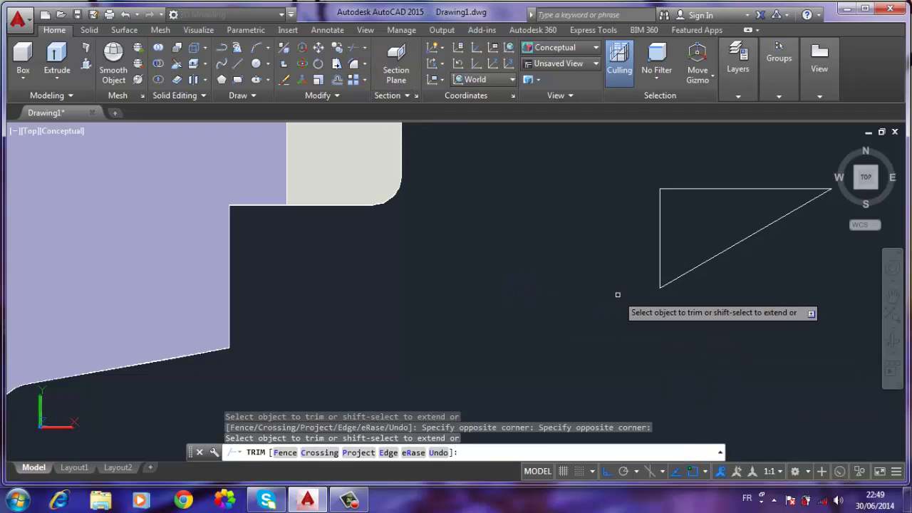
key("Escape")
Join the three triangle lines into one polyline and switch to the SW isometric view
left_click(806, 154)
left_click(573, 307)
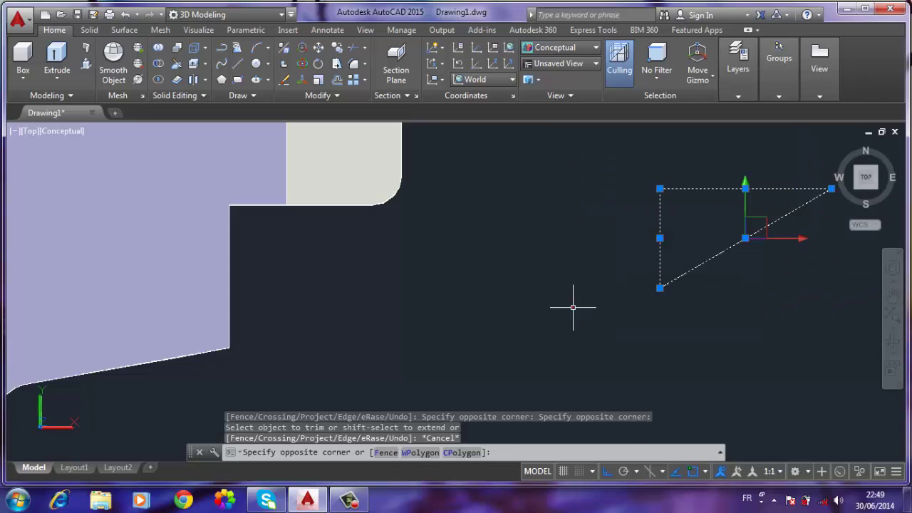
left_click(321, 96)
left_click(335, 127)
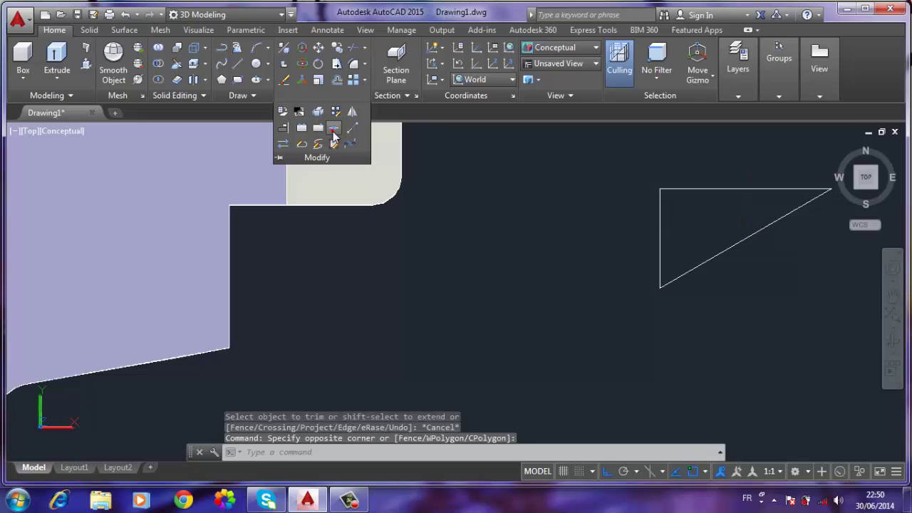
scroll(656, 217, "down", 2)
scroll(645, 221, "down", 4)
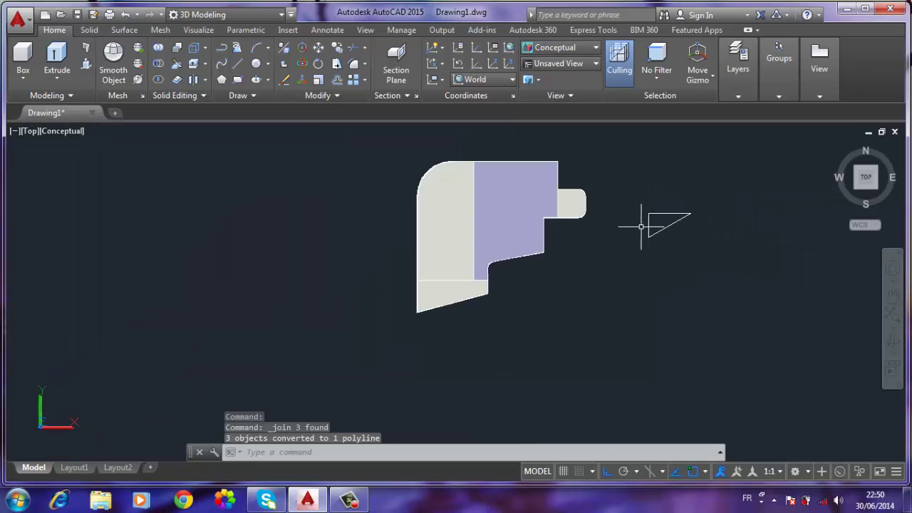
left_click(855, 189)
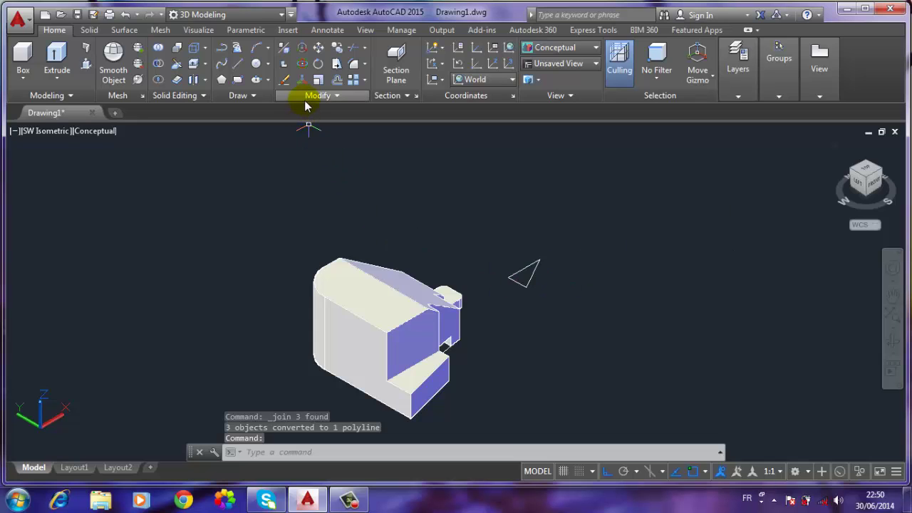
Start a 3D rotation of the triangle, then cancel it
left_click(306, 66)
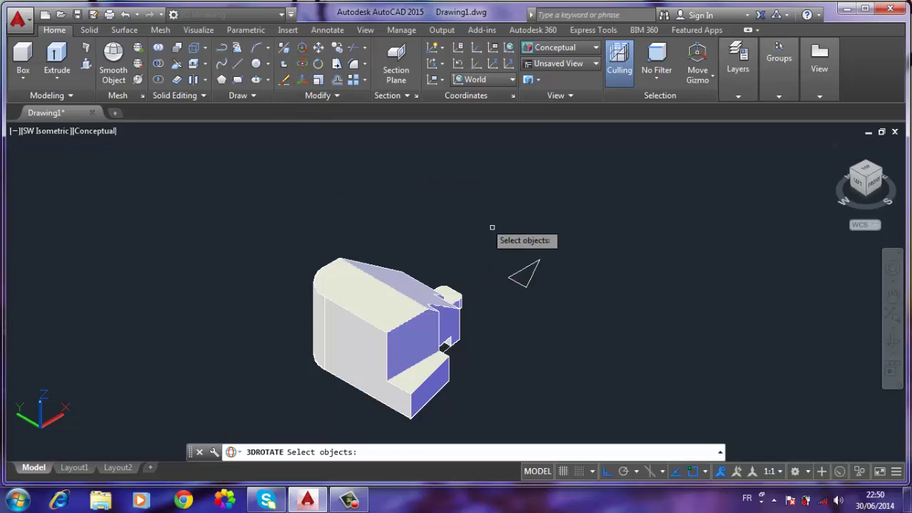
left_click(527, 264)
scroll(526, 266, "up", 5)
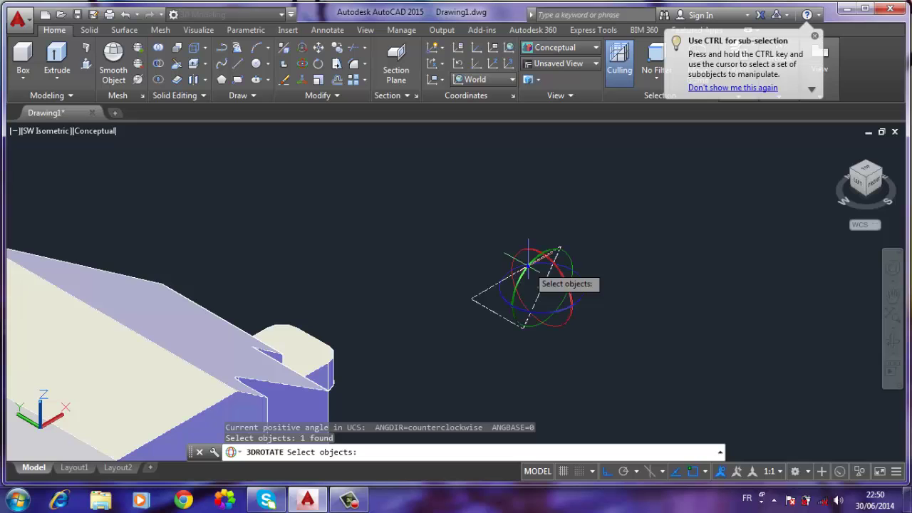
key("Return")
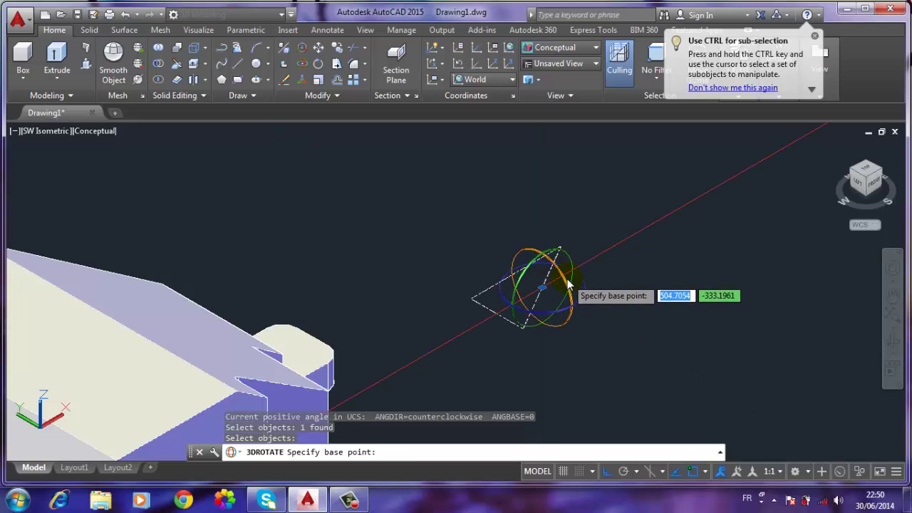
left_click(567, 284)
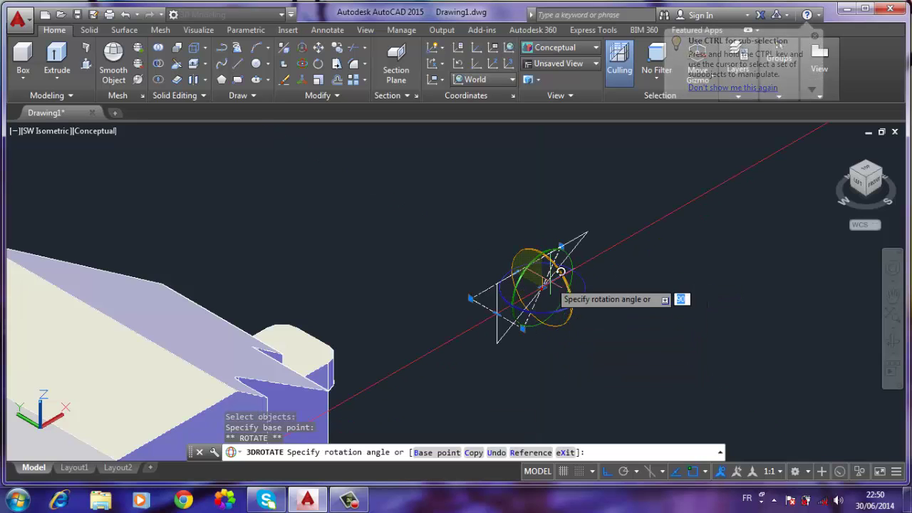
key("Escape")
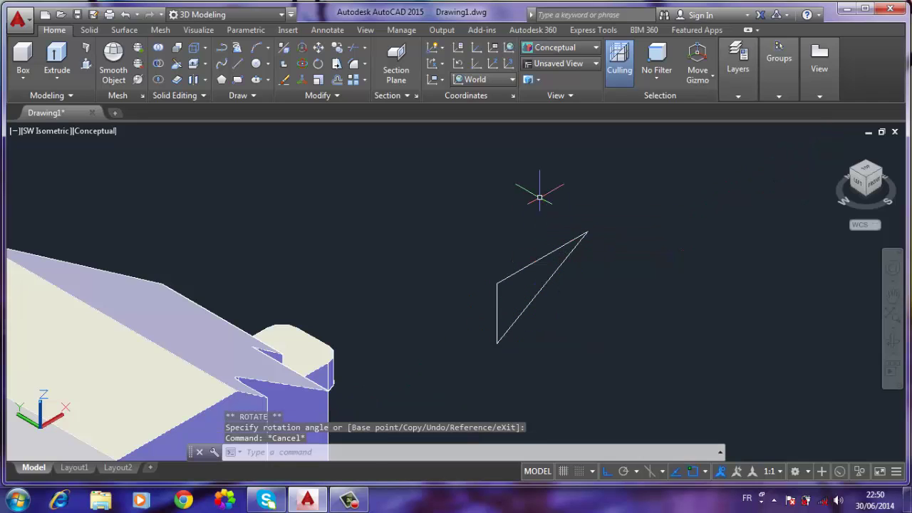
scroll(540, 197, "down", 2)
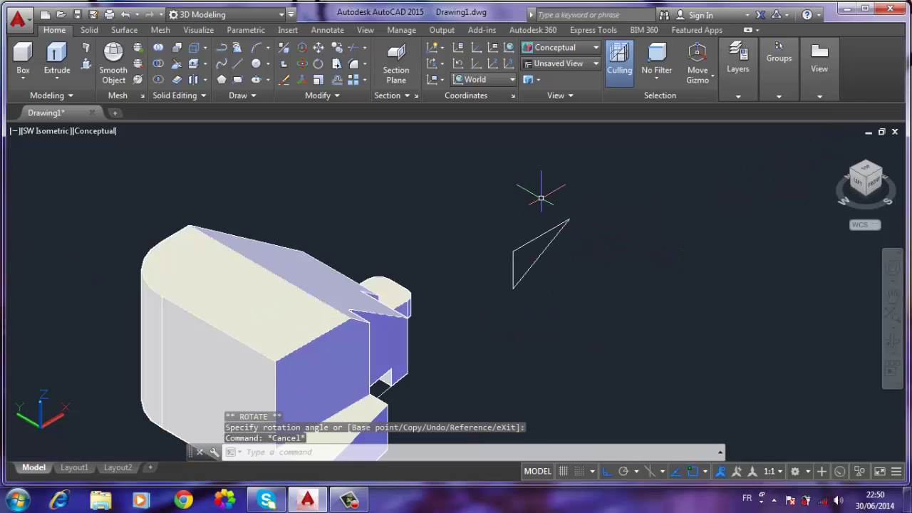
Move the triangle from its corner to the point on the solid's front top edge
left_click(320, 52)
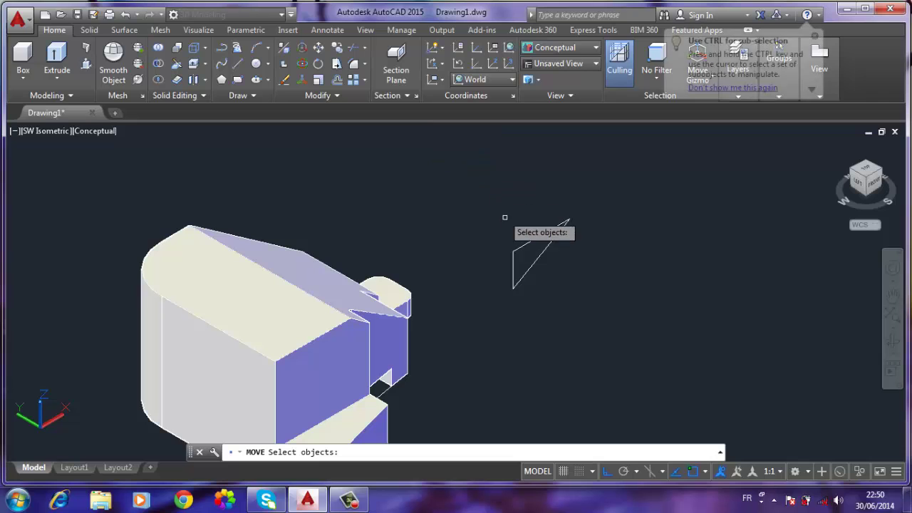
left_click(525, 244)
key("Return")
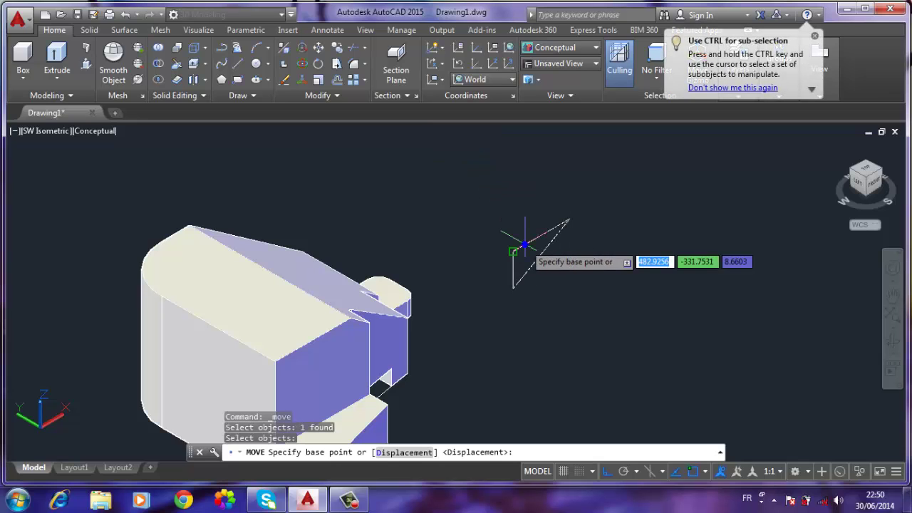
left_click(512, 251)
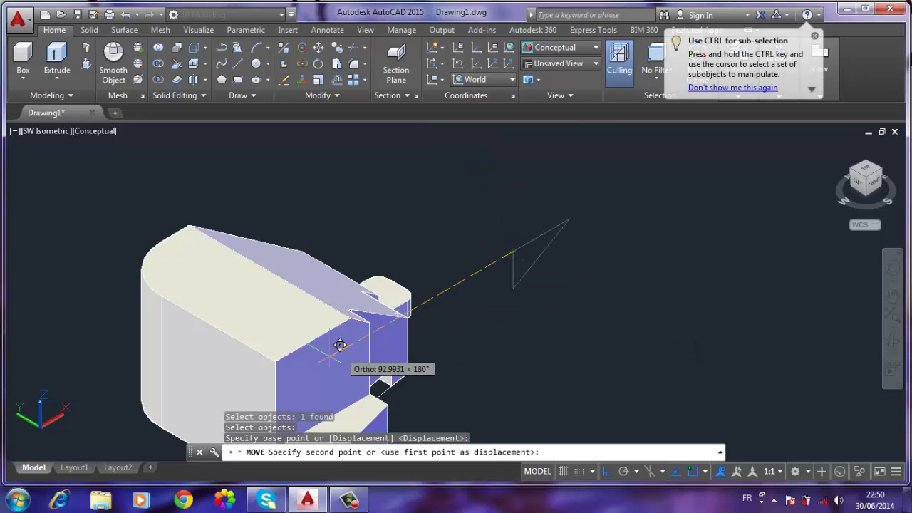
left_click(287, 353)
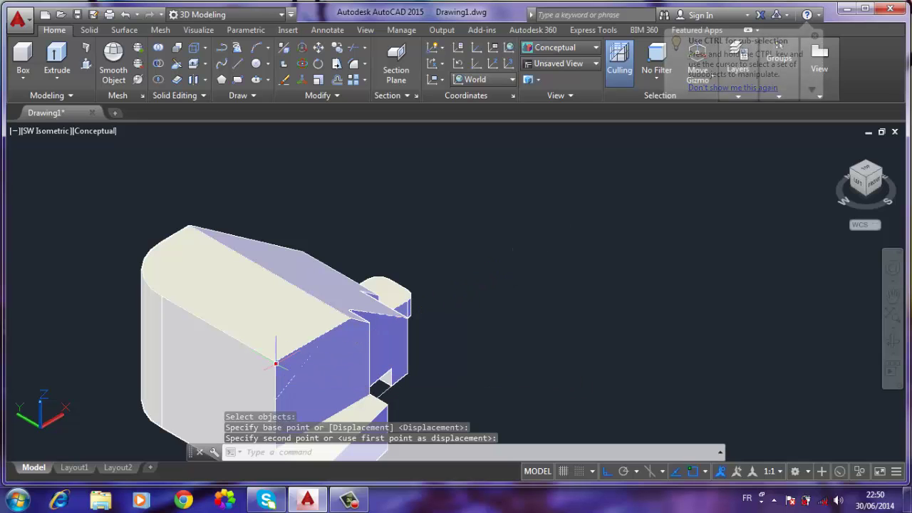
middle_click_drag(265, 368, 352, 334)
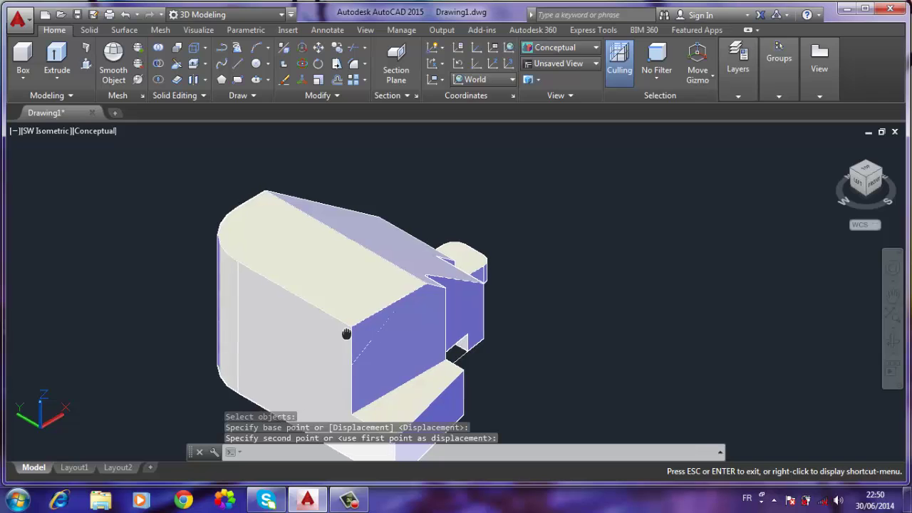
key("Escape")
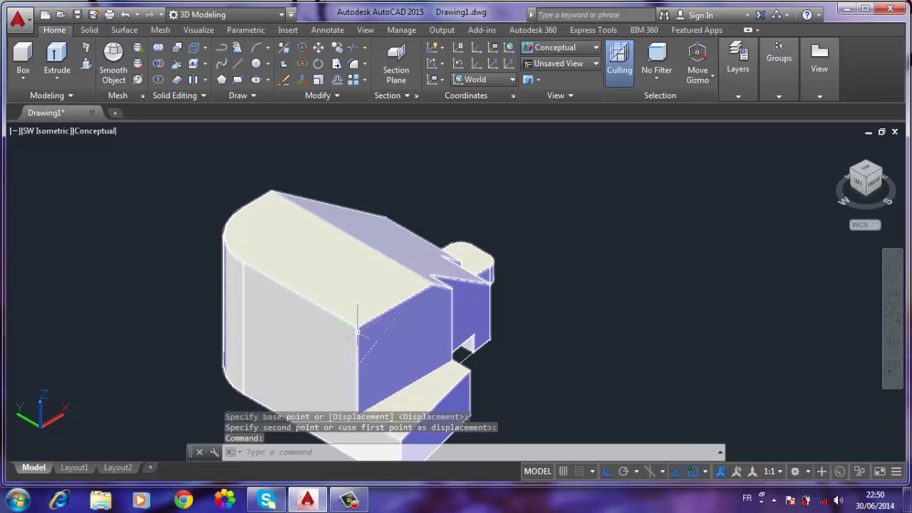
Extrude the triangle to a height of 60
left_click(57, 56)
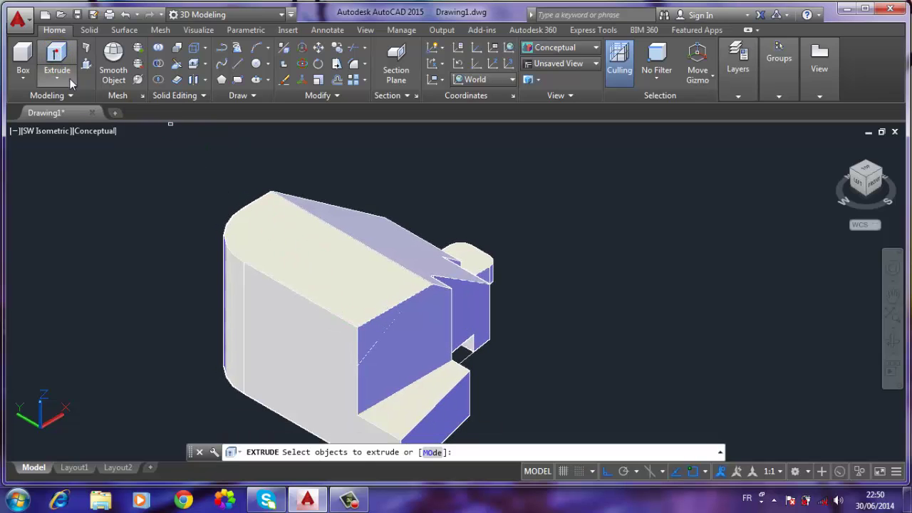
left_click(381, 335)
key("Return")
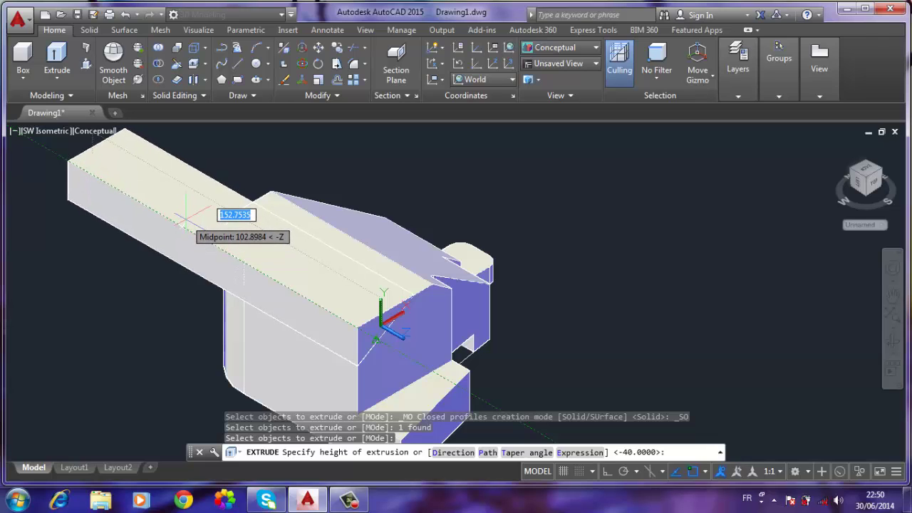
type("60")
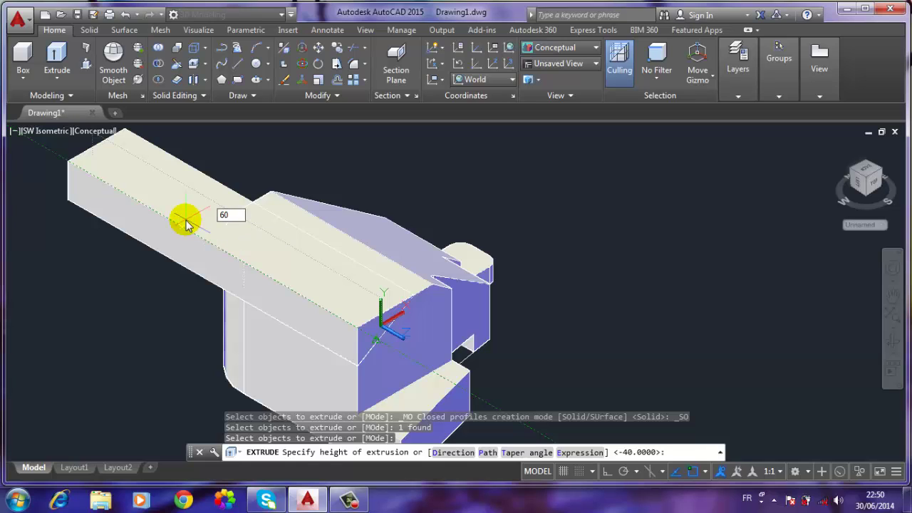
key("Return")
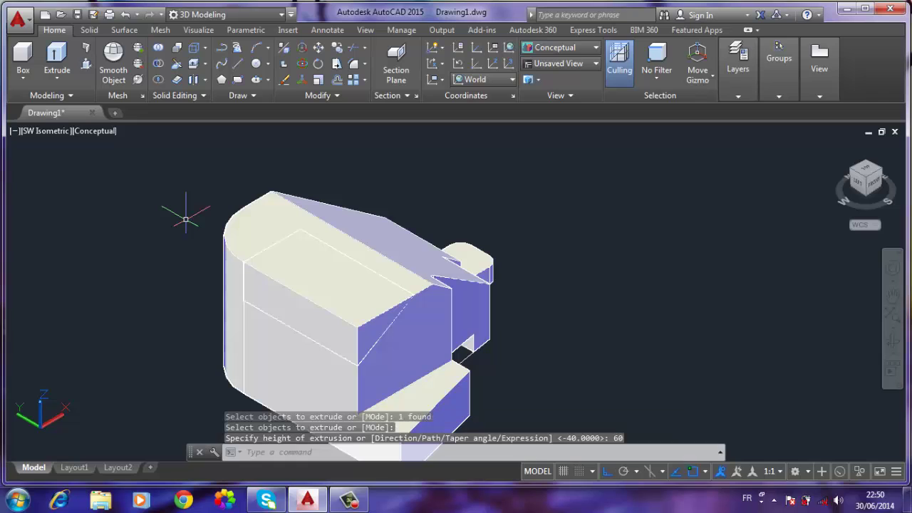
Subtract the triangular extrusion from the main solid and orbit to check the wedge cut
left_click(157, 67)
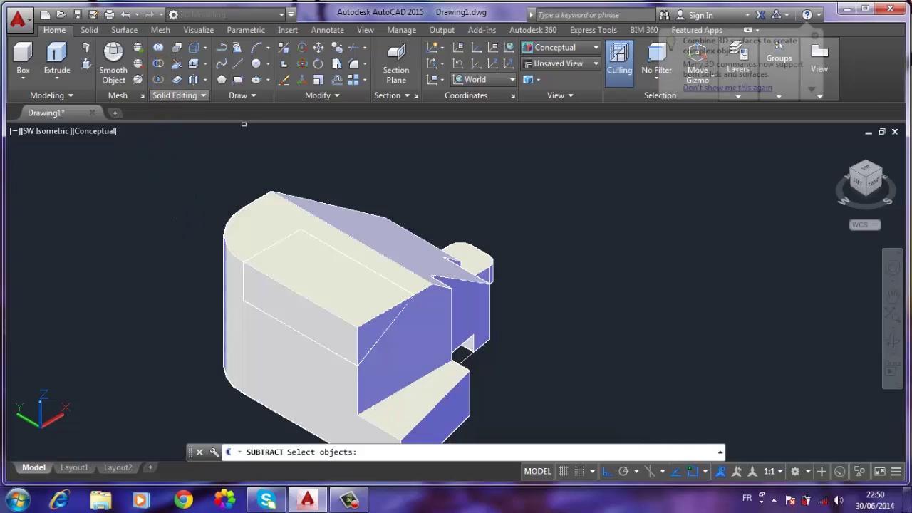
left_click(453, 264)
key("Return")
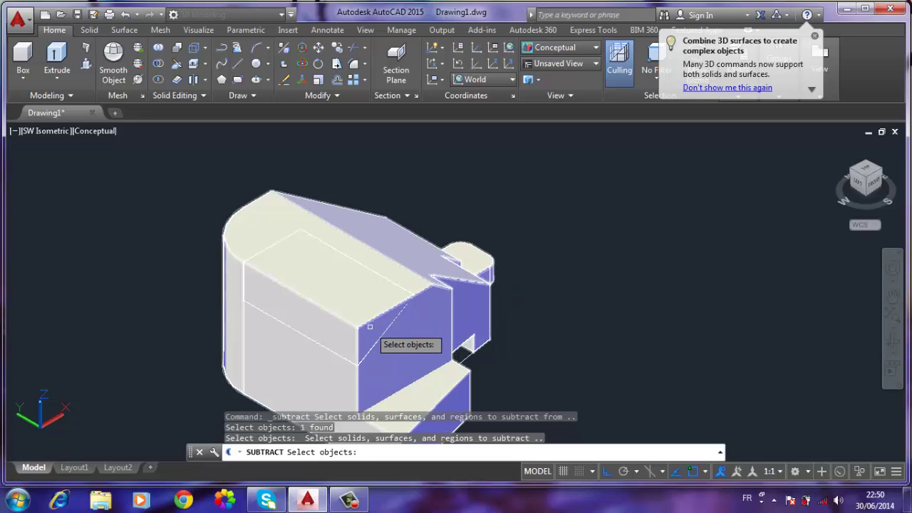
left_click(381, 333)
key("Return")
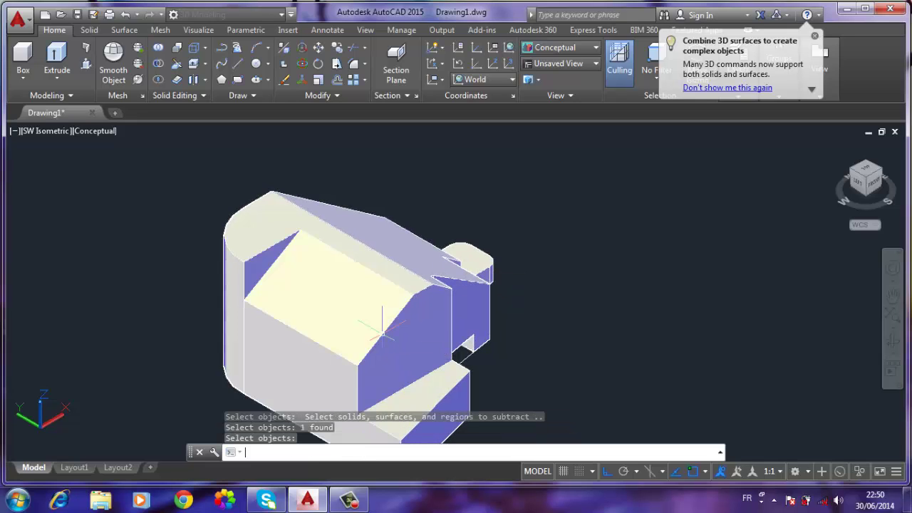
scroll(366, 278, "down", 2)
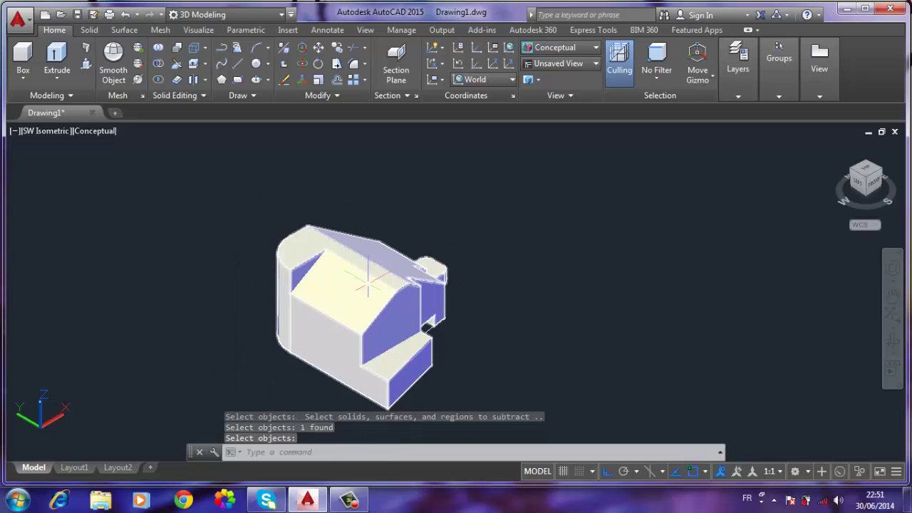
mouse_move(457, 322)
middle_mouse_down("shift")
mouse_move(335, 302)
mouse_move(319, 278)
mouse_move(346, 310)
mouse_move(356, 369)
mouse_move(391, 306)
middle_mouse_up("shift")
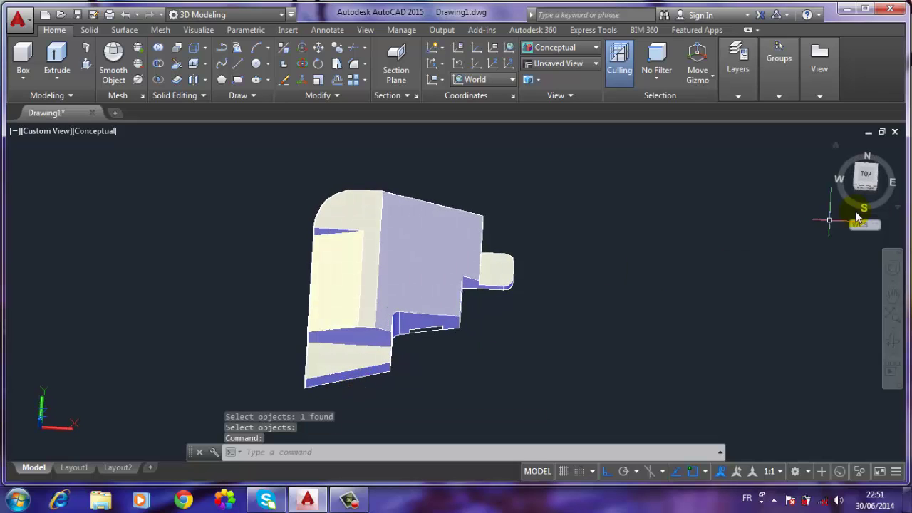
In top view, draw a radius-15 circle to the right of the part
left_click(869, 175)
middle_click_drag(641, 271, 527, 274)
left_click(256, 64)
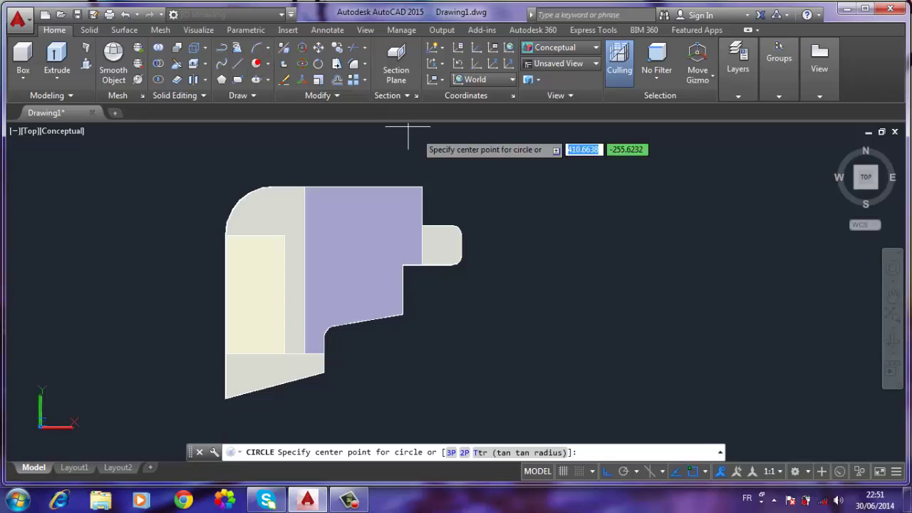
left_click(581, 276)
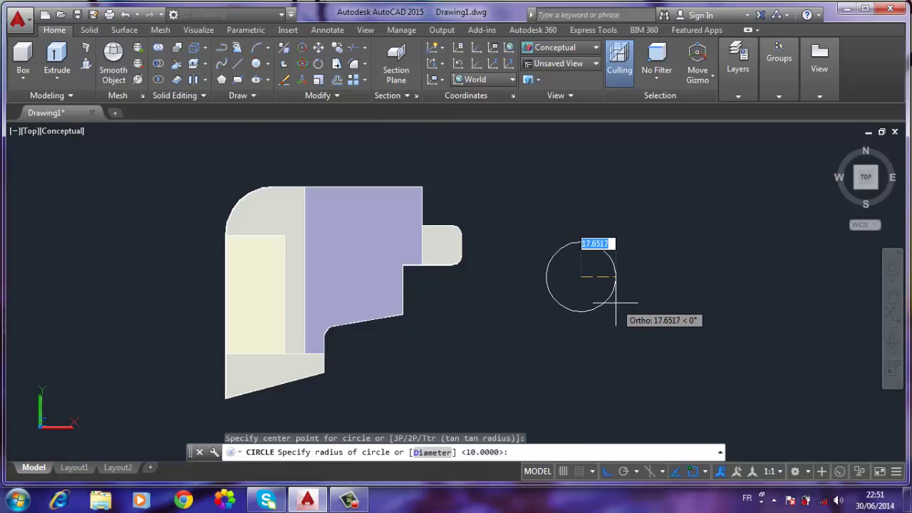
type("15")
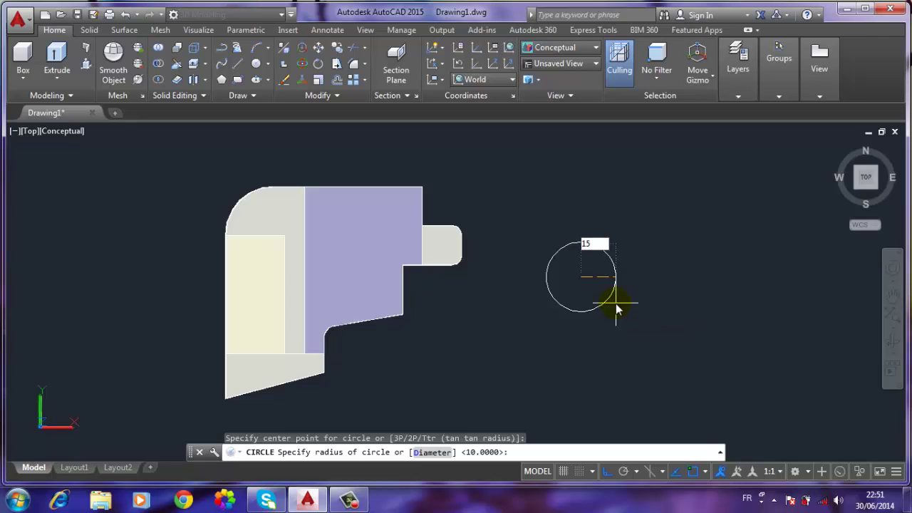
key("Return")
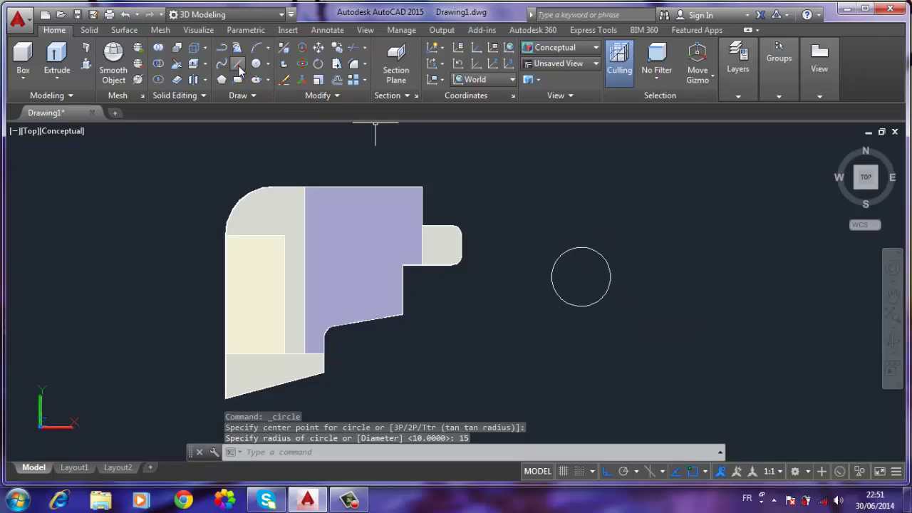
Draw a vertical line from the circle's top quadrant to its bottom quadrant
left_click(239, 65)
right_click(621, 233, "shift")
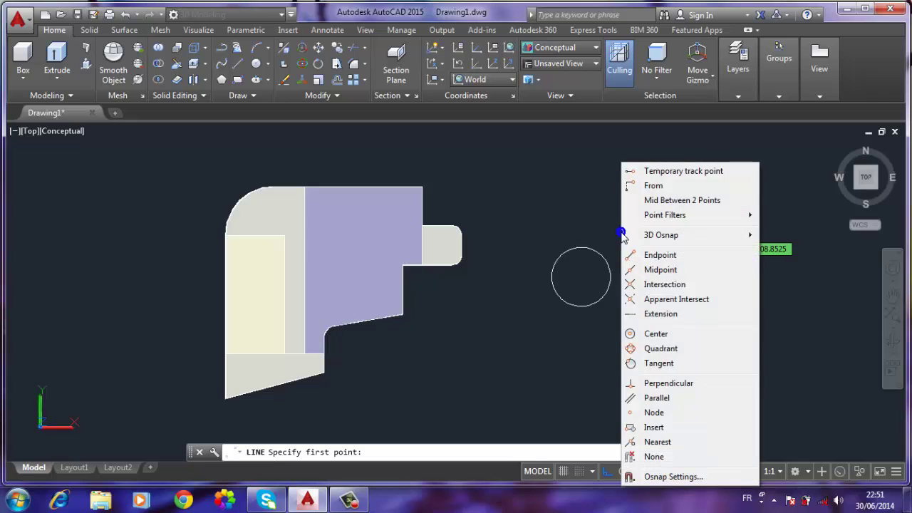
left_click(647, 354)
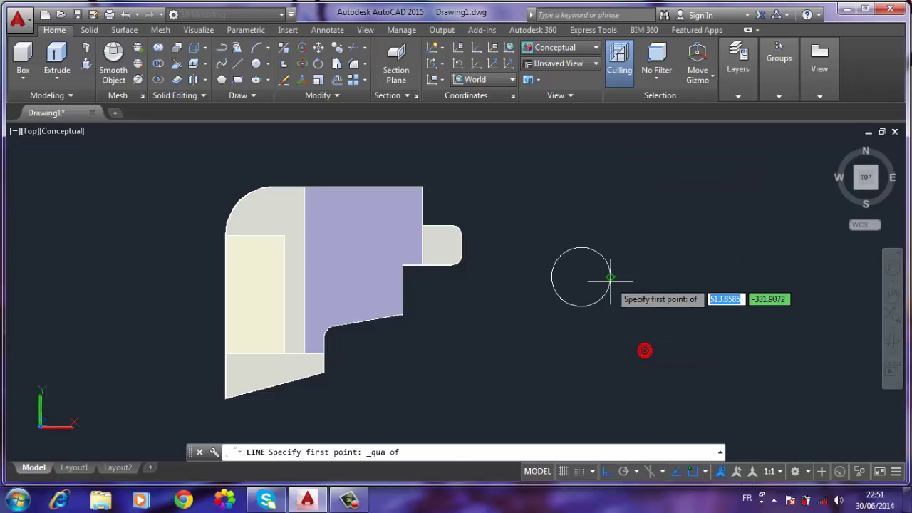
left_click(580, 238)
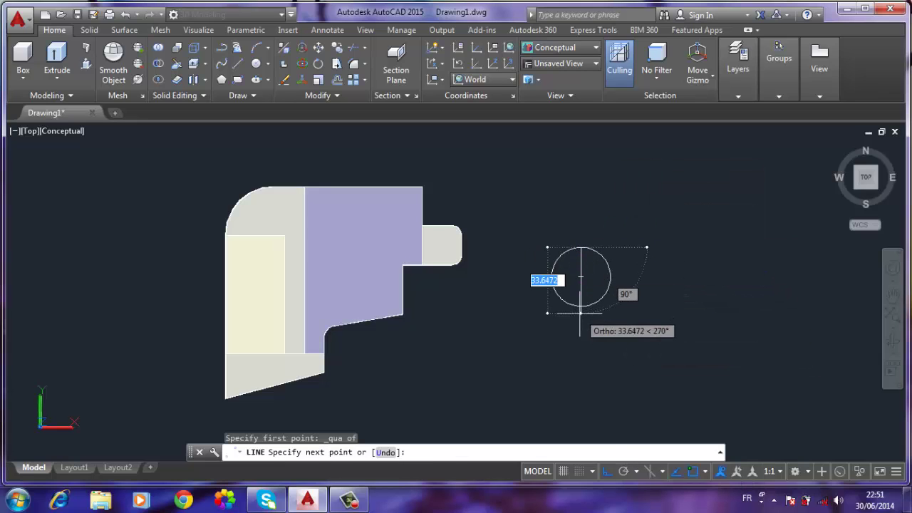
right_click(581, 312, "shift")
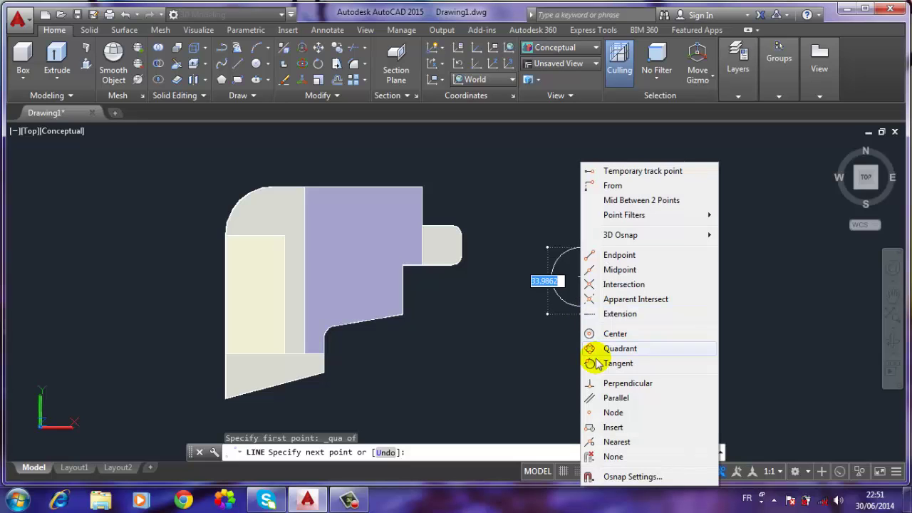
left_click(592, 349)
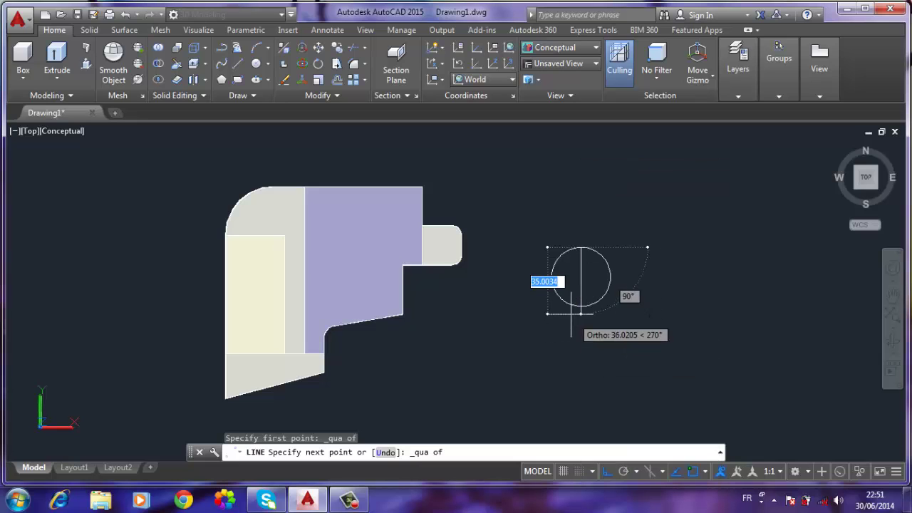
left_click(581, 306)
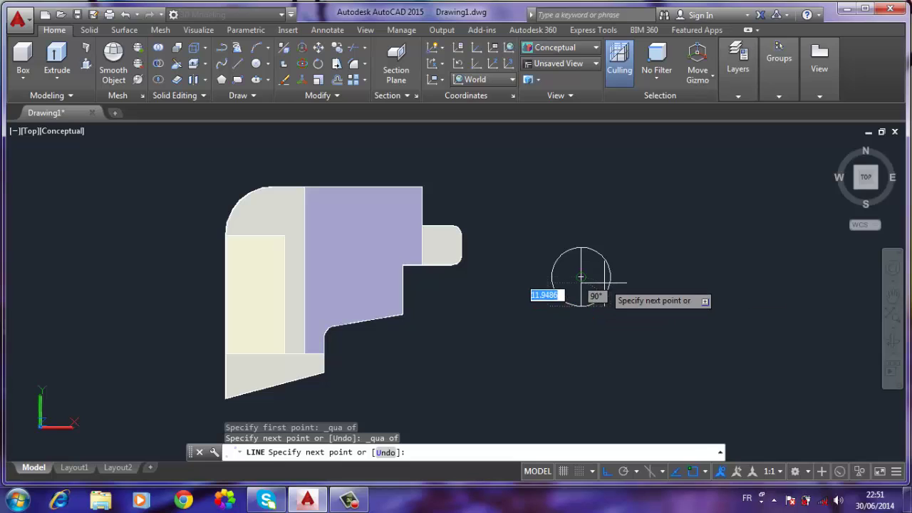
key("Return")
scroll(574, 277, "up", 3)
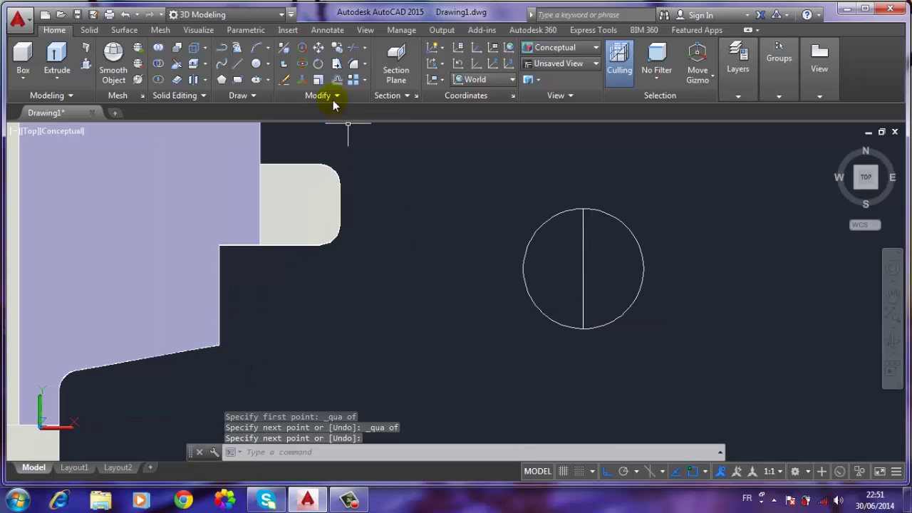
Move the vertical line from the circle centre to a point right of the circle
left_click(319, 55)
left_click(590, 265)
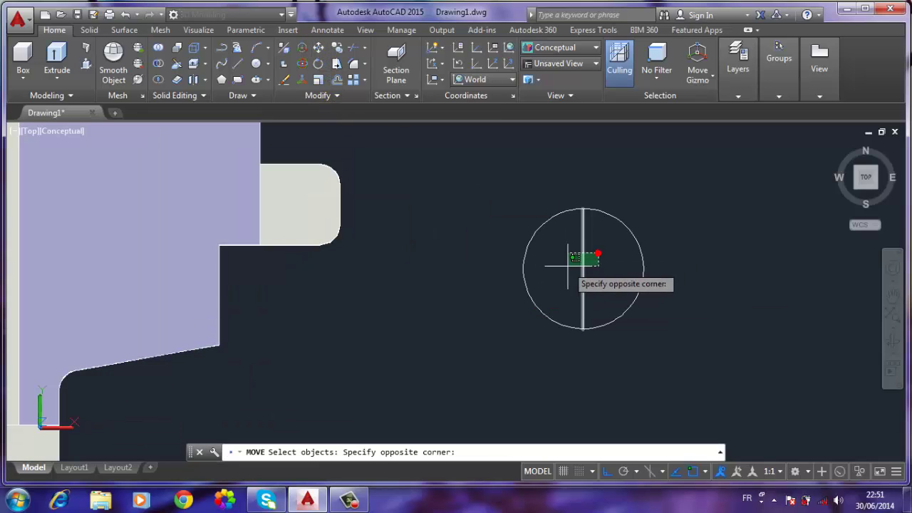
left_click(567, 266)
key("Return")
left_click(583, 270)
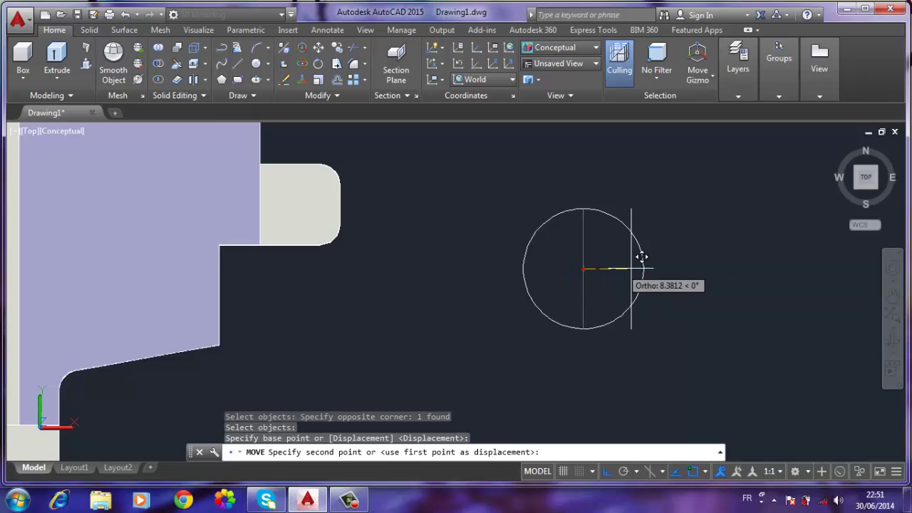
left_click(745, 269)
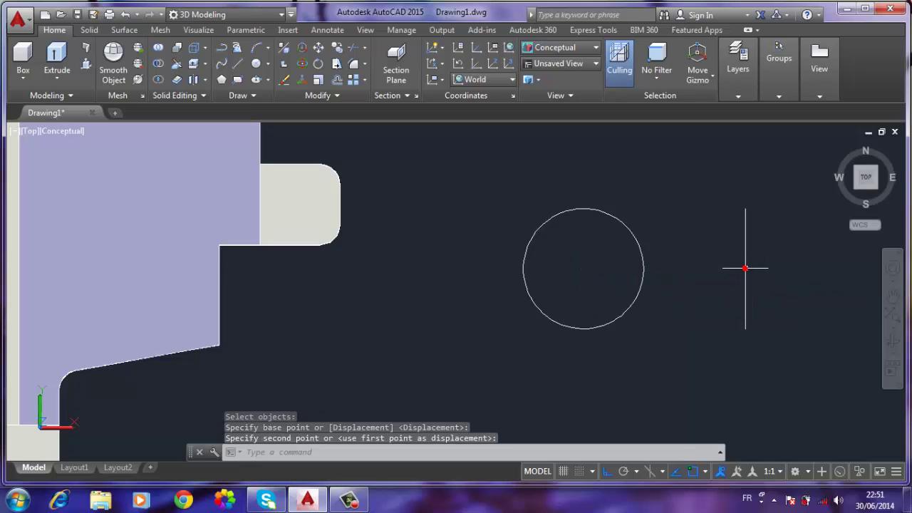
Draw top and bottom horizontal lines joining the vertical line's ends to the circle's quadrants
left_click(237, 63)
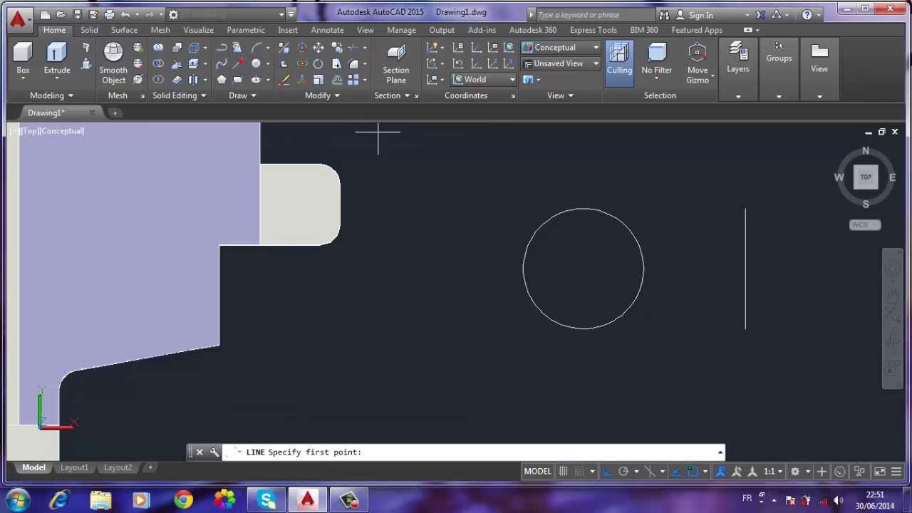
left_click(745, 209)
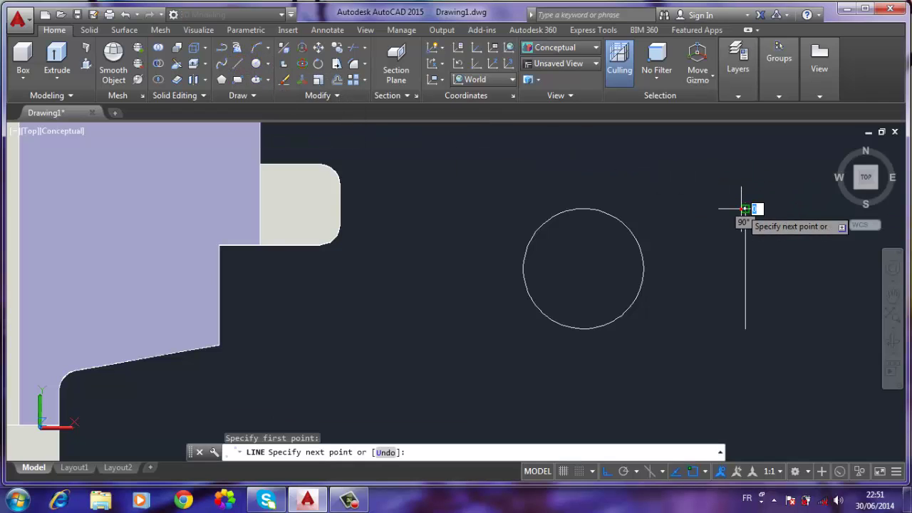
left_click(580, 208)
key("Return")
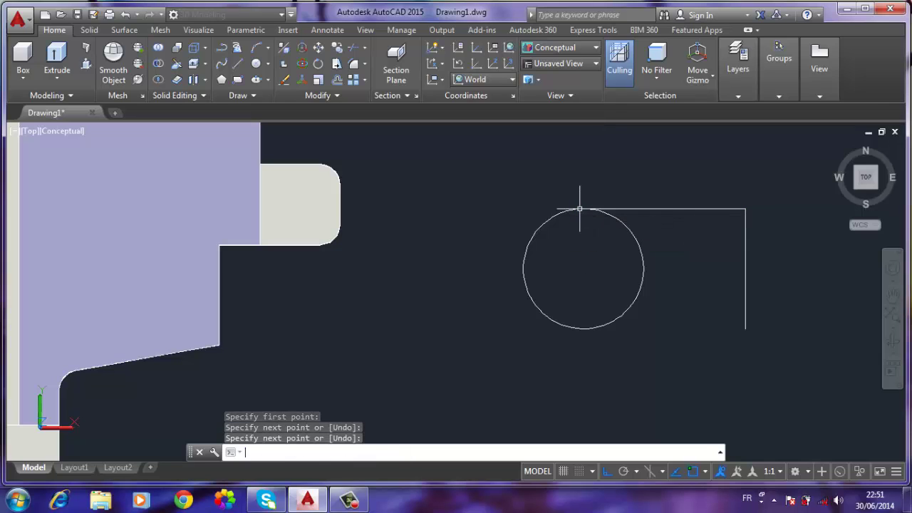
key("Return")
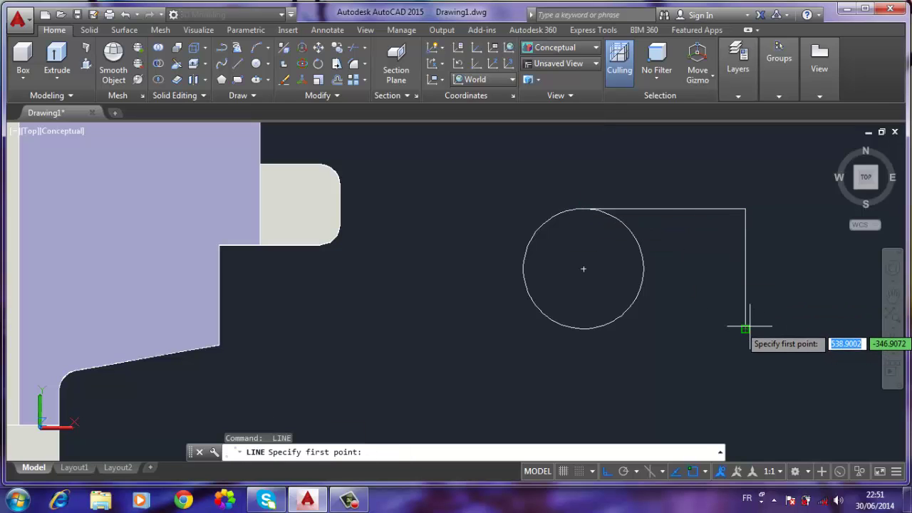
left_click(746, 328)
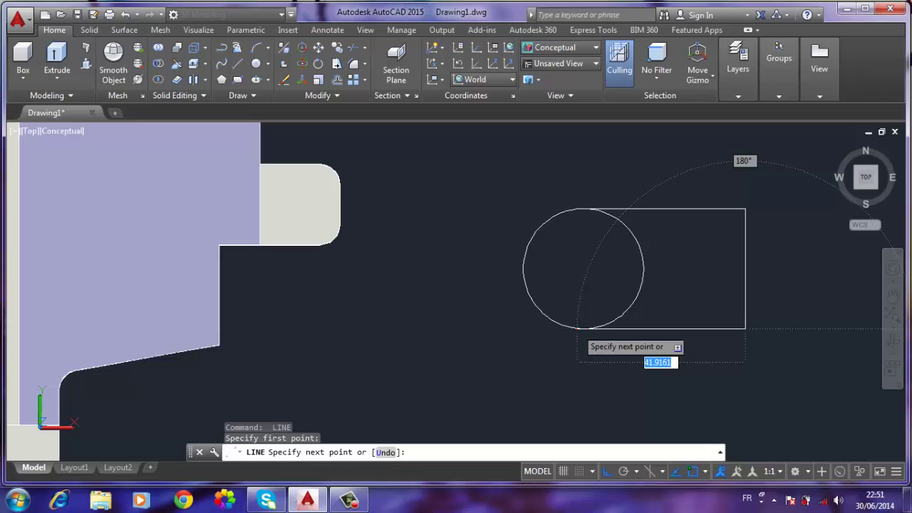
left_click(577, 328)
key("Return")
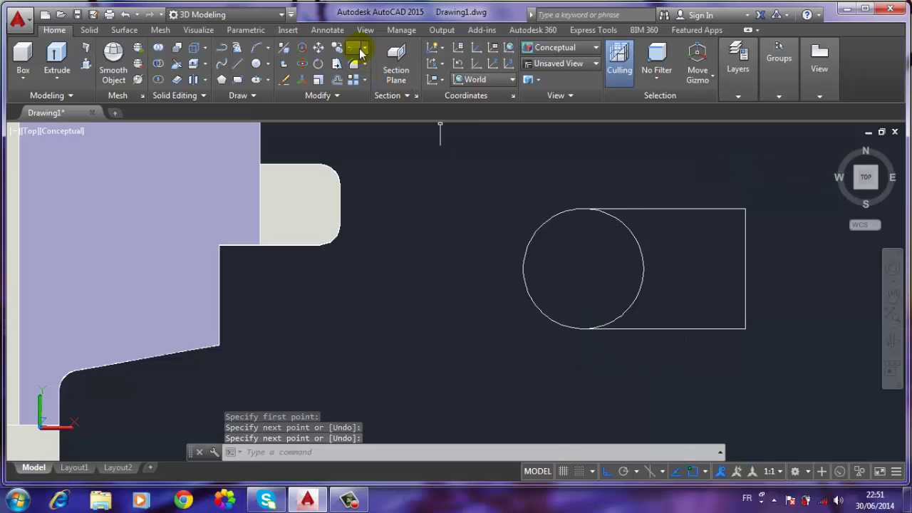
Trim away the right half of the circle inside the slot outline
left_click(362, 53)
key("Return")
left_click(652, 243)
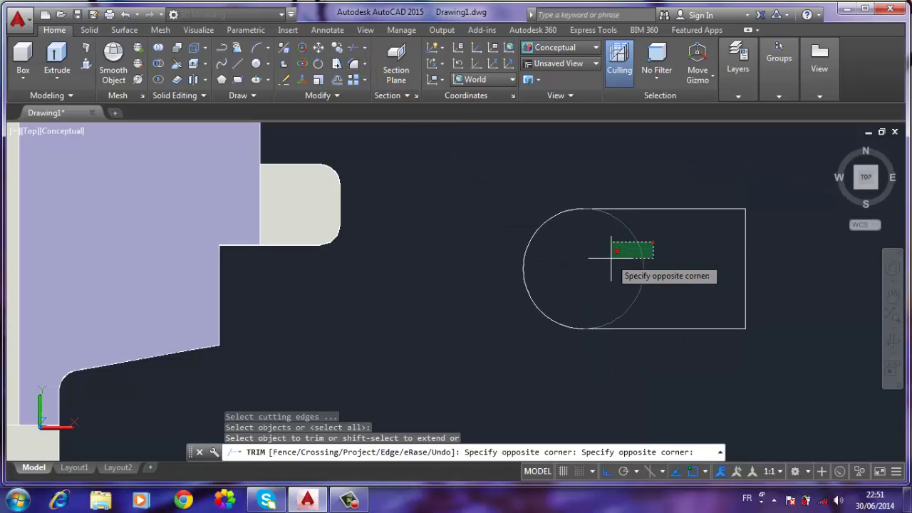
left_click(610, 258)
key("Escape")
Join the arc and three lines into one polyline, then switch to SW Isometric view
left_click(785, 186)
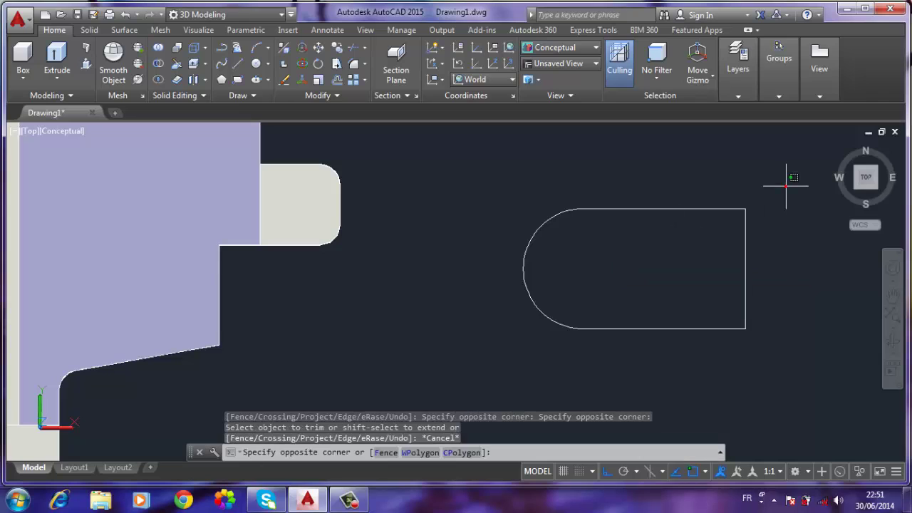
left_click(534, 333)
left_click(352, 98)
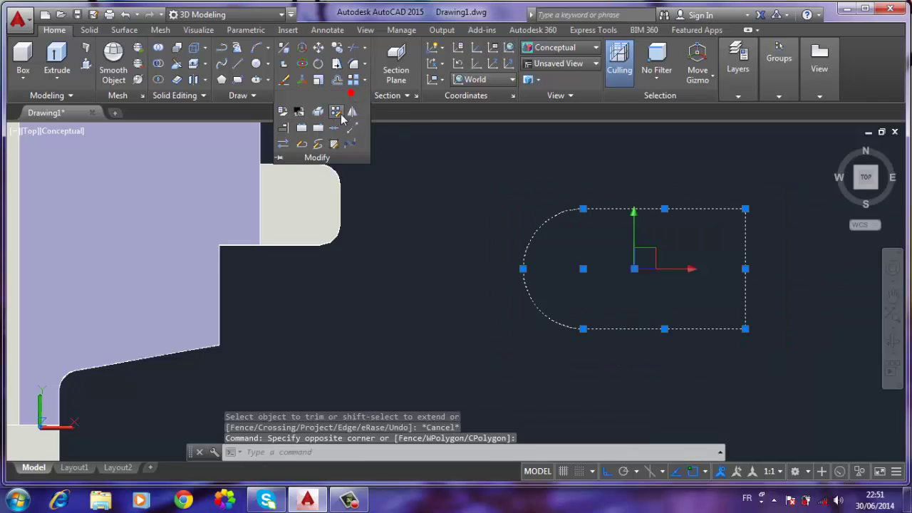
left_click(329, 132)
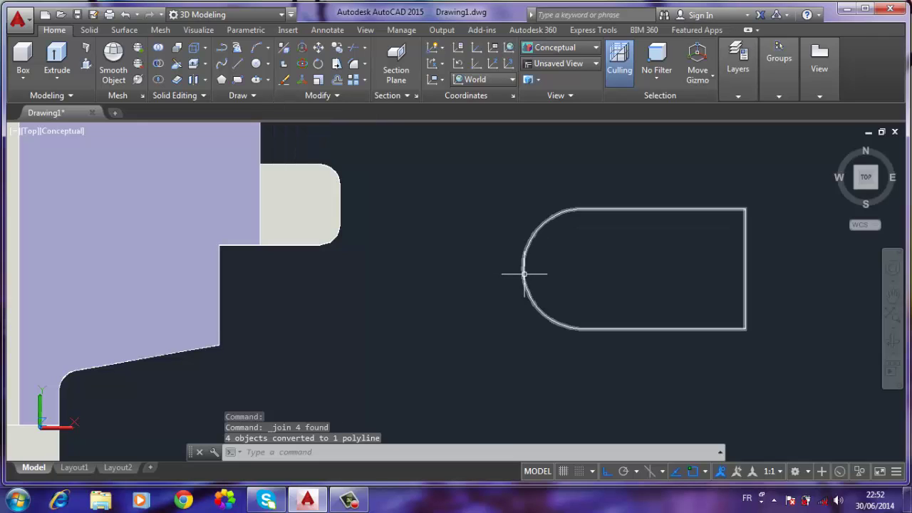
left_click(858, 188)
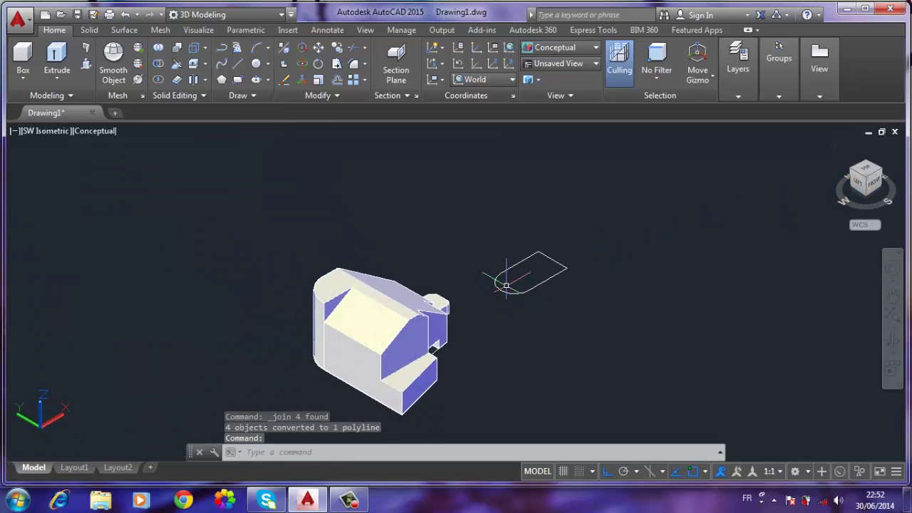
Move the slot outline onto the solid's apex
middle_click_drag(512, 278, 505, 304)
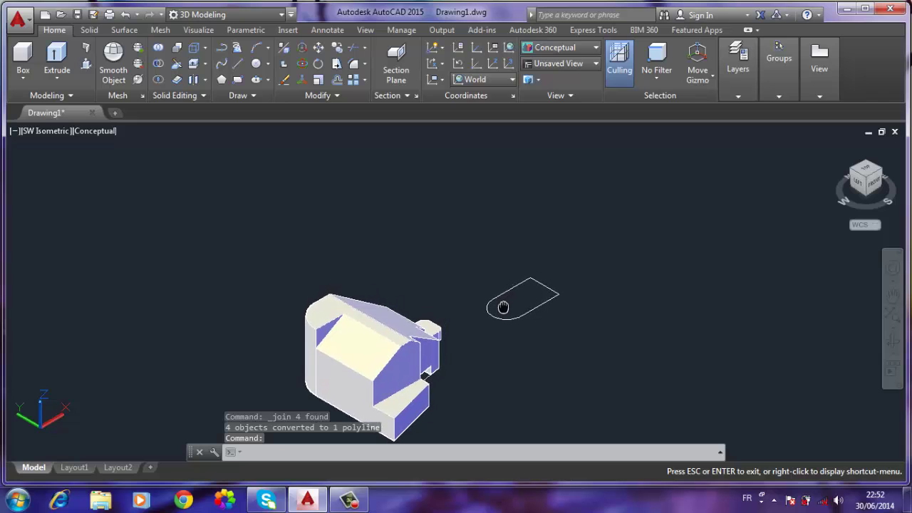
left_click(318, 48)
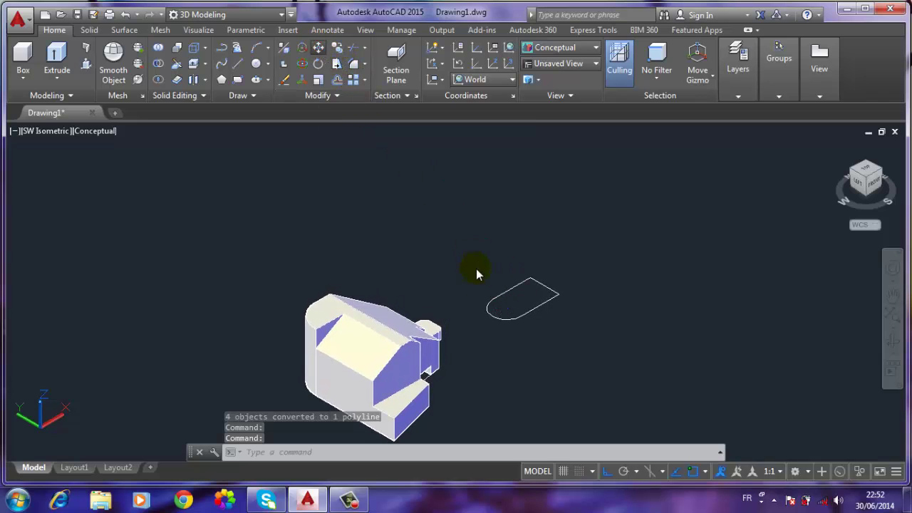
left_click(490, 312)
key("Return")
left_click(506, 308)
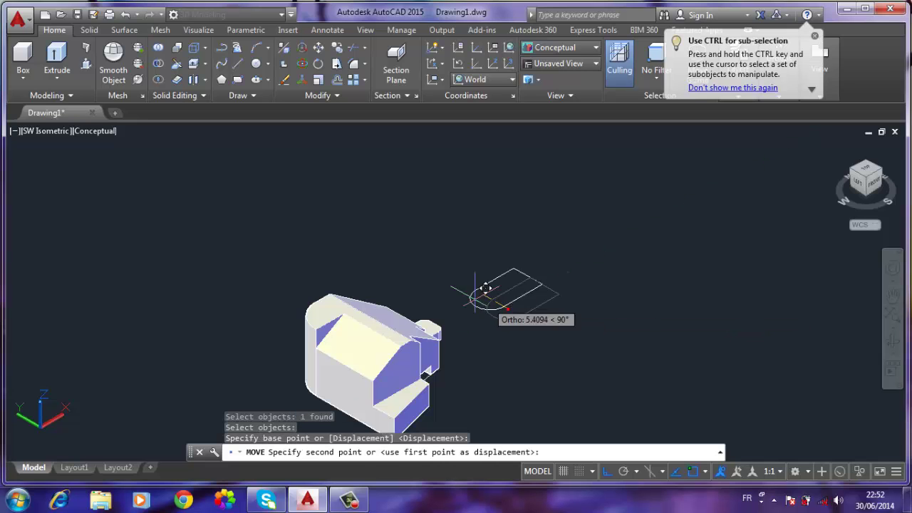
scroll(485, 288, "up", 1)
scroll(321, 299, "up", 3)
left_click(288, 278)
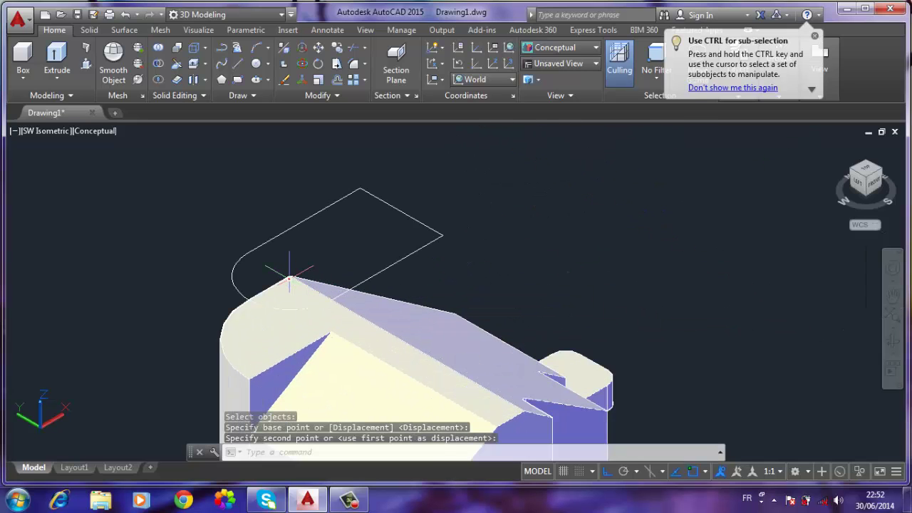
middle_click_drag(289, 278, 397, 244)
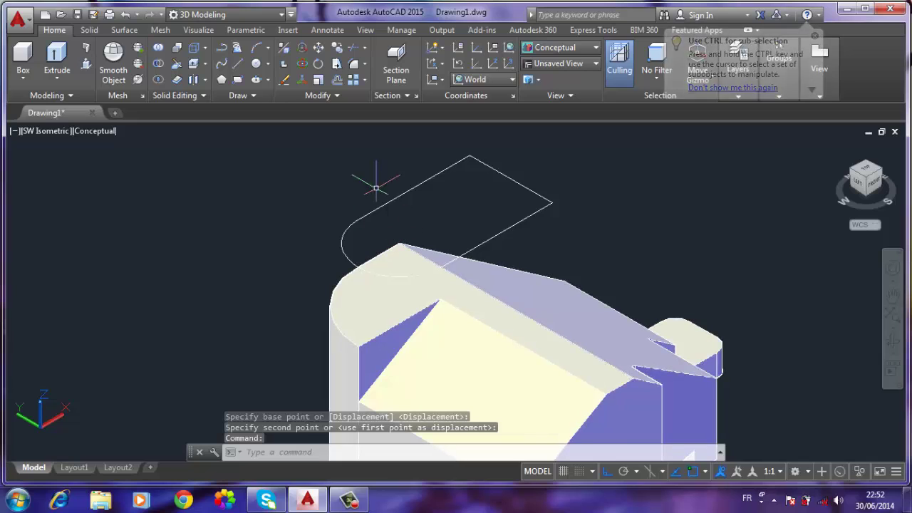
Move the slot outline 25 units along one axis
left_click(319, 51)
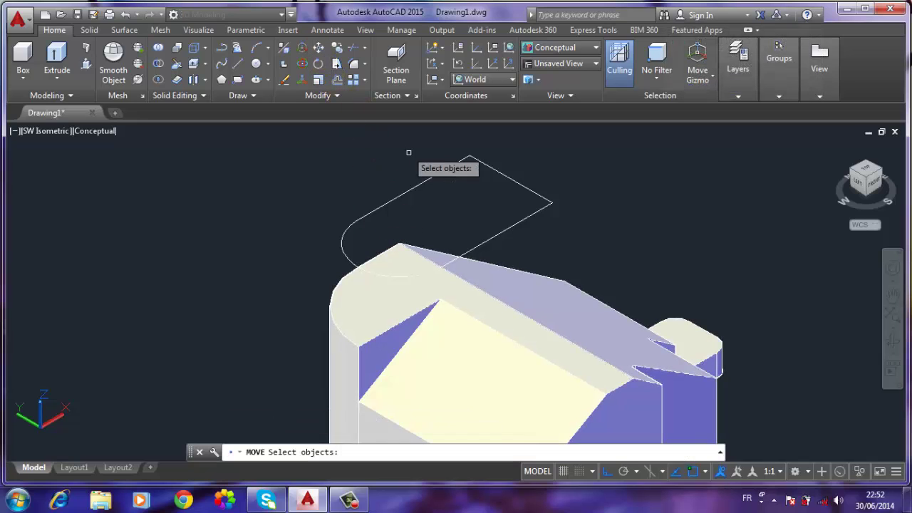
left_click(423, 182)
key("Return")
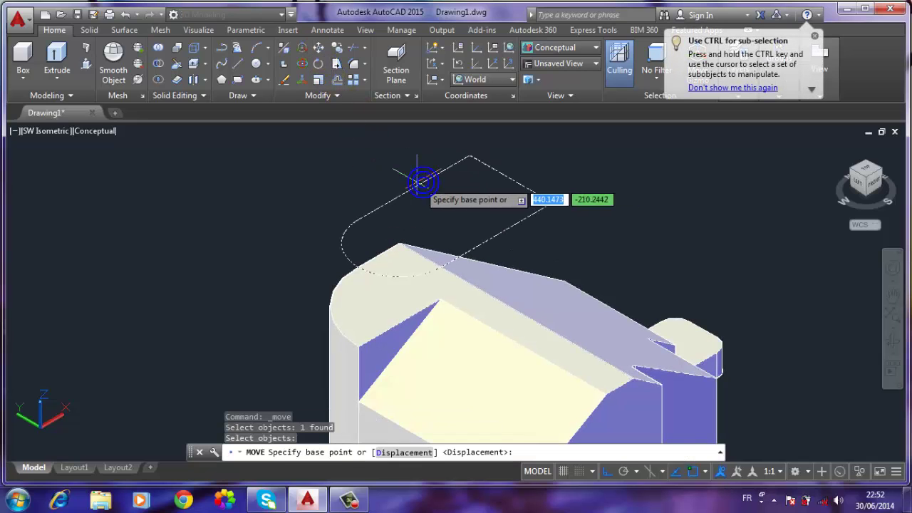
left_click(186, 180)
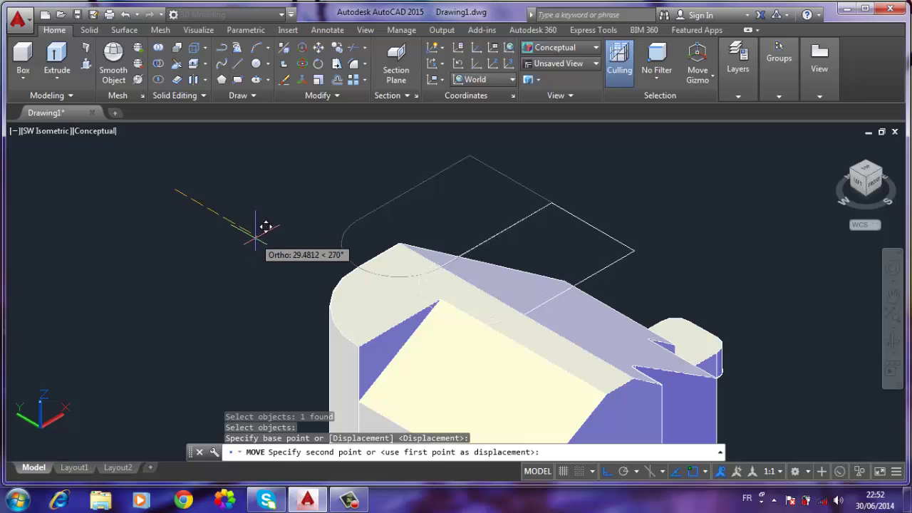
type("25")
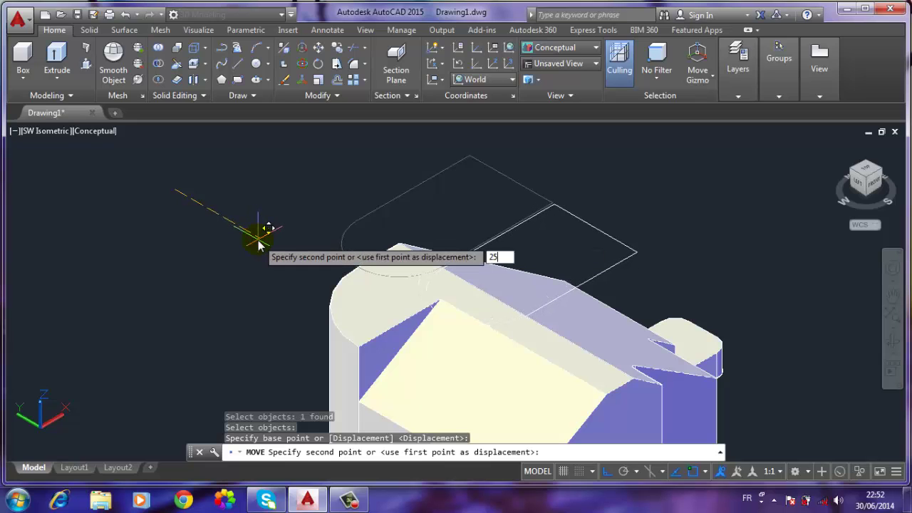
key("Return")
key("Return")
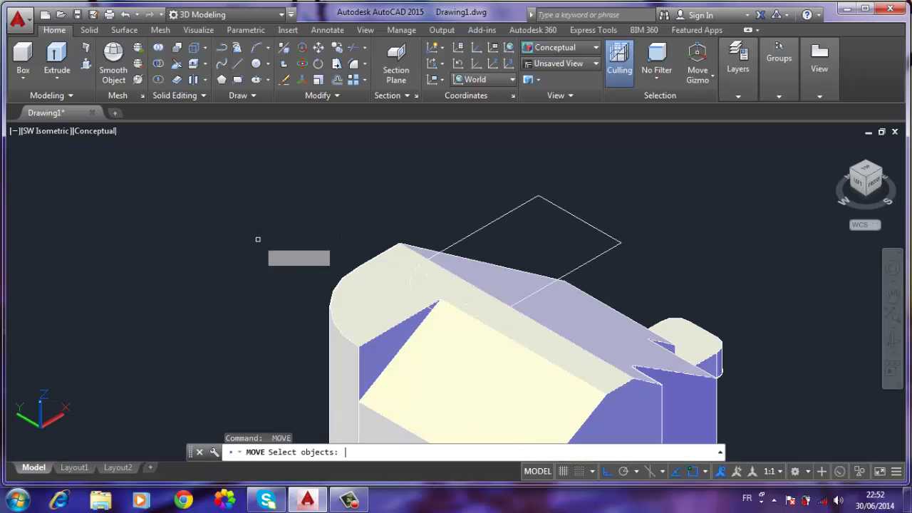
Move the slot outline a further 30 units along the other axis
left_click(464, 238)
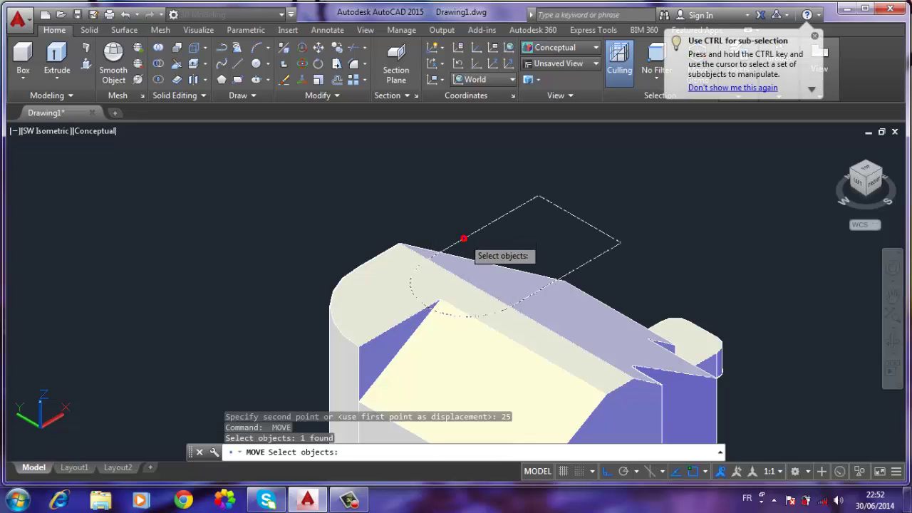
key("Return")
left_click(262, 215)
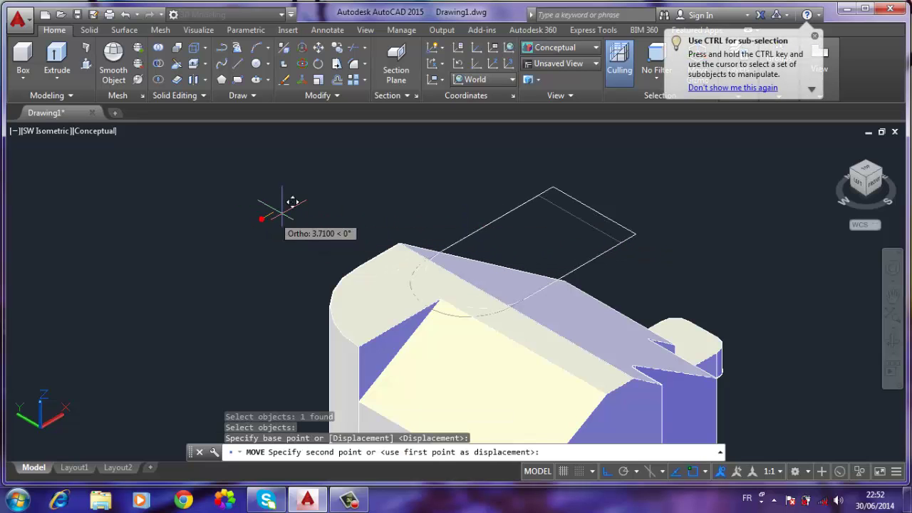
type("1")
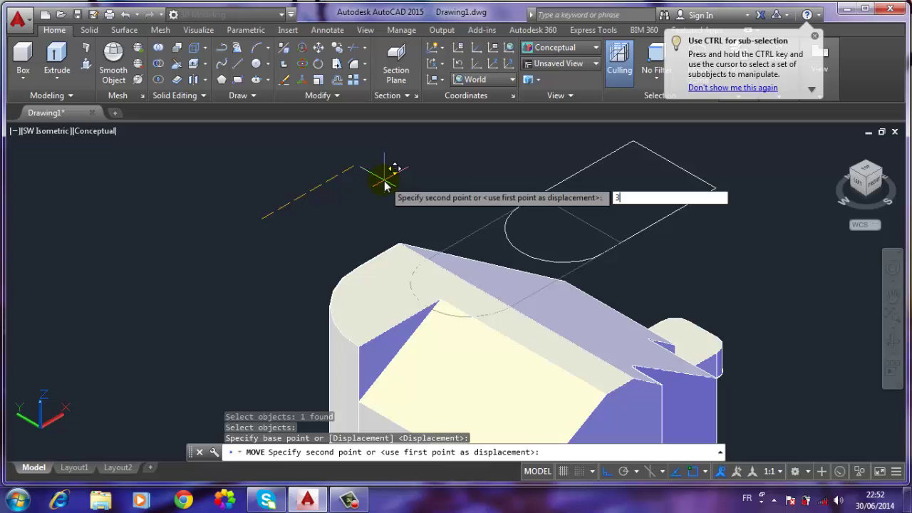
type("0")
key("Return")
type("30")
key("Return")
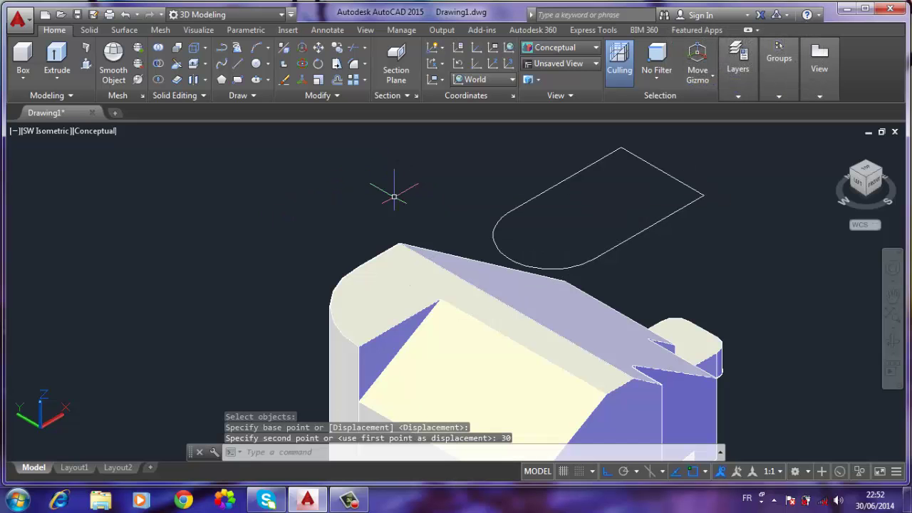
Extrude the rounded slot outline to a height of 30
middle_click_drag(577, 276, 505, 264, "shift")
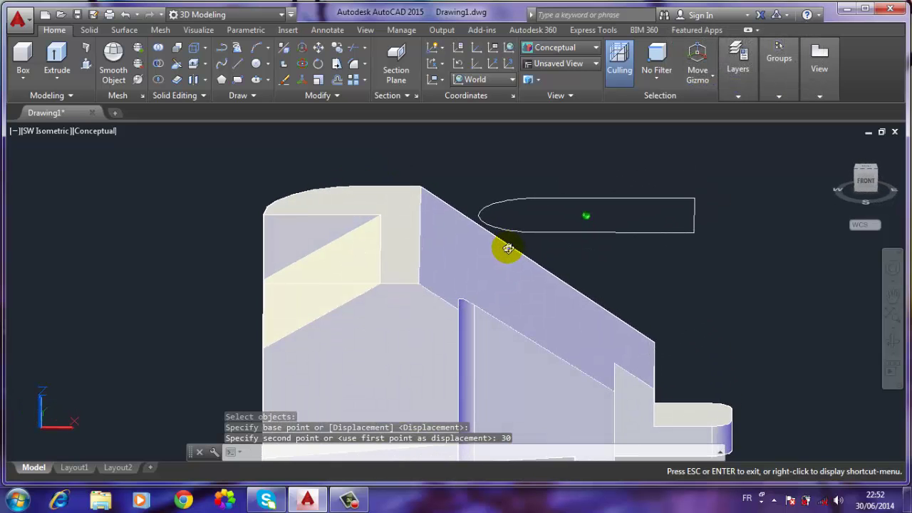
left_click(58, 60)
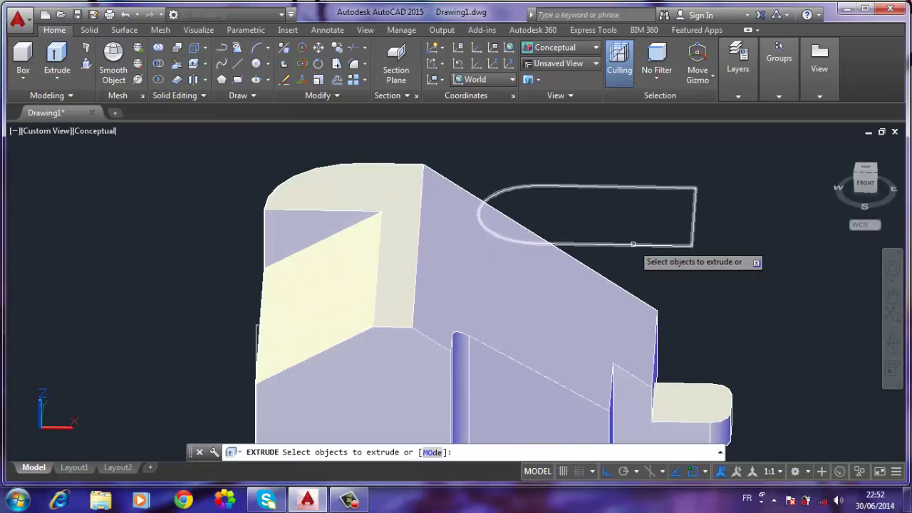
left_click(633, 244)
right_click(632, 243)
left_click(663, 254)
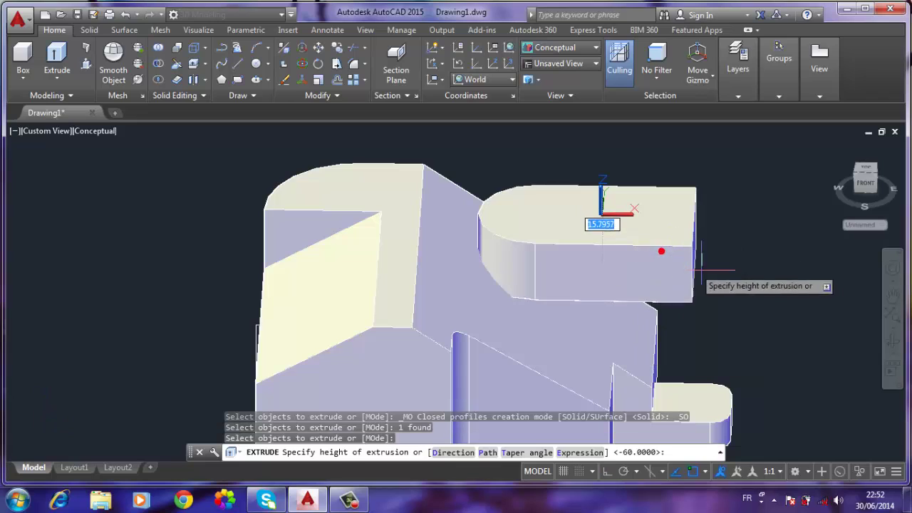
type("30")
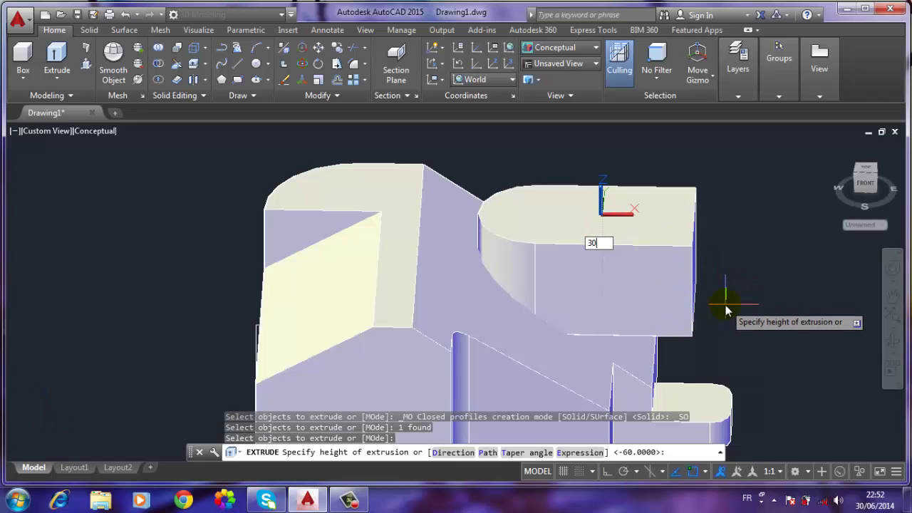
key("Return")
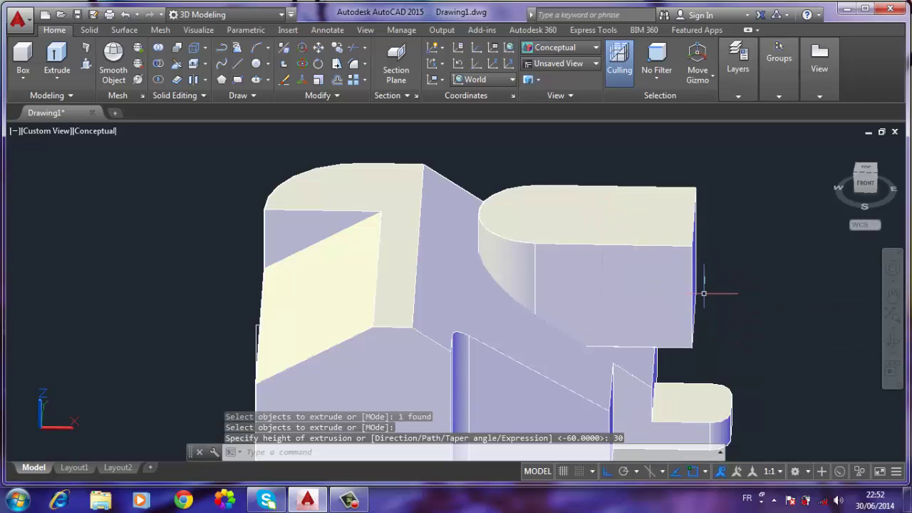
Subtract the slot extrusion from the main solid and delete the leftover outline
left_click(159, 66)
left_click(387, 251)
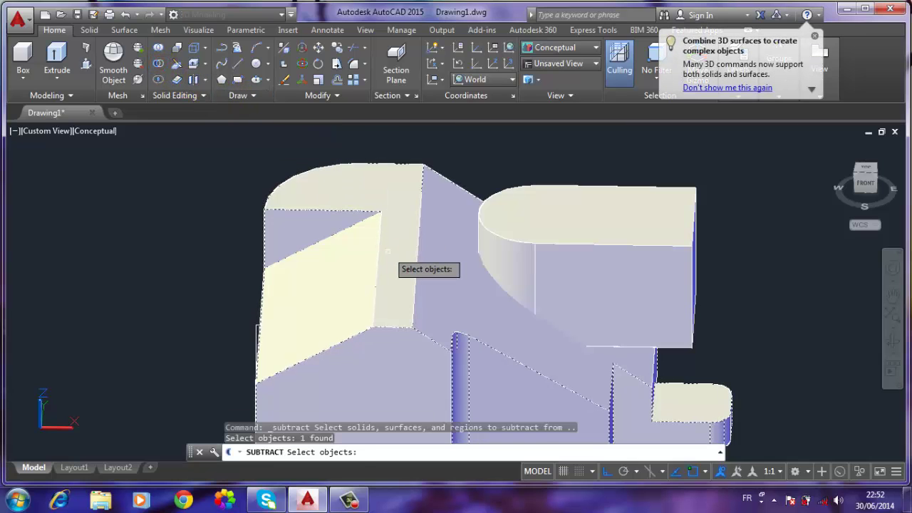
key("Return")
left_click(613, 255)
key("Return")
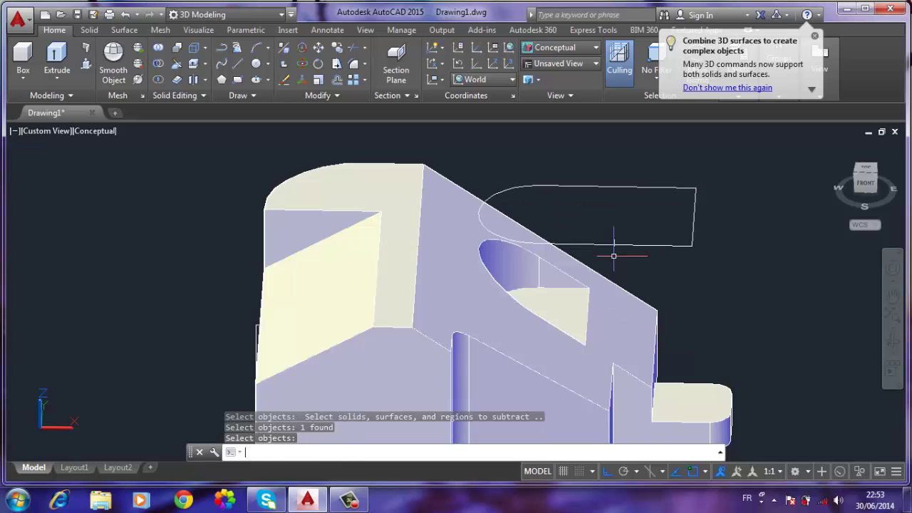
key("Return")
left_click(621, 244)
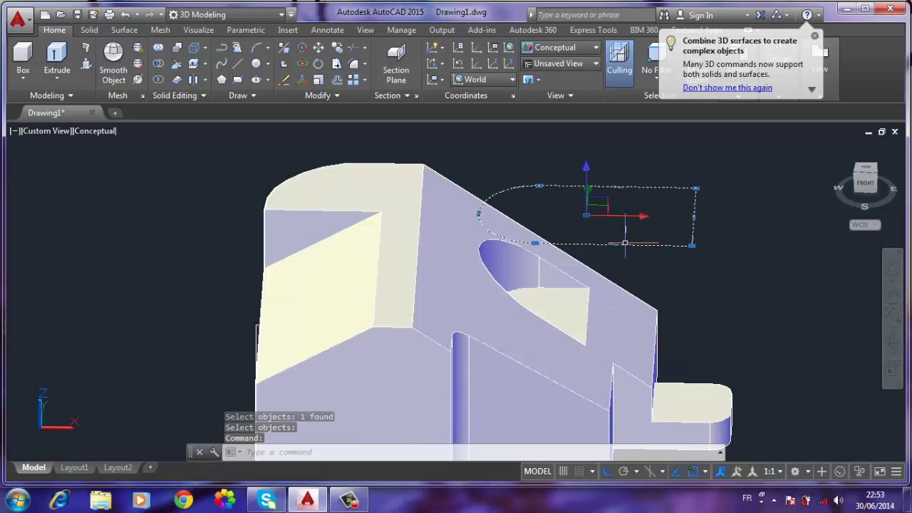
key("Delete")
mouse_move(658, 301)
middle_mouse_down("shift")
mouse_move(582, 311)
mouse_move(635, 321)
middle_mouse_up("shift")
scroll(635, 315, "up", 3)
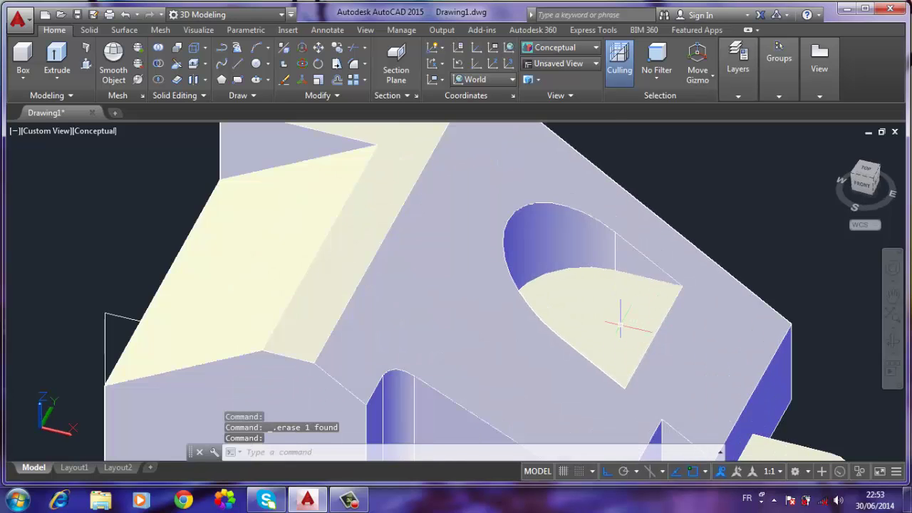
scroll(617, 320, "down", 5)
scroll(614, 313, "down", 2)
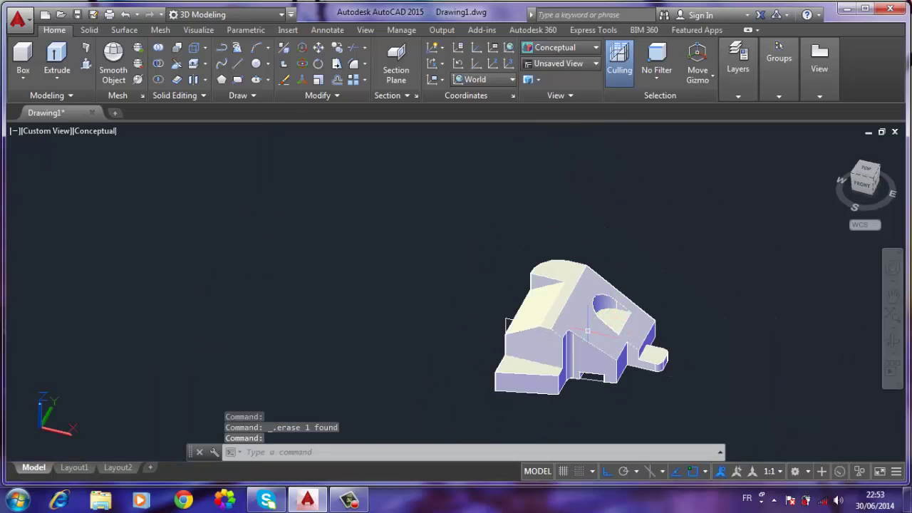
mouse_move(587, 330)
middle_mouse_down("shift")
mouse_move(543, 321)
mouse_move(653, 317)
mouse_move(692, 267)
mouse_move(705, 206)
mouse_move(631, 259)
mouse_move(584, 271)
mouse_move(585, 336)
mouse_move(606, 341)
middle_mouse_up("shift")
scroll(609, 293, "up", 4)
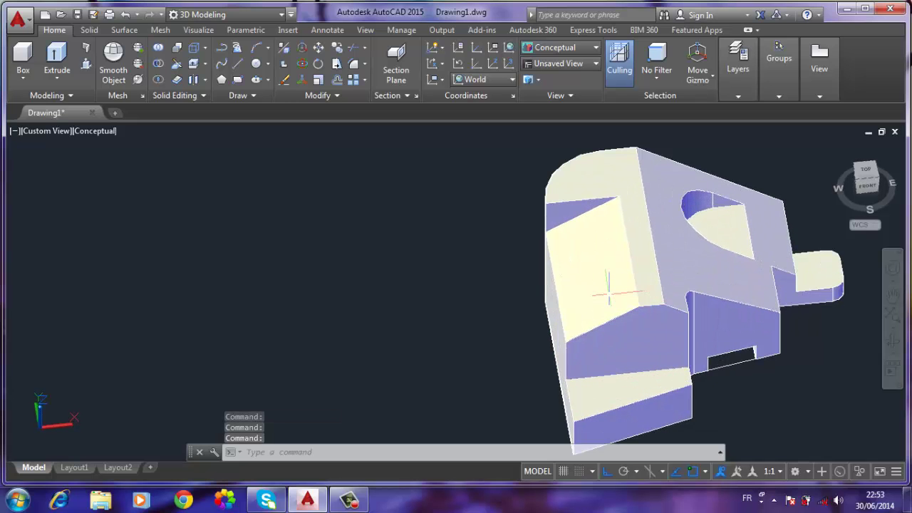
mouse_move(609, 292)
middle_mouse_down()
mouse_move(485, 293)
mouse_move(474, 285)
mouse_move(494, 299)
mouse_move(495, 285)
middle_mouse_up()
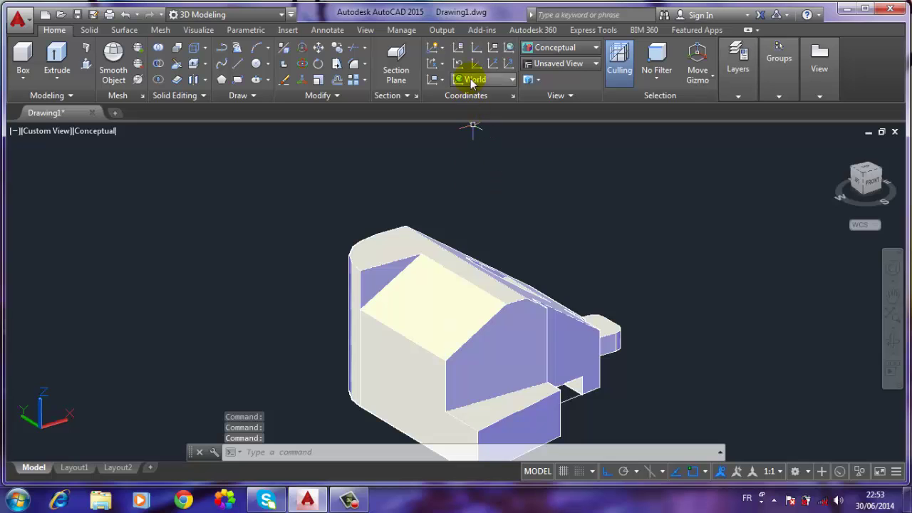
Define a 3-point UCS: origin at the sloped face corner, X along its edge, Y up the slope
left_click(508, 66)
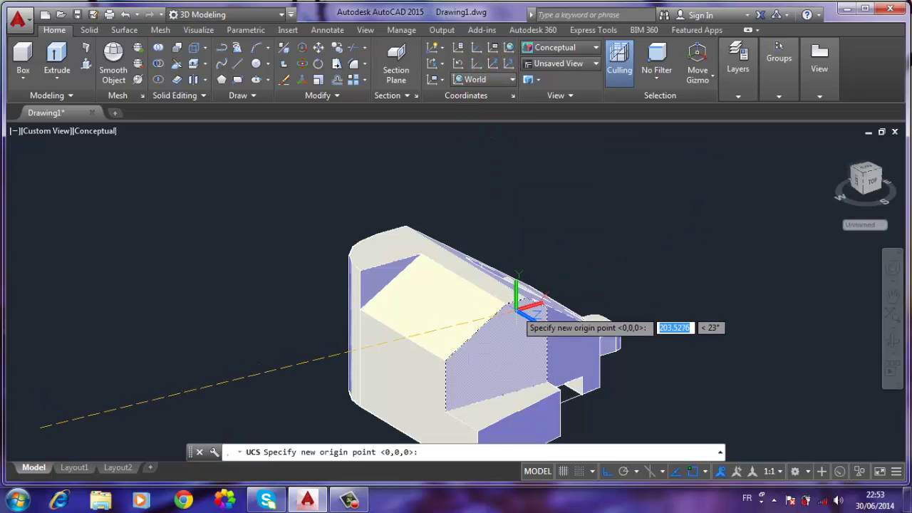
scroll(517, 286, "up", 4)
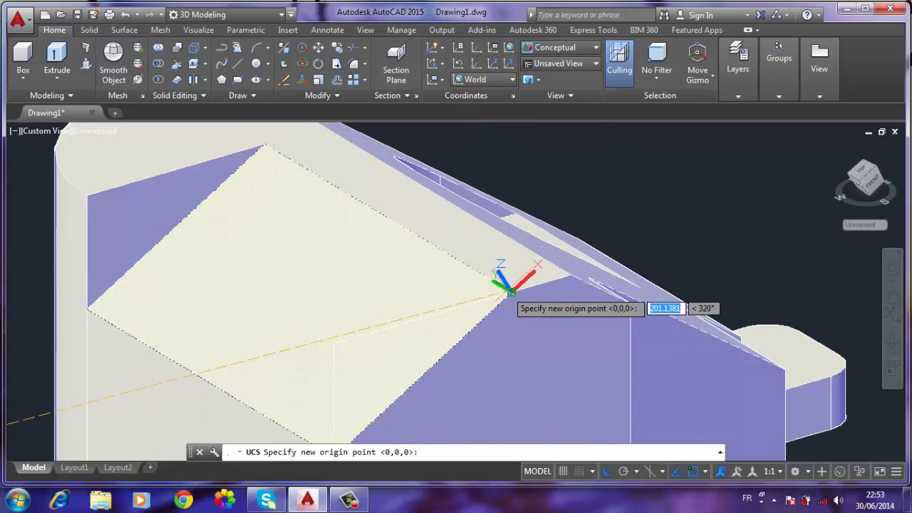
left_click(510, 290)
scroll(510, 291, "down", 4)
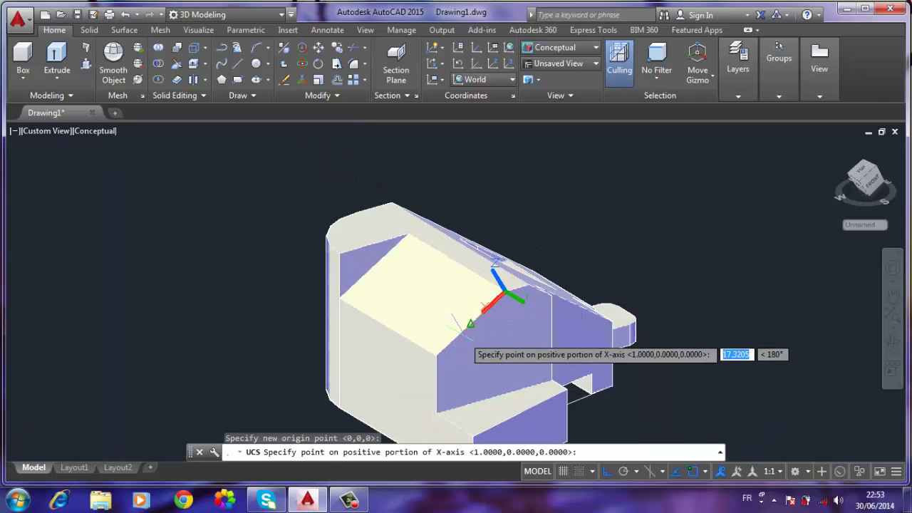
left_click(435, 355)
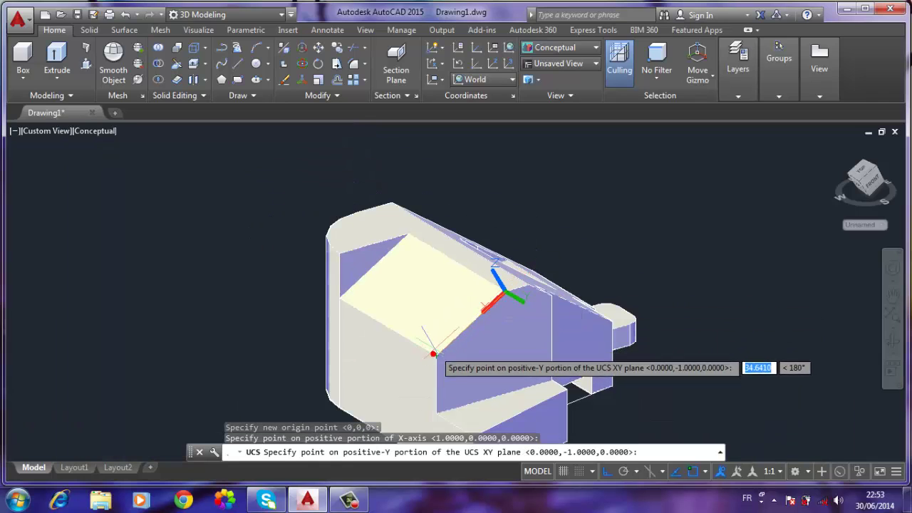
scroll(406, 225, "up", 2)
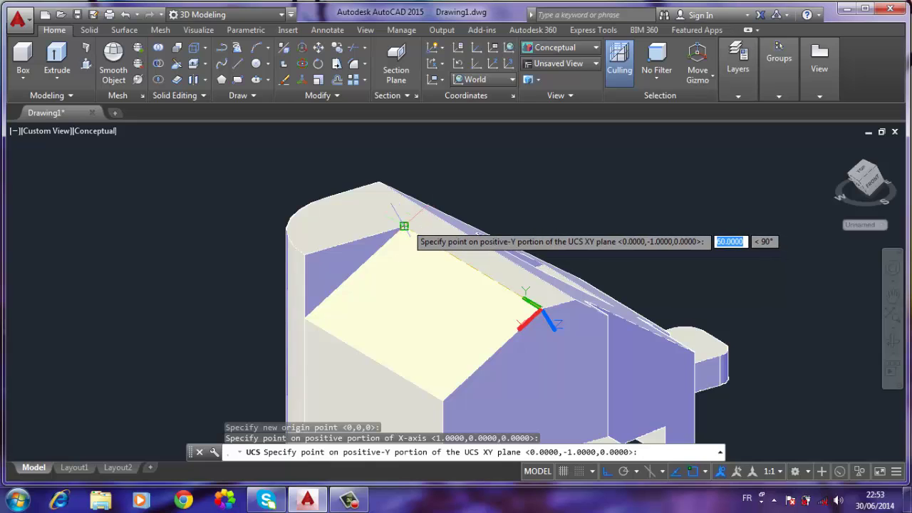
left_click(404, 226)
scroll(459, 311, "down", 2)
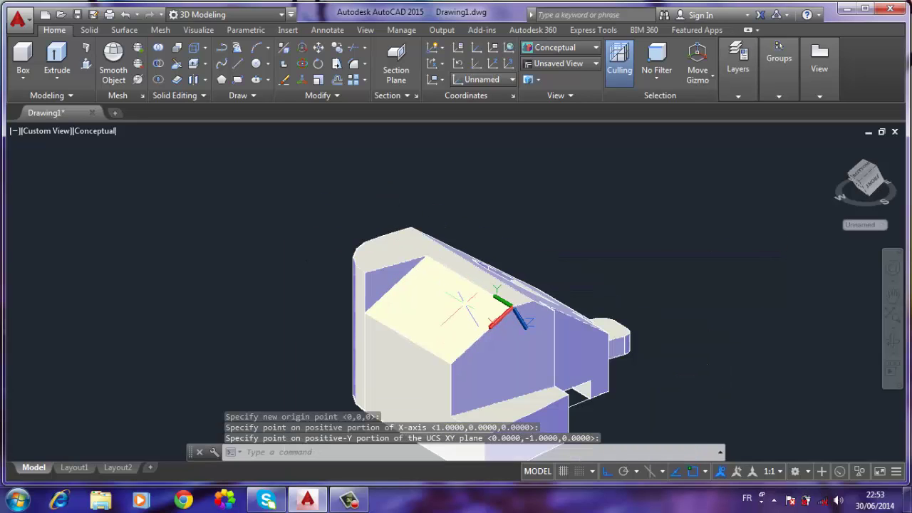
middle_click_drag(460, 311, 495, 298)
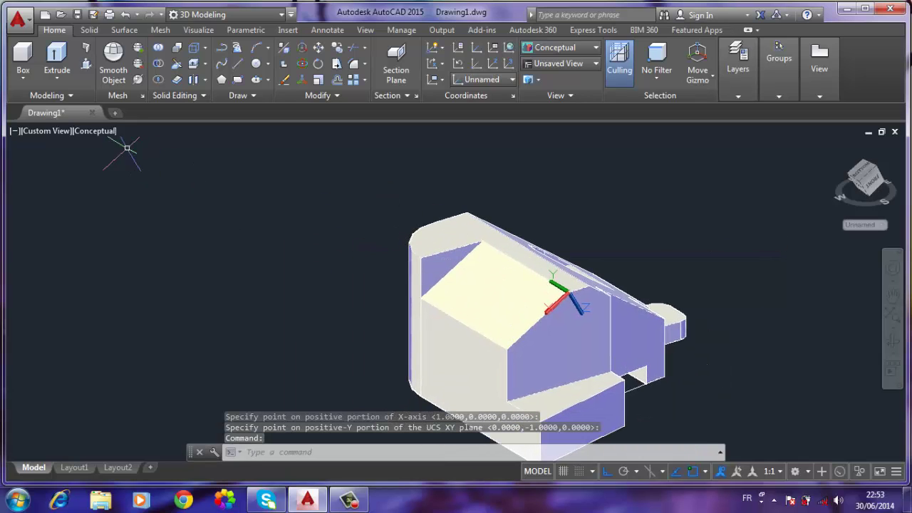
left_click(101, 134)
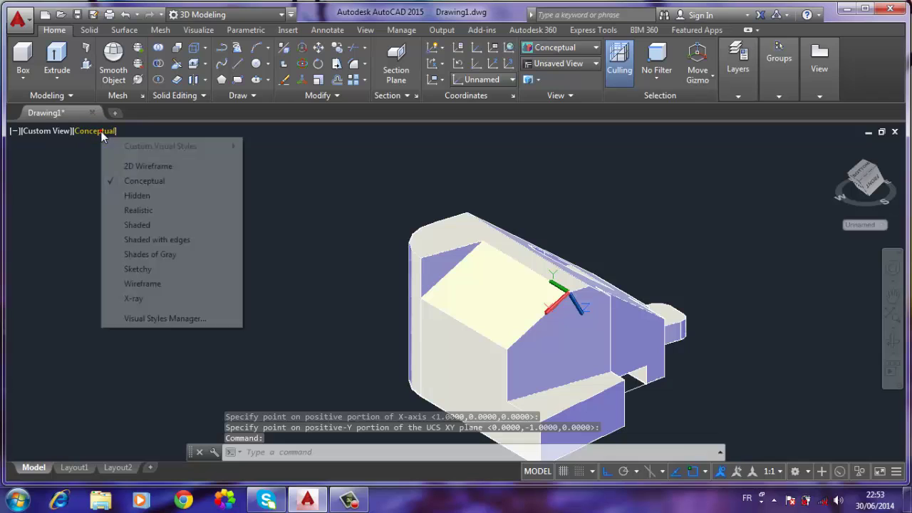
Switch to the Shades of Gray visual style and delete the leftover object near the slope
left_click(147, 255)
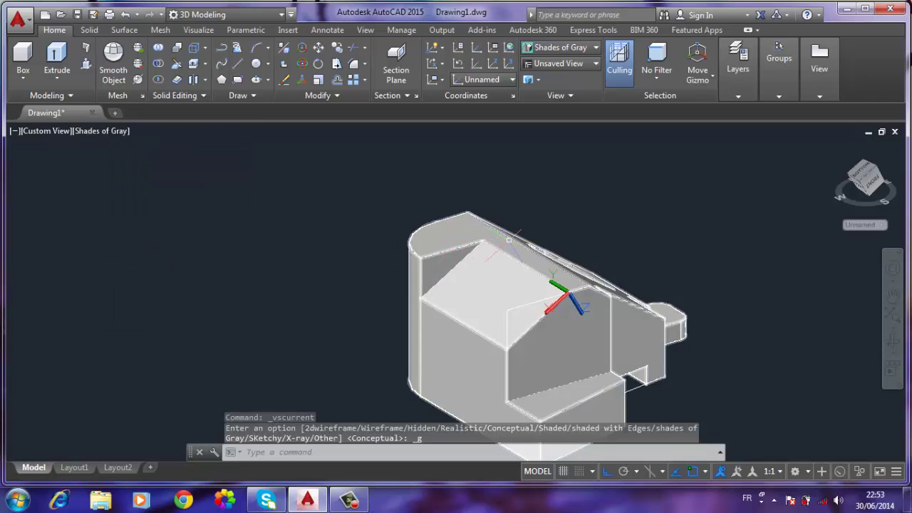
scroll(505, 241, "up", 2)
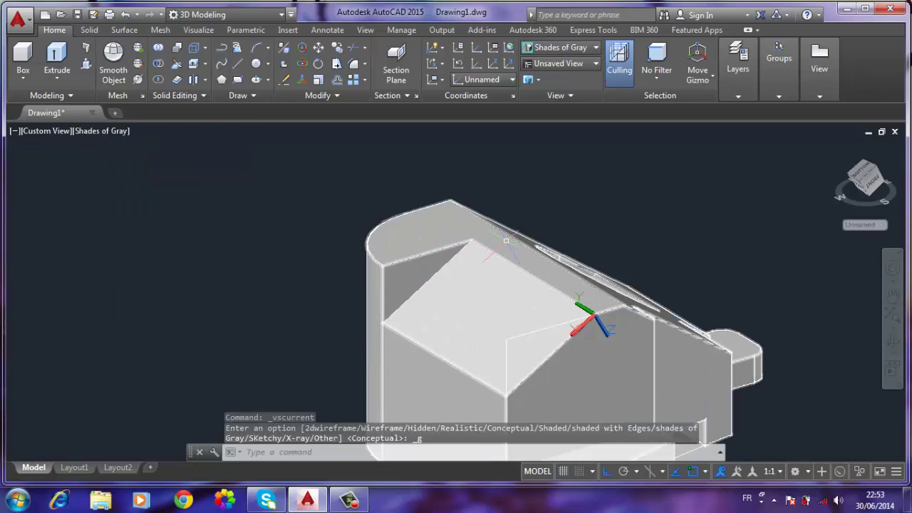
left_click(531, 333)
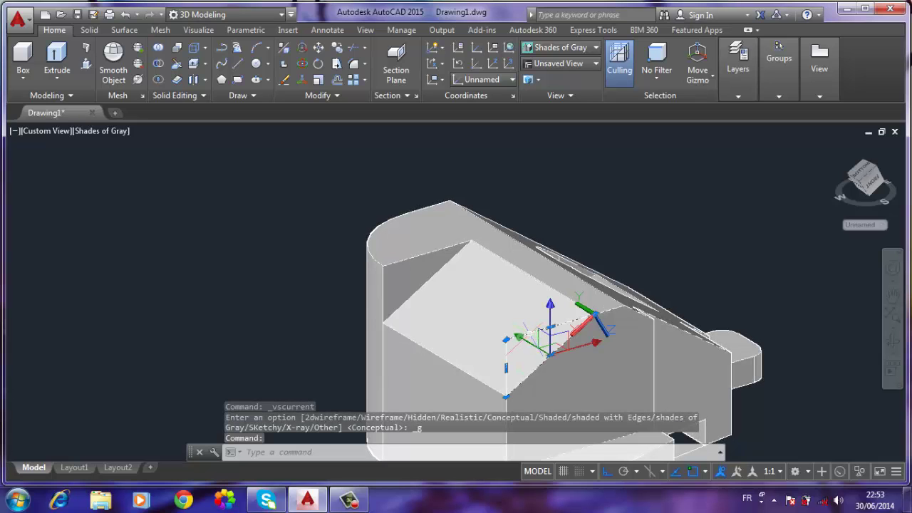
key("Delete")
Draw a radius-10 circle centred on the sloped face's corner
scroll(420, 261, "up", 4)
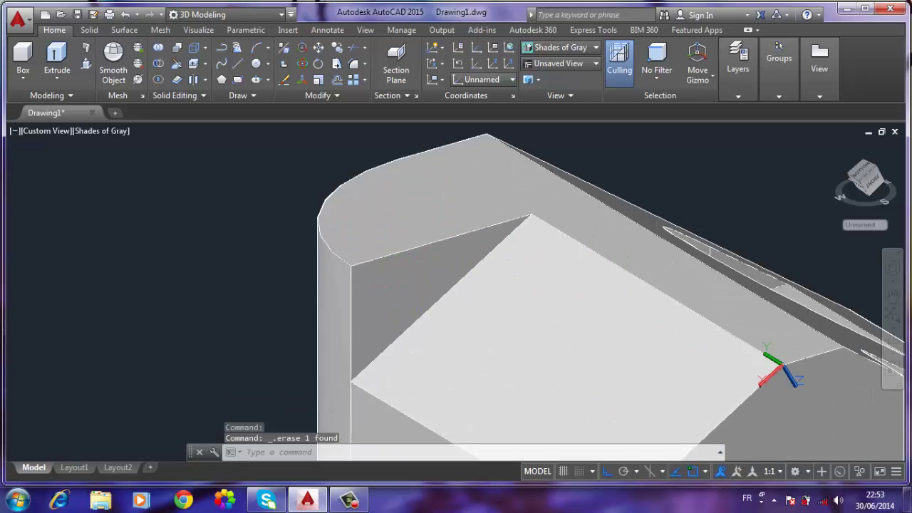
middle_click_drag(413, 289, 392, 205)
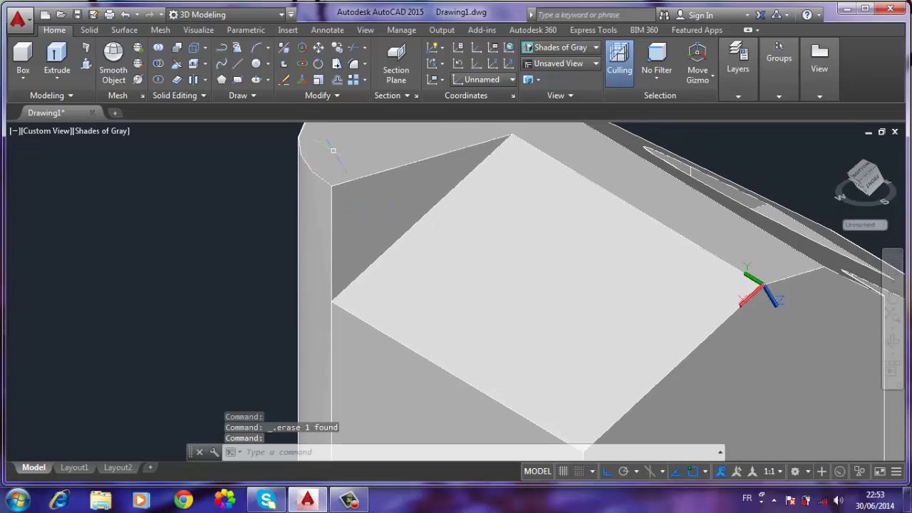
left_click(257, 65)
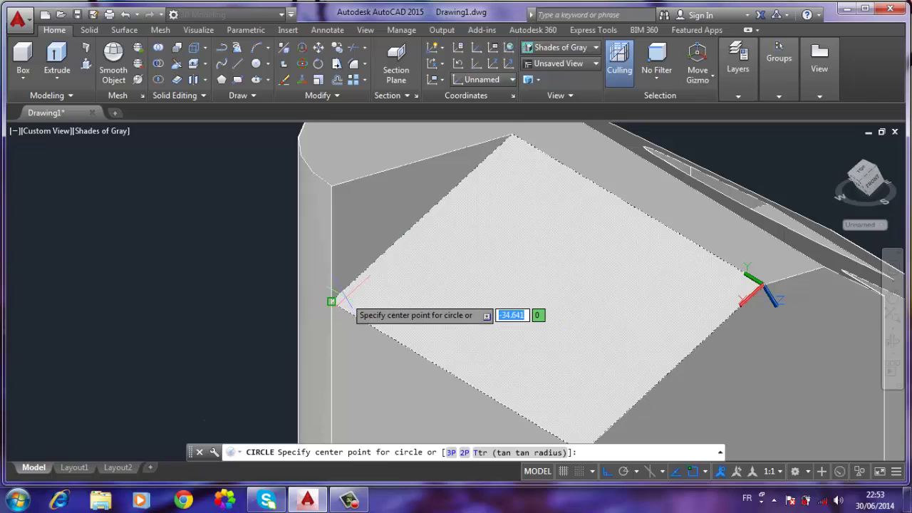
left_click(331, 301)
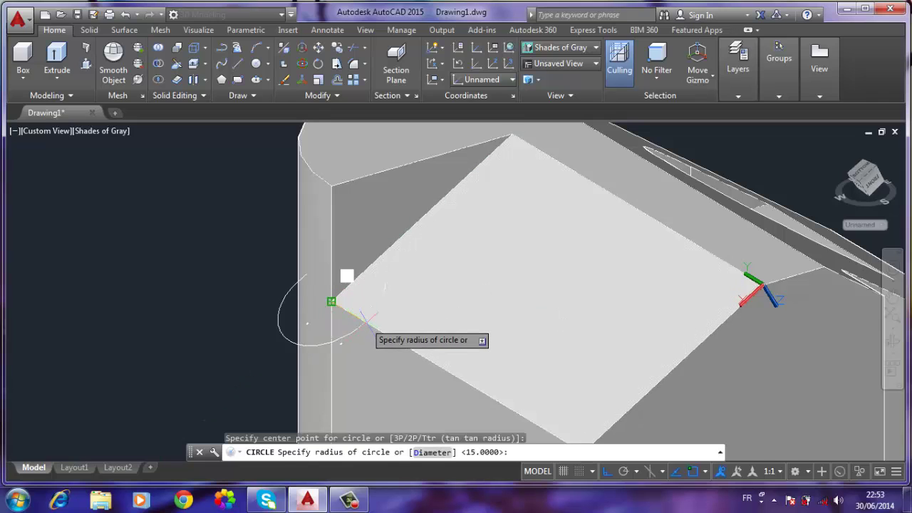
type("10")
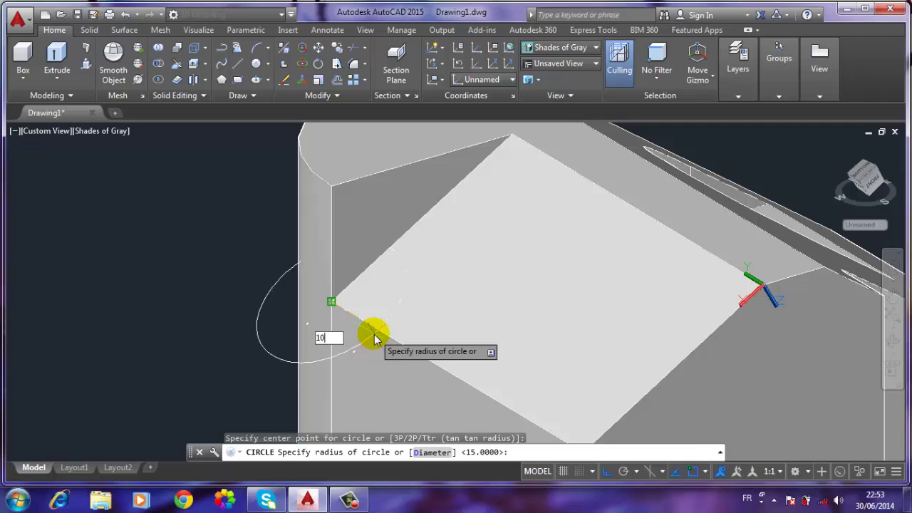
key("Return")
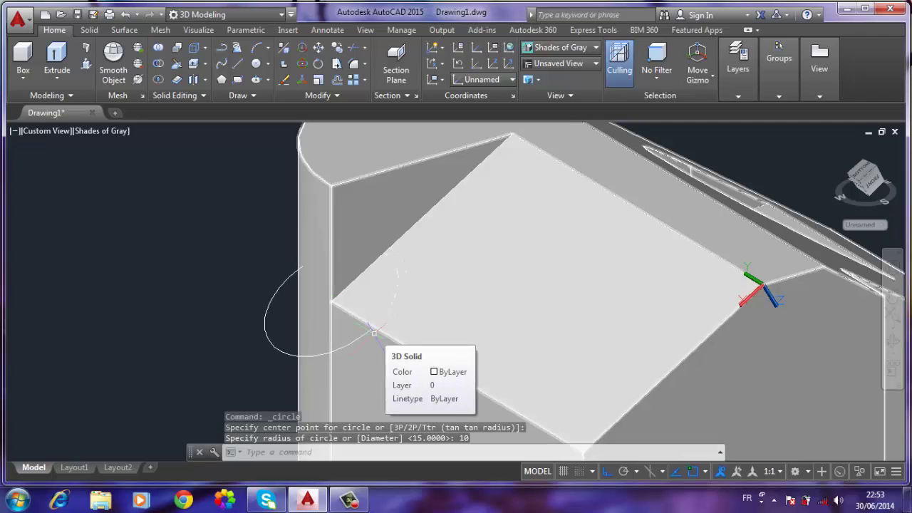
key("Return")
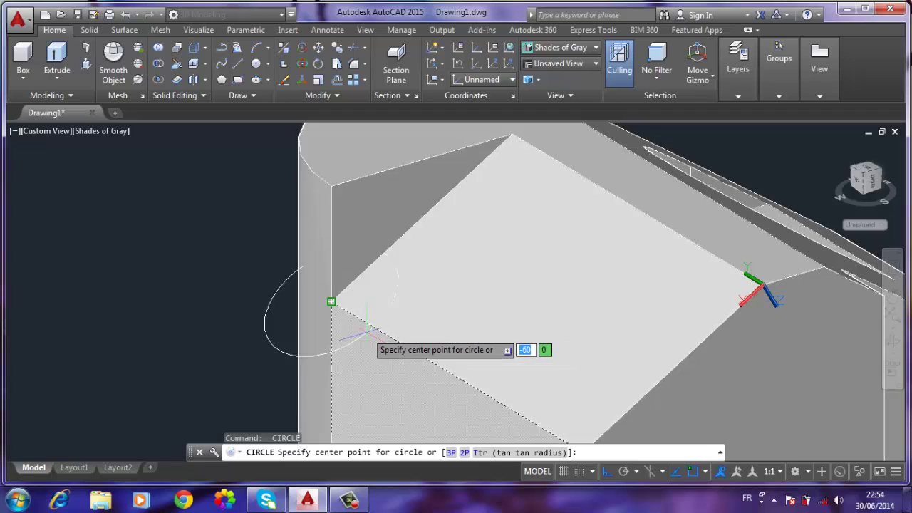
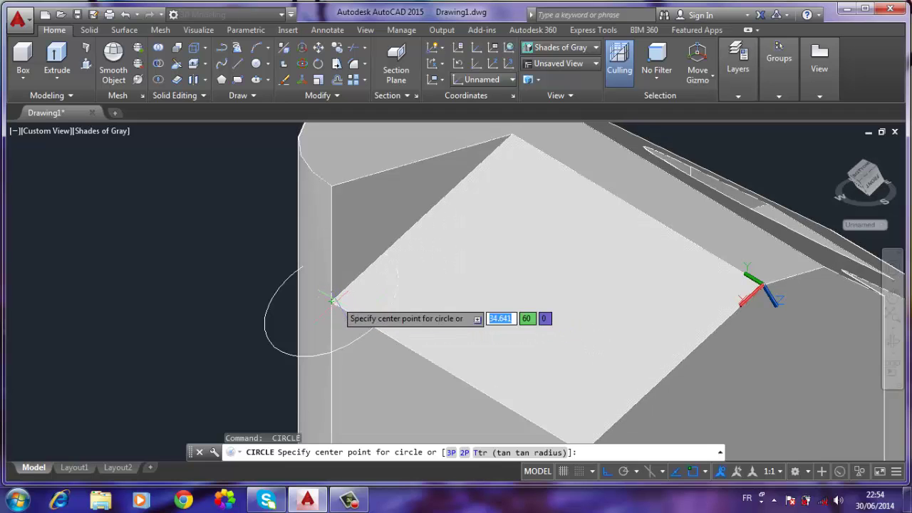
Draw a radius-5 circle centred on the sloped face's corner, concentric with the larger circle
left_click(332, 301)
type("5")
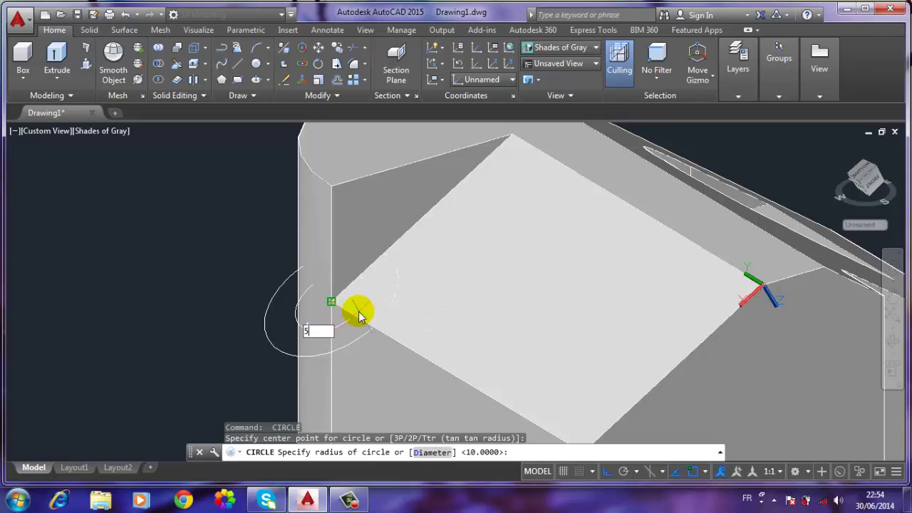
key("Return")
scroll(351, 287, "down", 2)
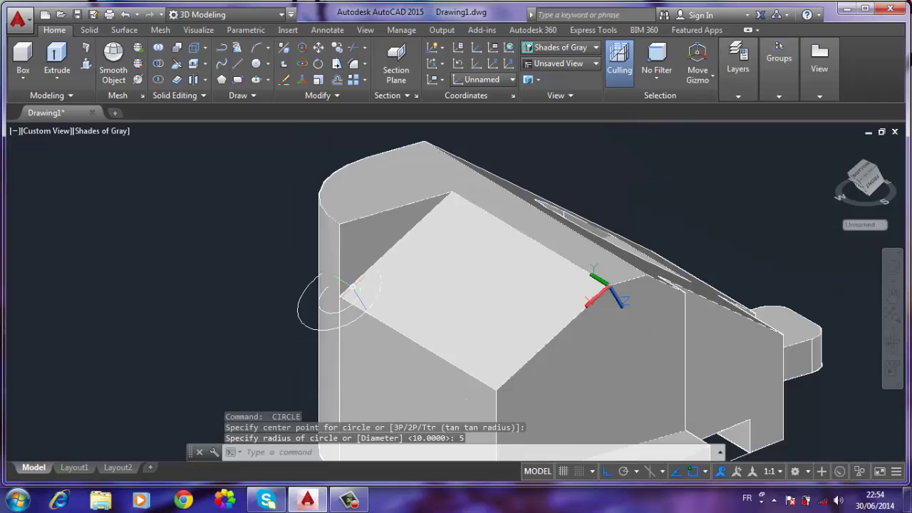
scroll(349, 289, "down", 2)
scroll(347, 291, "down", 1)
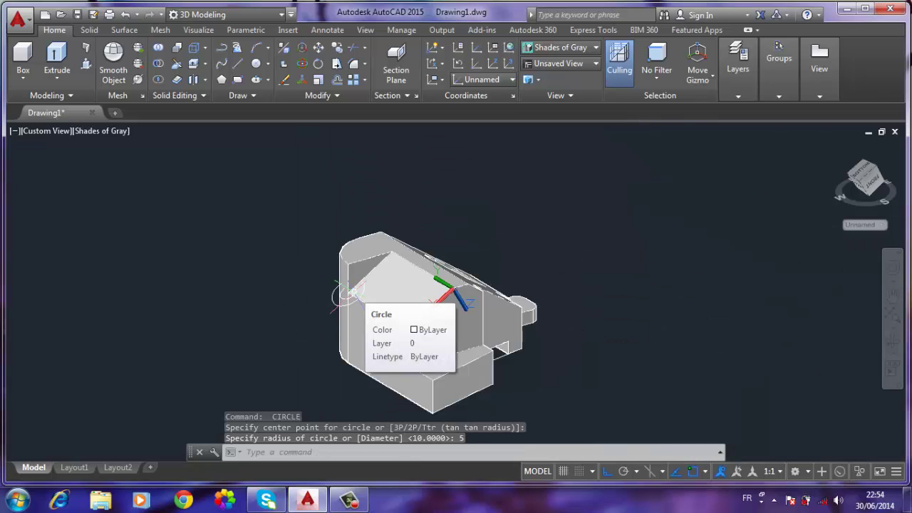
scroll(349, 291, "up", 1)
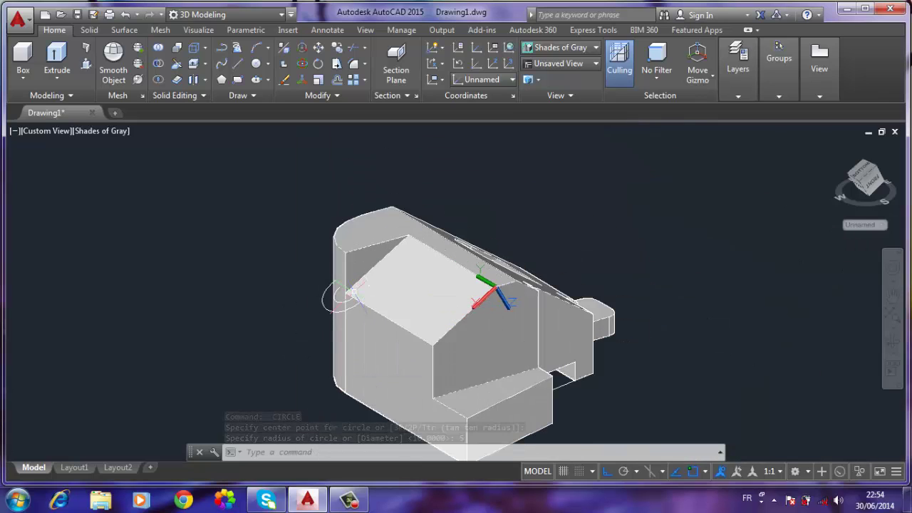
scroll(349, 290, "up", 3)
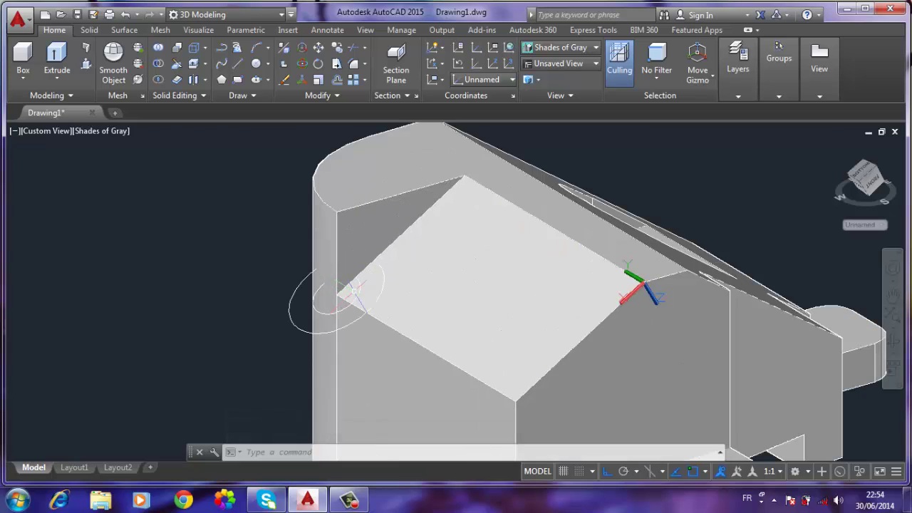
Move both concentric circles 20 units onto the sloped face with Ortho
left_click(318, 48)
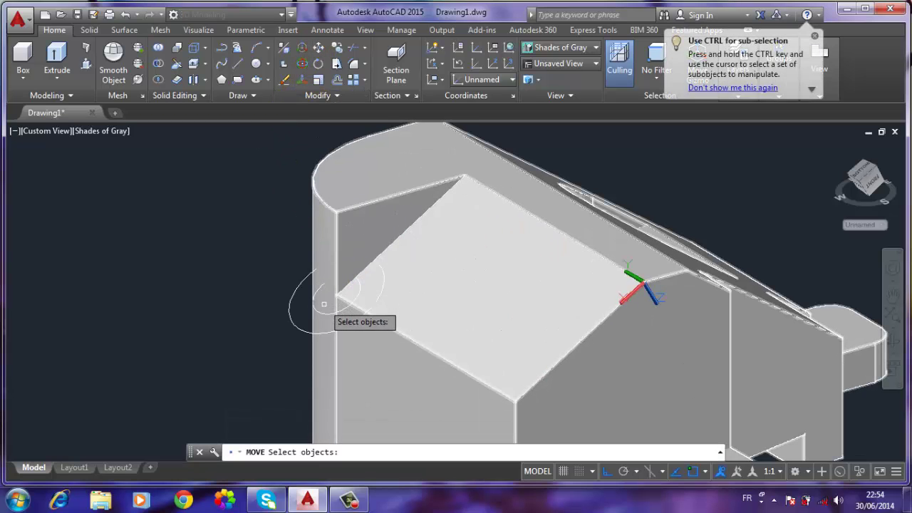
left_click(320, 311)
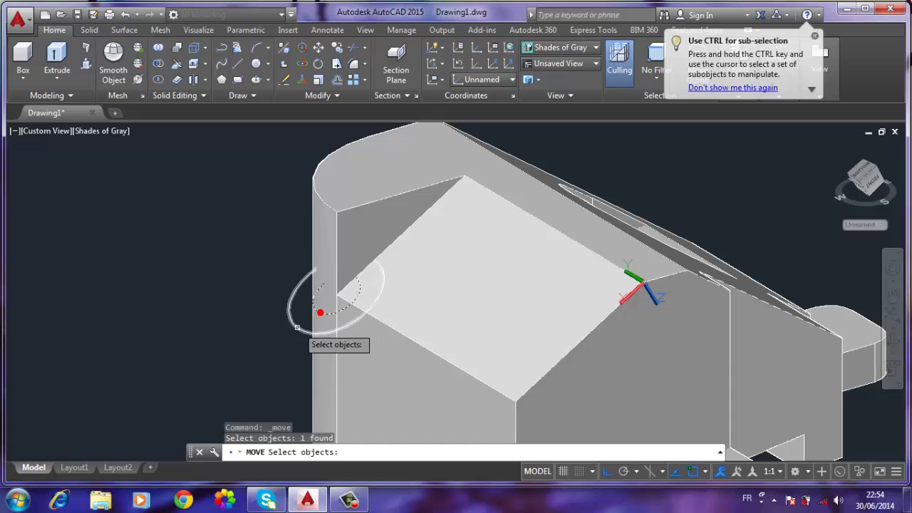
left_click(295, 328)
key("Return")
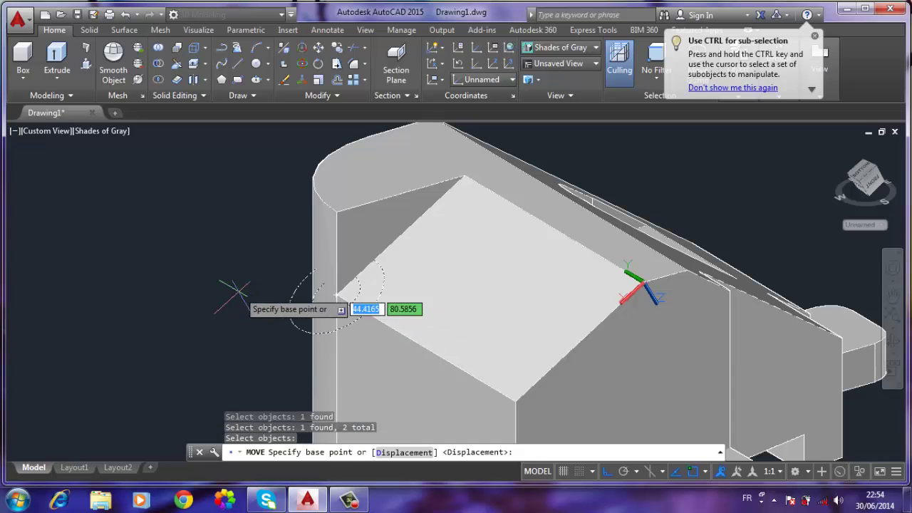
left_click(152, 259)
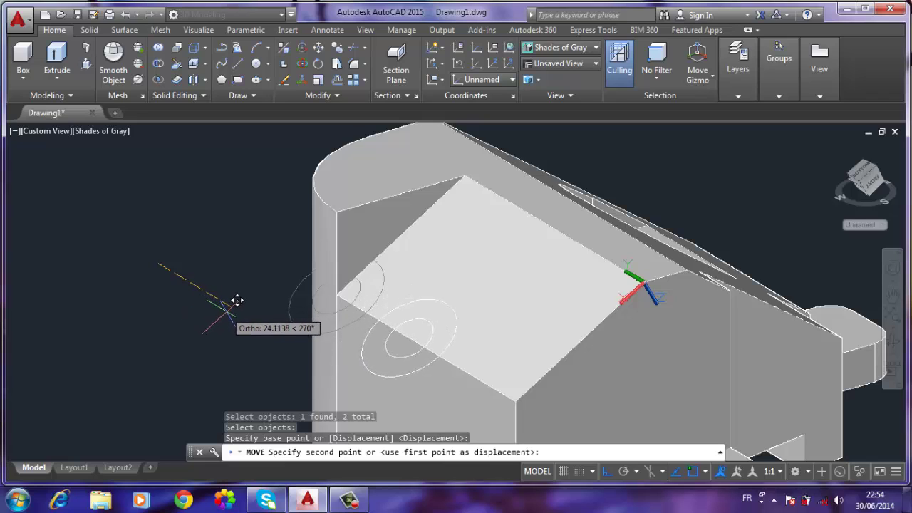
type("20")
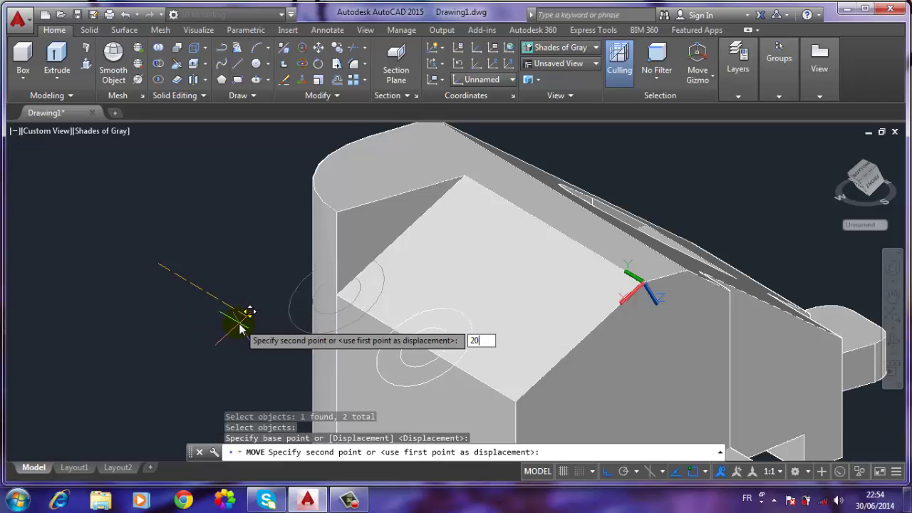
key("Return")
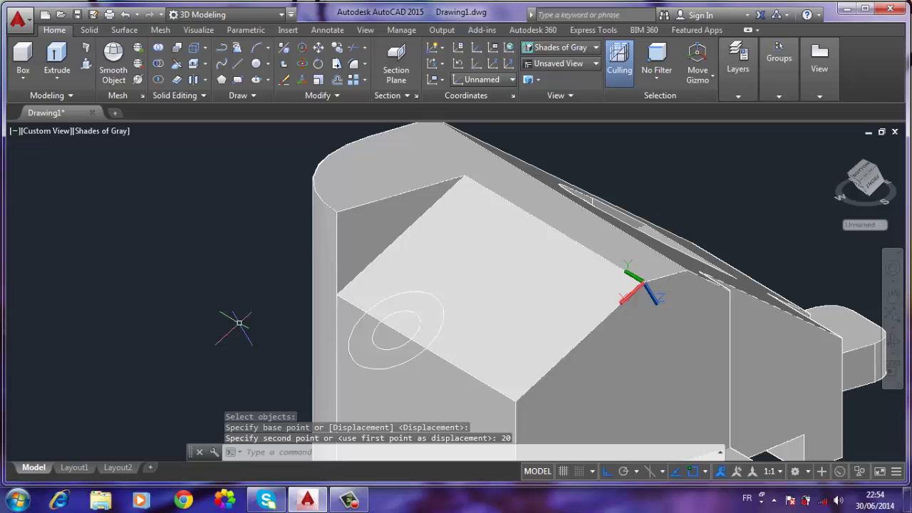
Try moving the circles 30 units up the face, then undo that trial move
type("m")
key("Return")
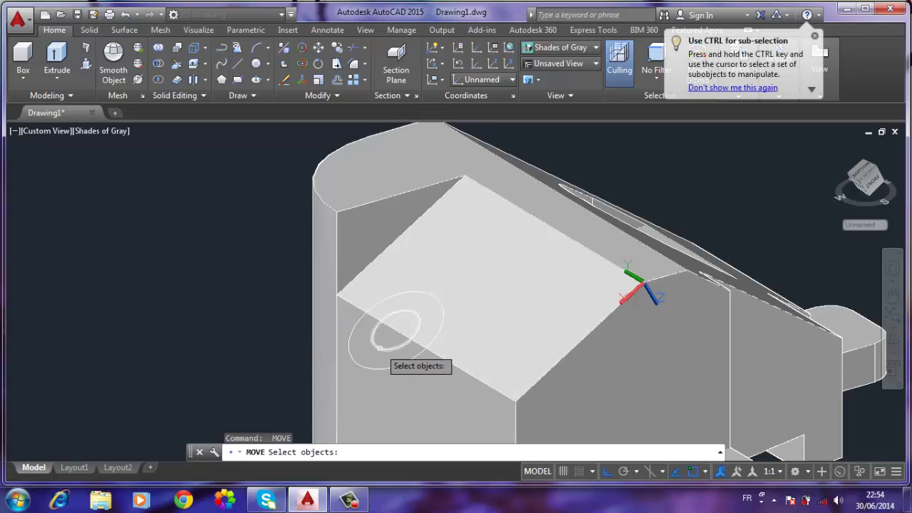
left_click(379, 348)
left_click(360, 364)
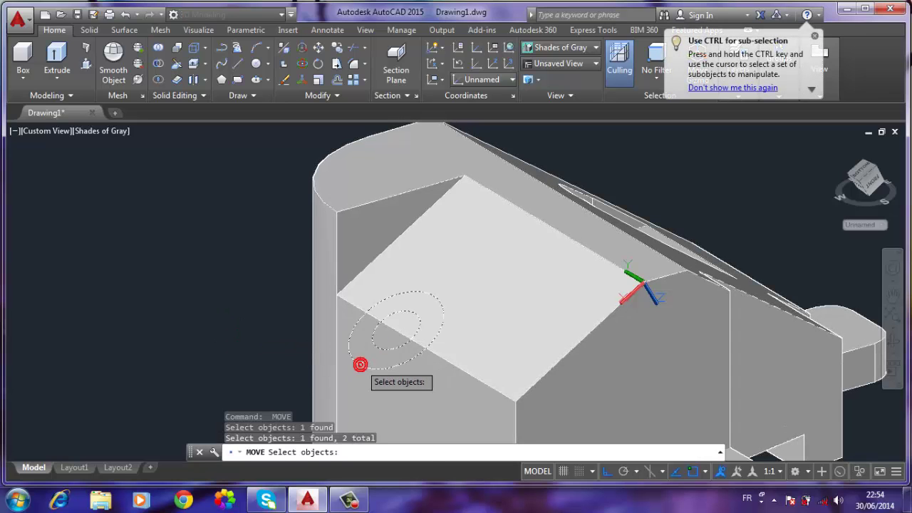
key("Return")
left_click(171, 288)
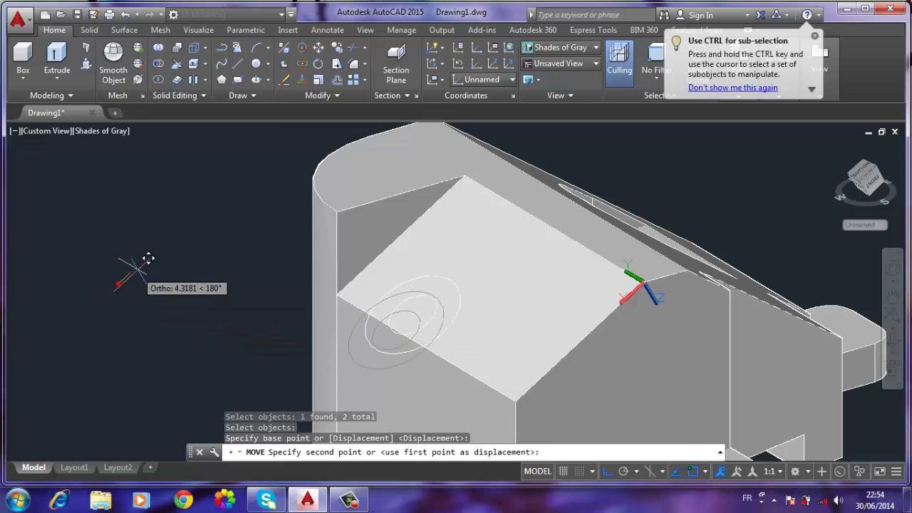
type("30")
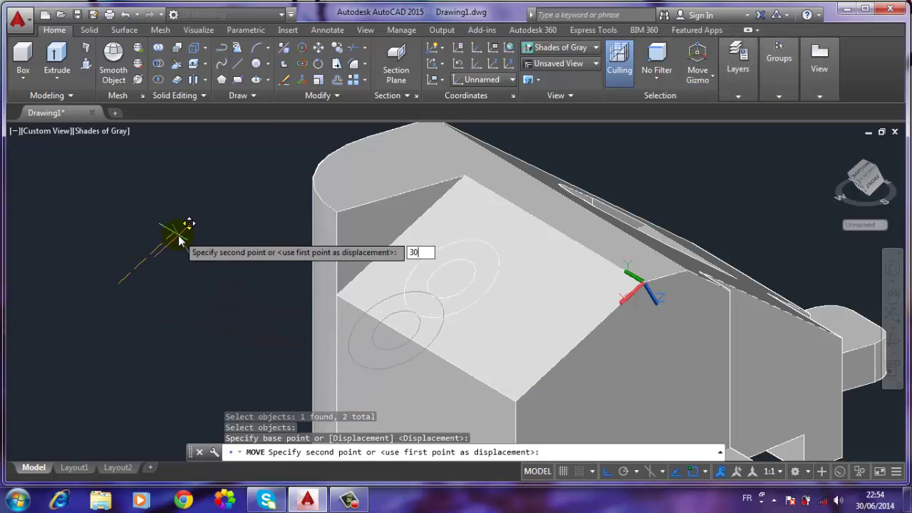
key("Return")
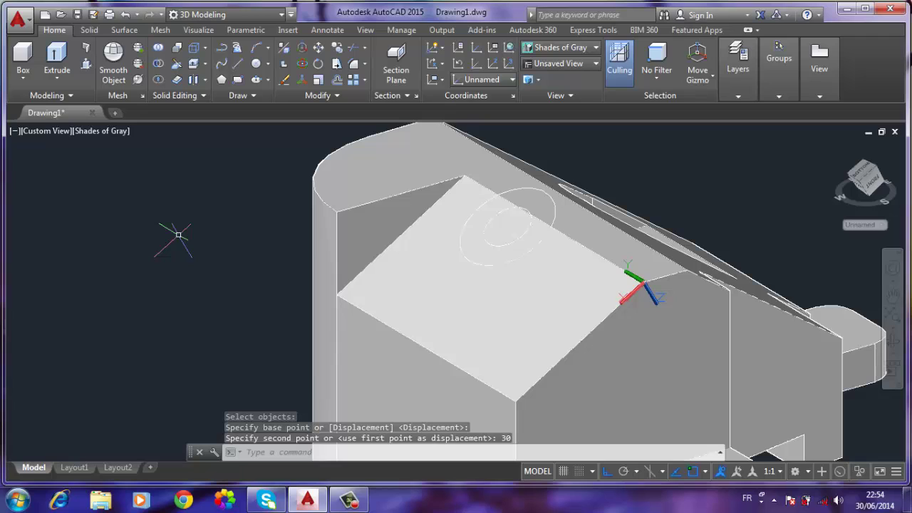
type("U")
key("Return")
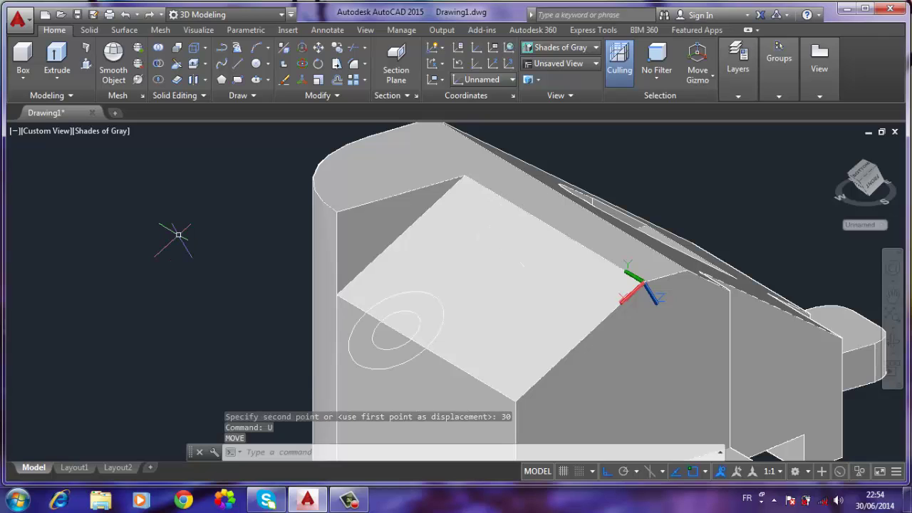
Move both circles 15 units sideways across the face and zoom to fit the part
left_click(318, 50)
left_click(375, 343)
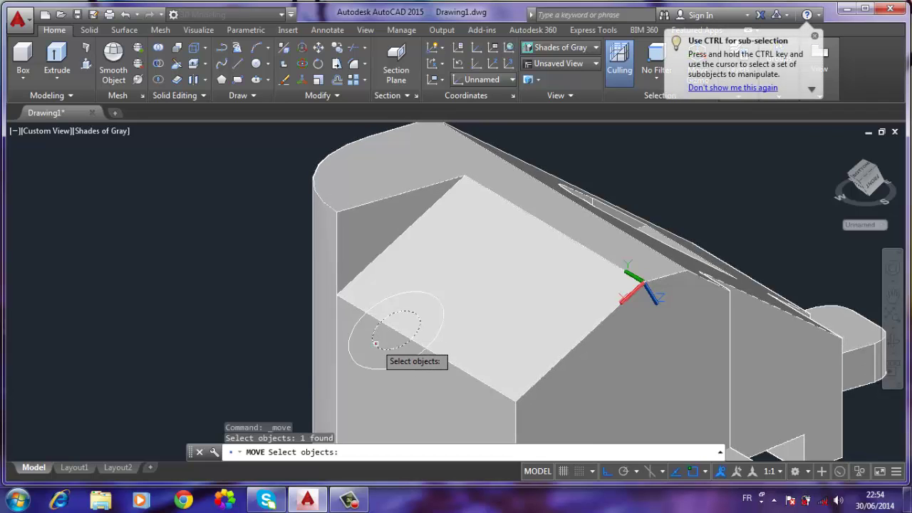
left_click(361, 366)
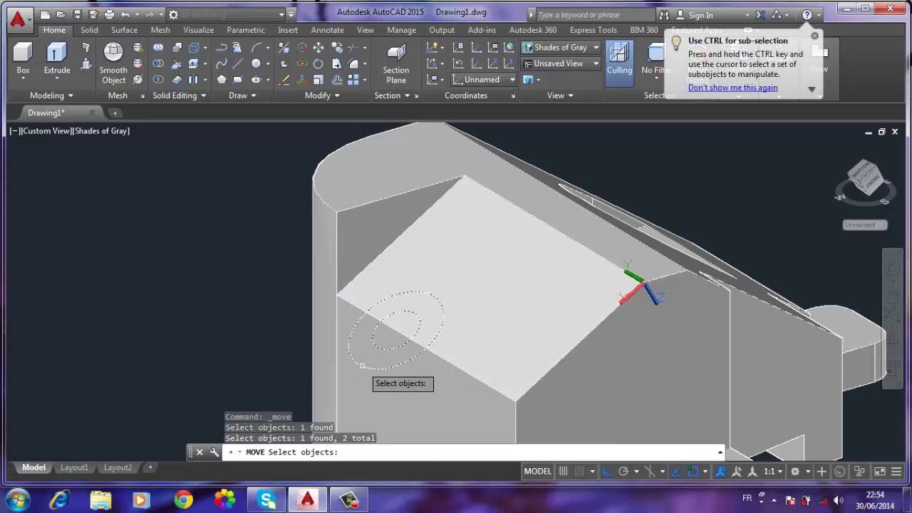
key("Return")
left_click(153, 243)
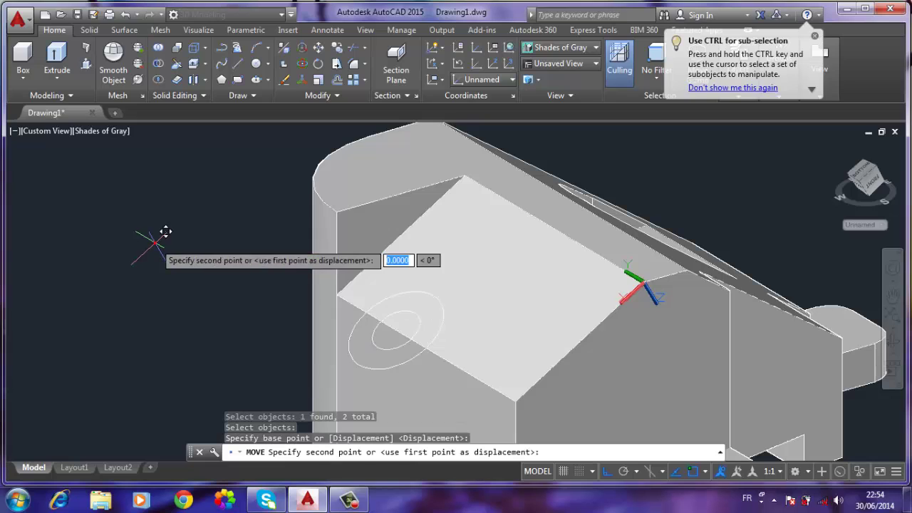
left_click(212, 216)
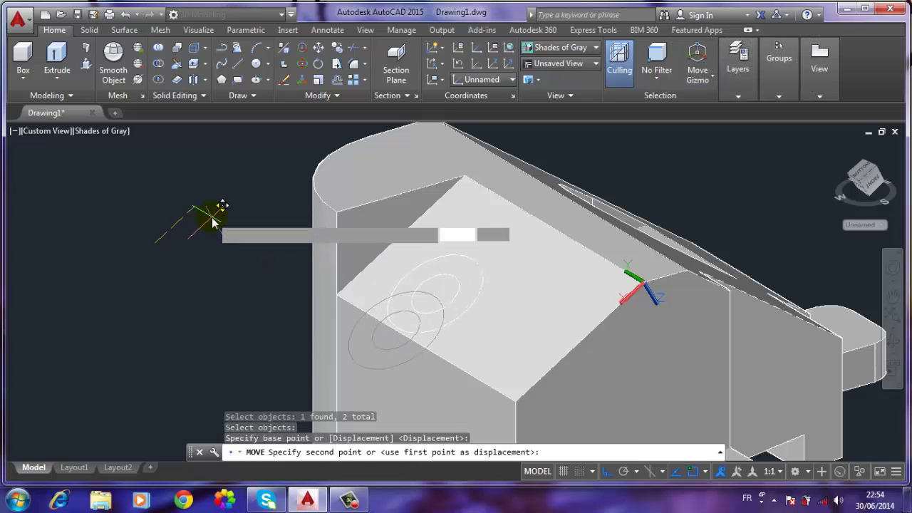
type("15")
key("Return")
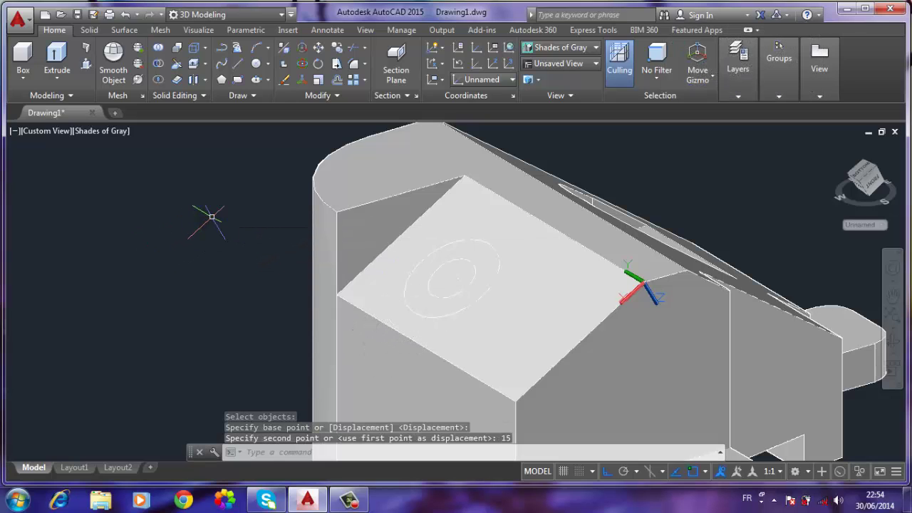
scroll(349, 287, "down", 4)
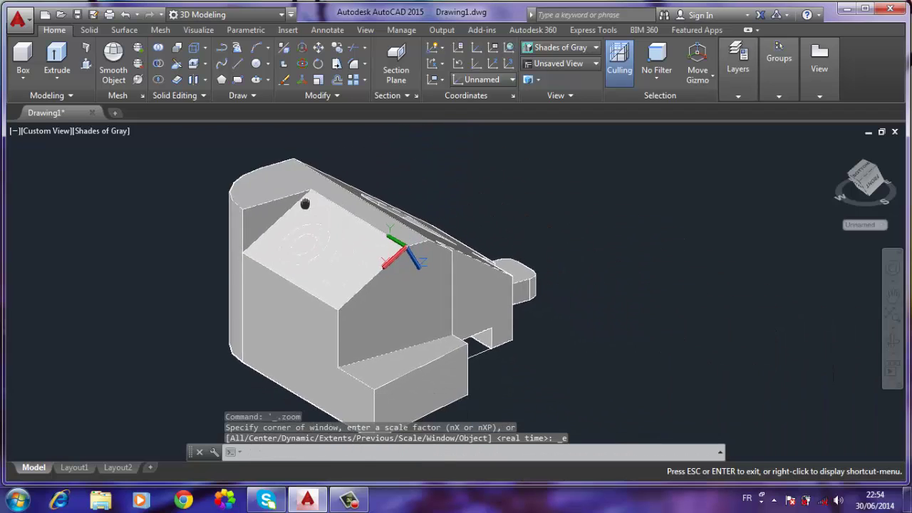
middle_click_drag(306, 204, 354, 241)
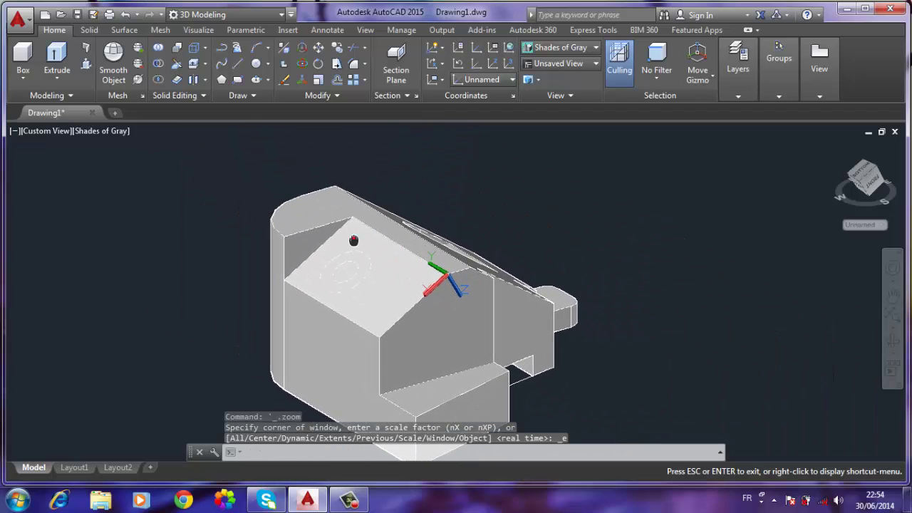
key("Escape")
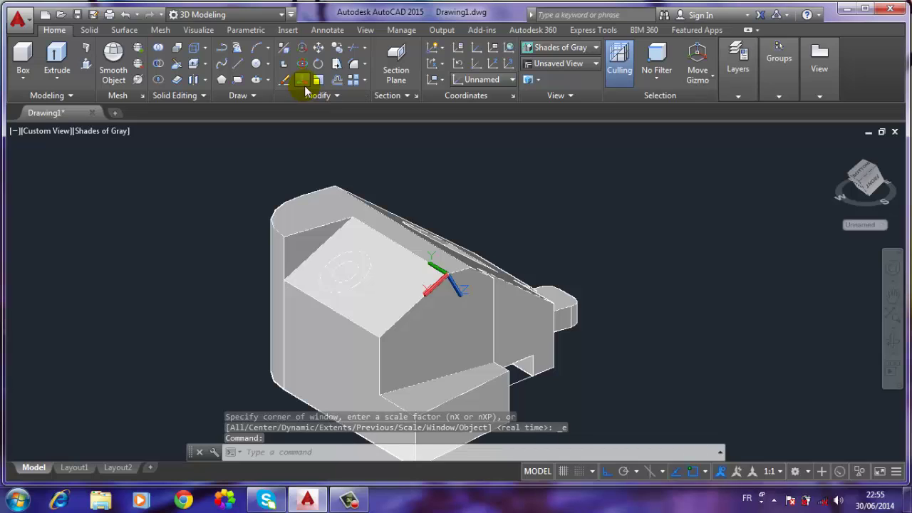
Press-pull the circular region on the sloped face into the solid
left_click(87, 64)
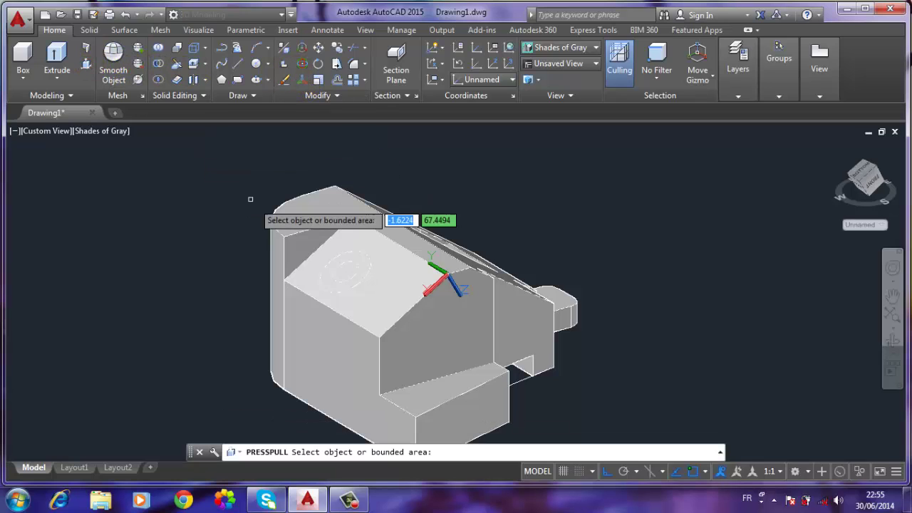
left_click(346, 269)
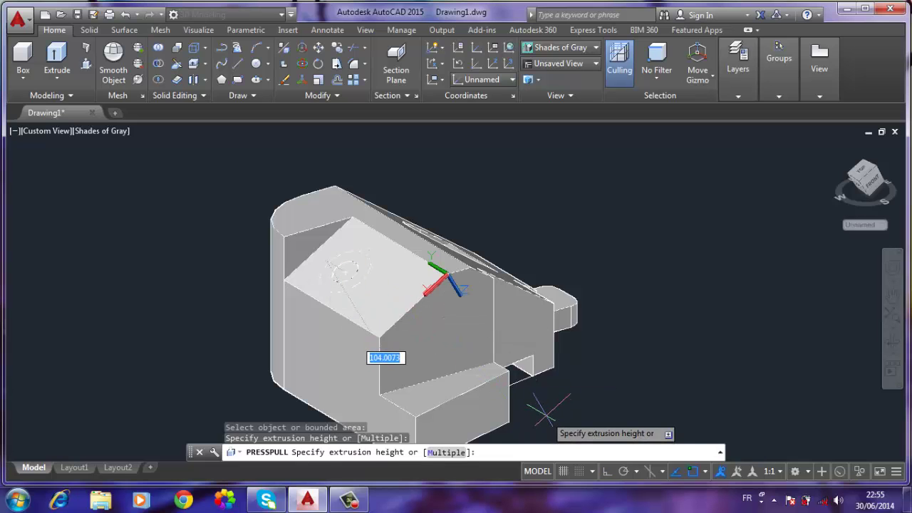
middle_click_drag(543, 410, 504, 349, "shift")
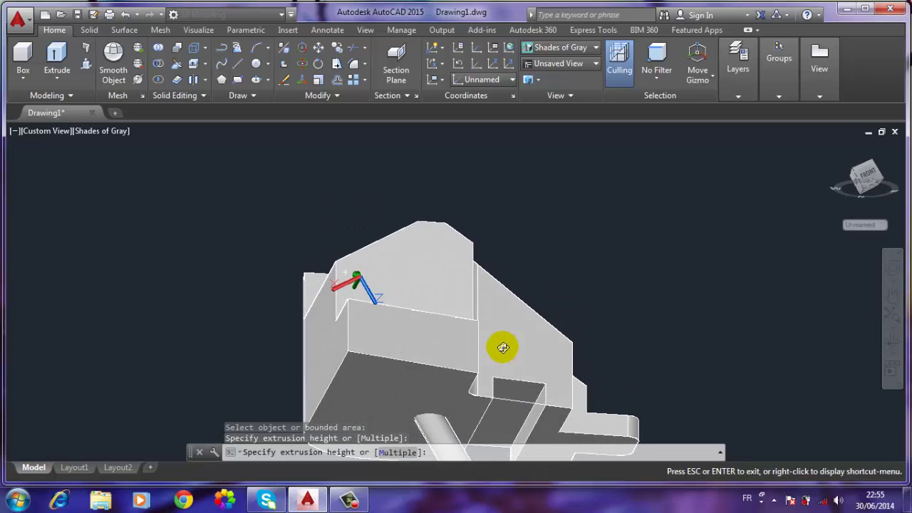
scroll(487, 308, "down", 3)
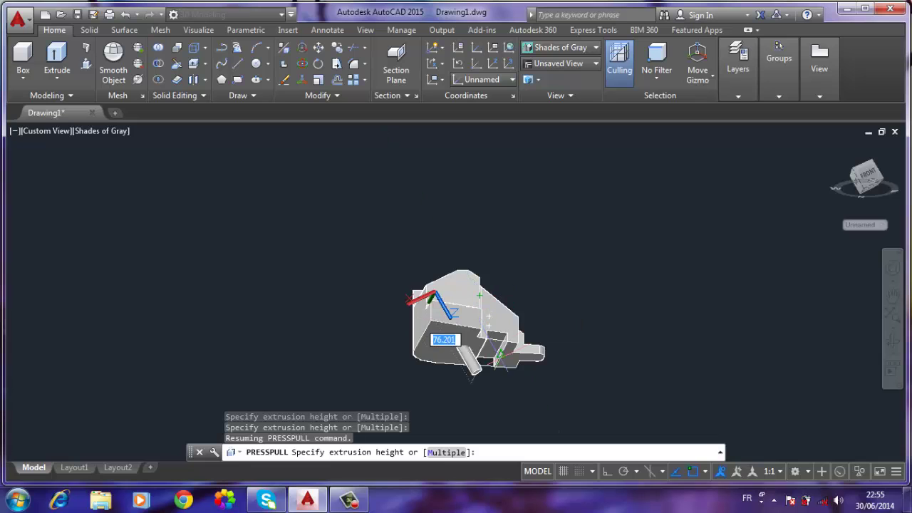
left_click(515, 390)
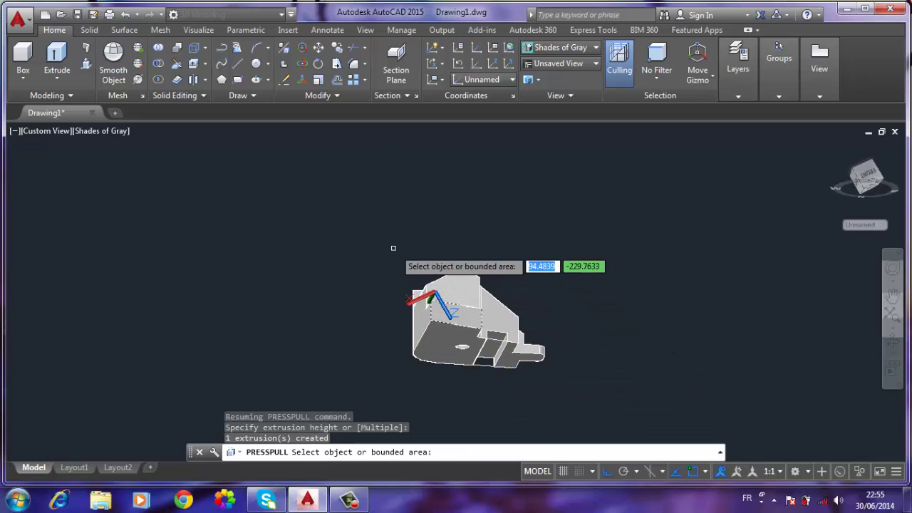
Recess the circle on the sloped face 10 units deep to form the stepped hole
mouse_move(393, 249)
middle_mouse_down("shift")
mouse_move(419, 292)
mouse_move(438, 294)
middle_mouse_up("shift")
scroll(438, 294, "up", 3)
scroll(441, 290, "up", 2)
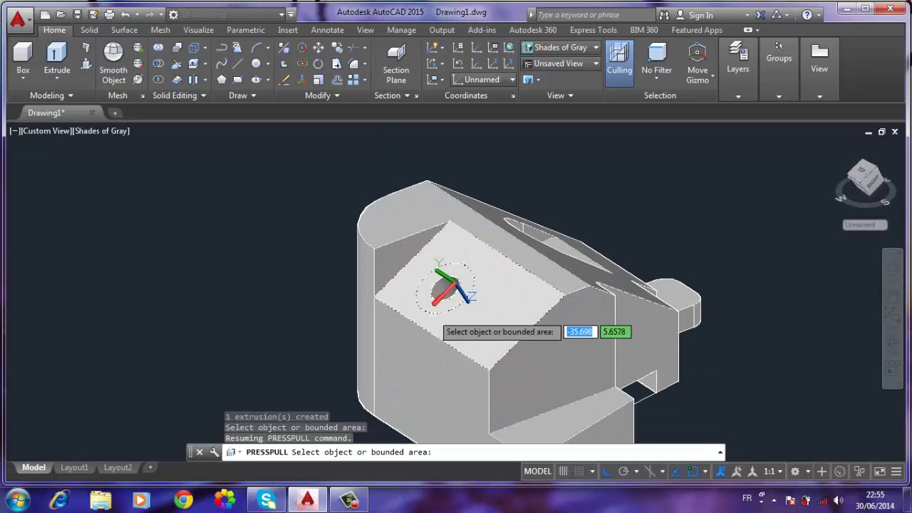
left_click(443, 288)
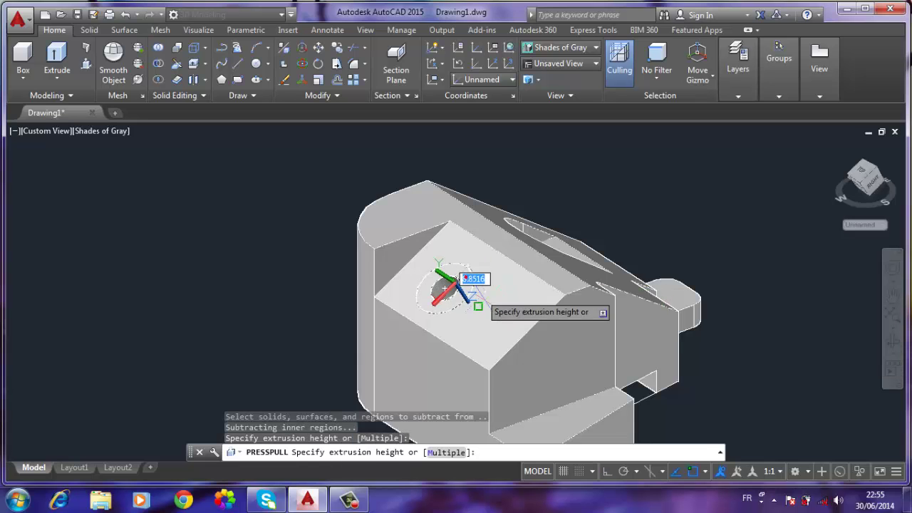
middle_click_drag(541, 370, 577, 363, "shift")
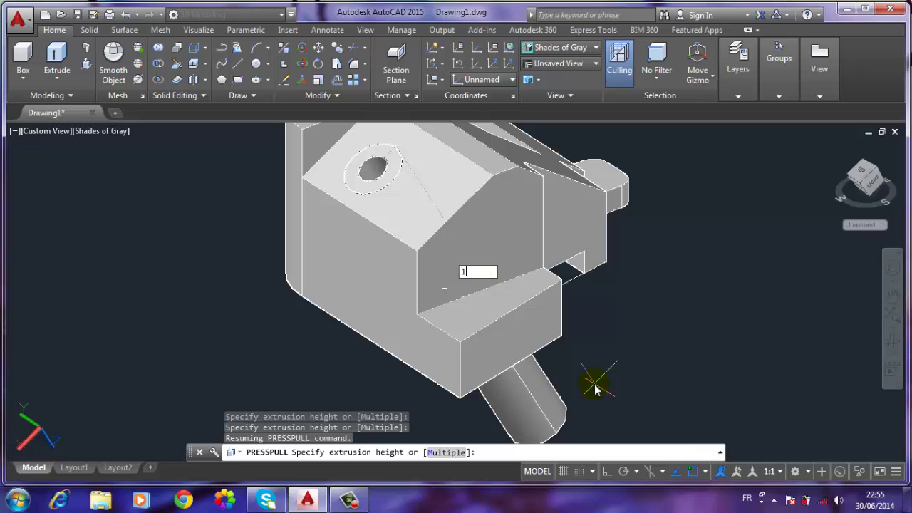
type("0")
key("Return")
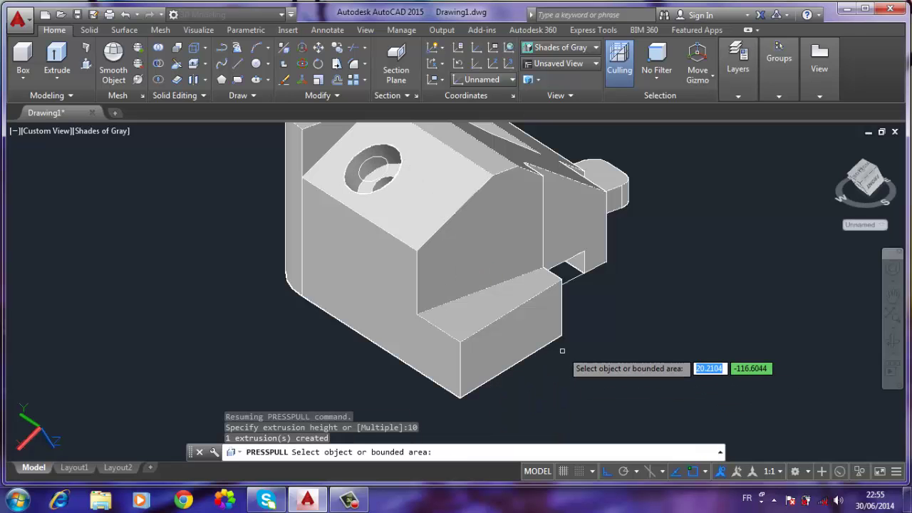
key("Return")
middle_click_drag(430, 268, 444, 326, "shift")
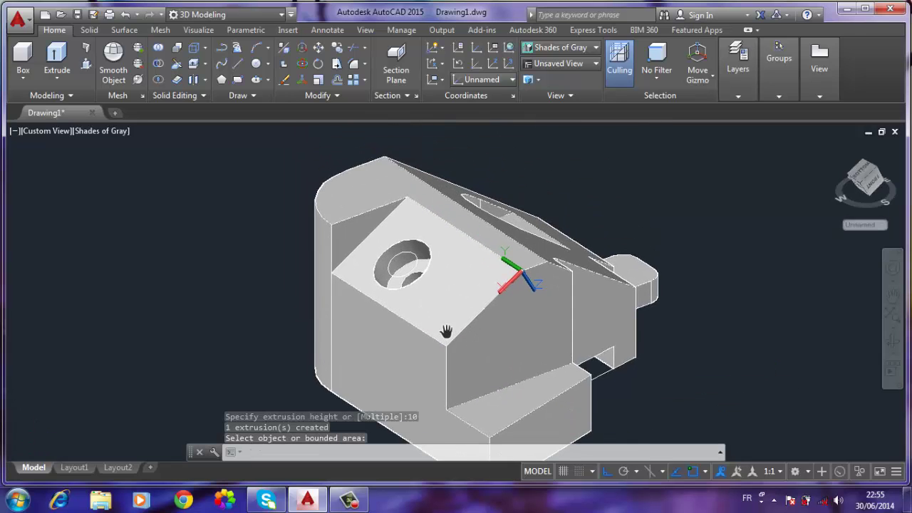
left_click(415, 259)
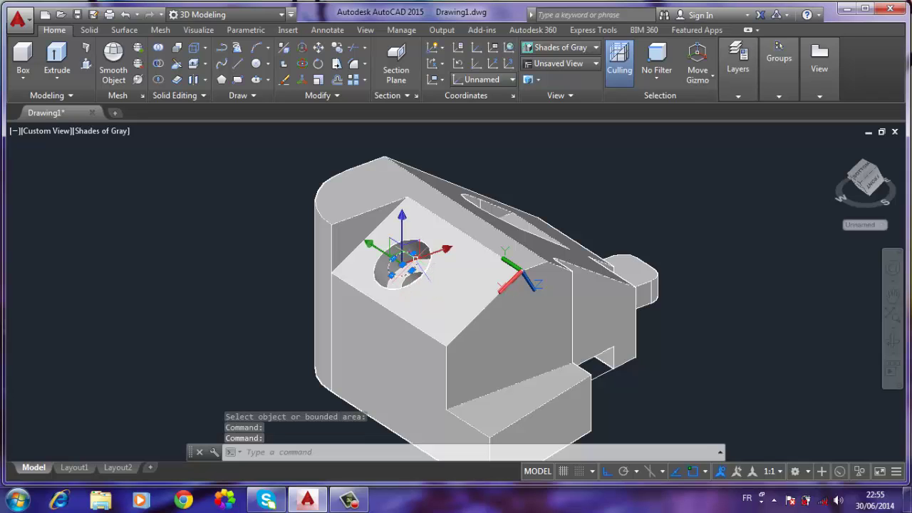
Delete the leftover cylinder from the hole and reset the UCS to World
key("Delete")
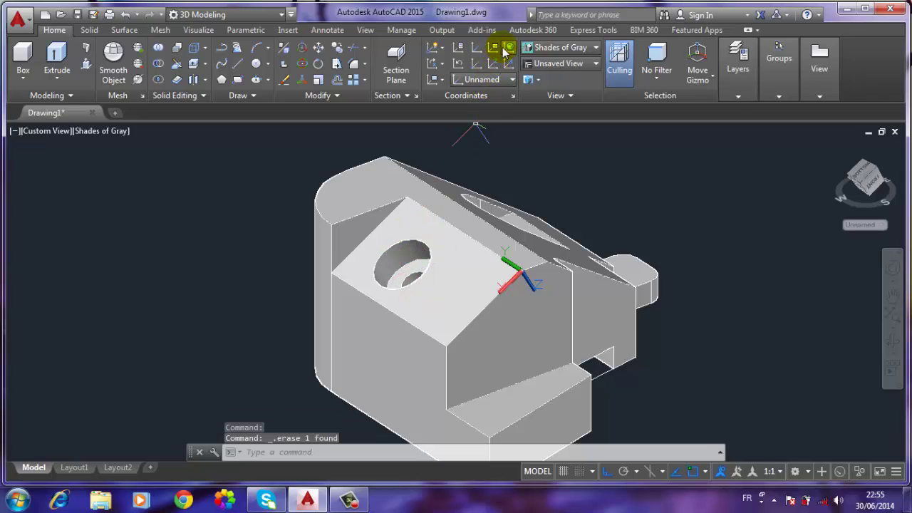
left_click(509, 48)
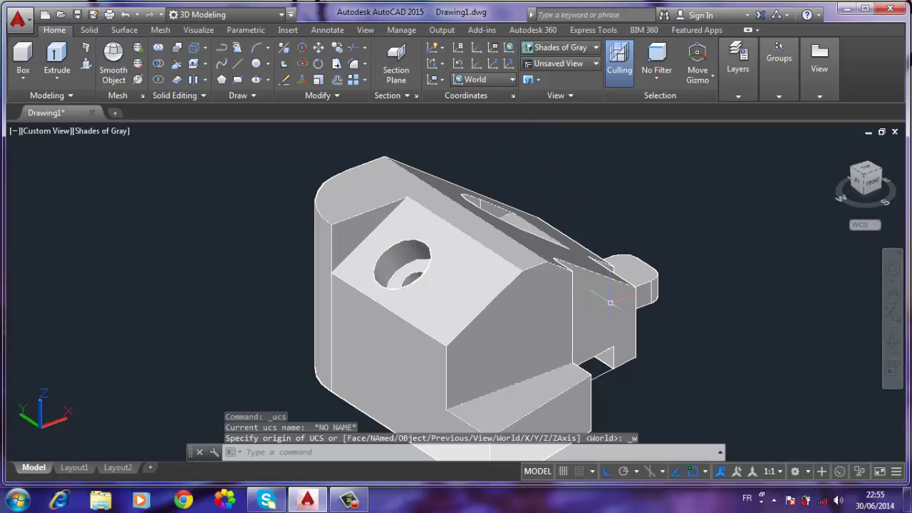
middle_click_drag(618, 340, 535, 353, "shift")
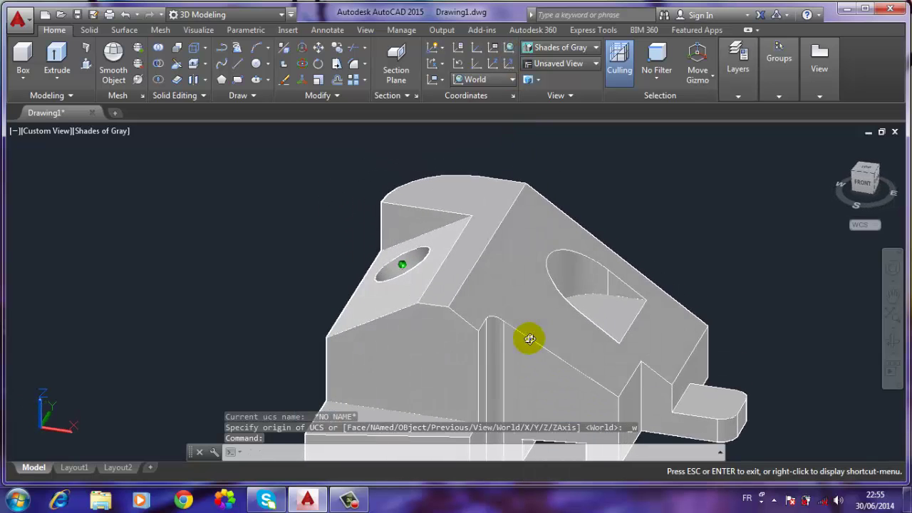
middle_click(535, 353)
middle_click(535, 353)
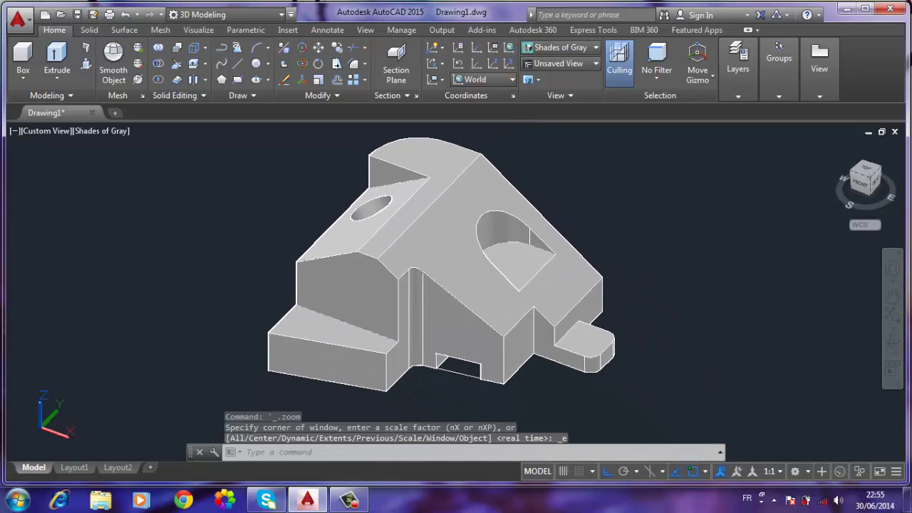
scroll(525, 167, "up", 5)
scroll(463, 259, "up", 2)
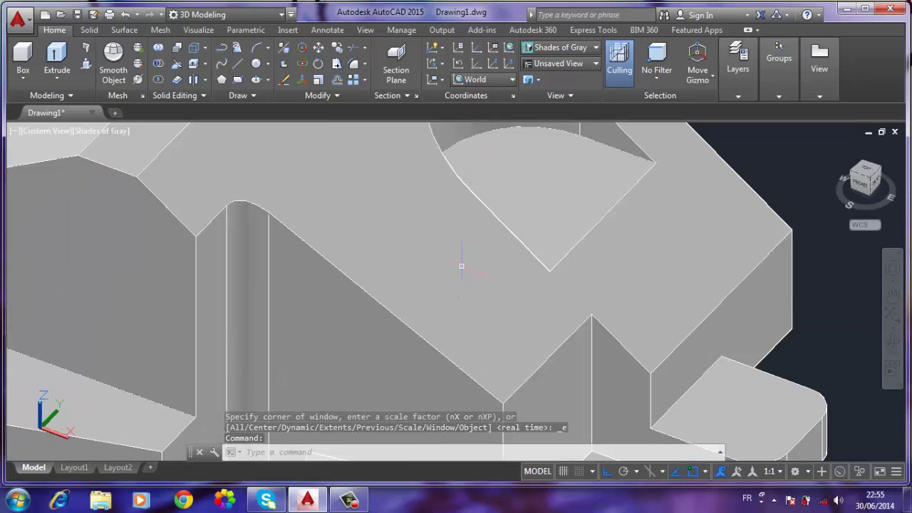
scroll(443, 321, "up", 2)
Start a circle centred on the floor of the sloped cutout
left_click(377, 124)
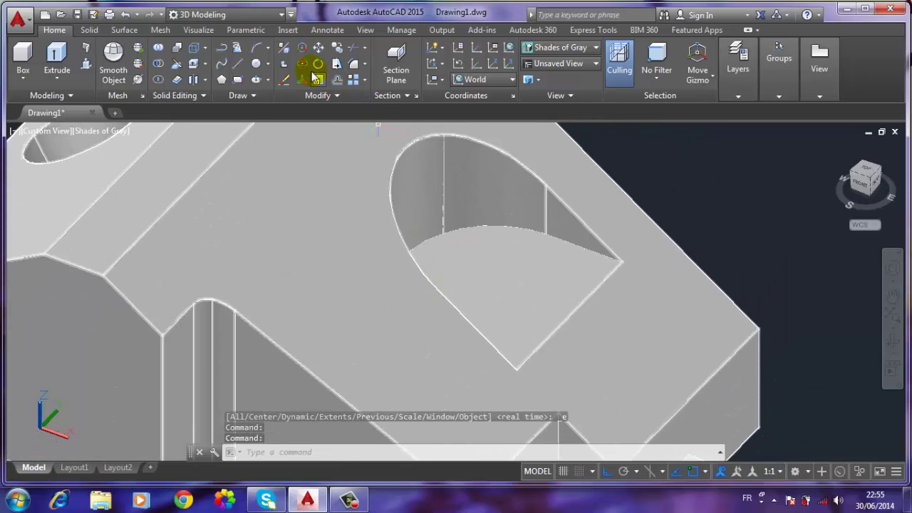
left_click(257, 64)
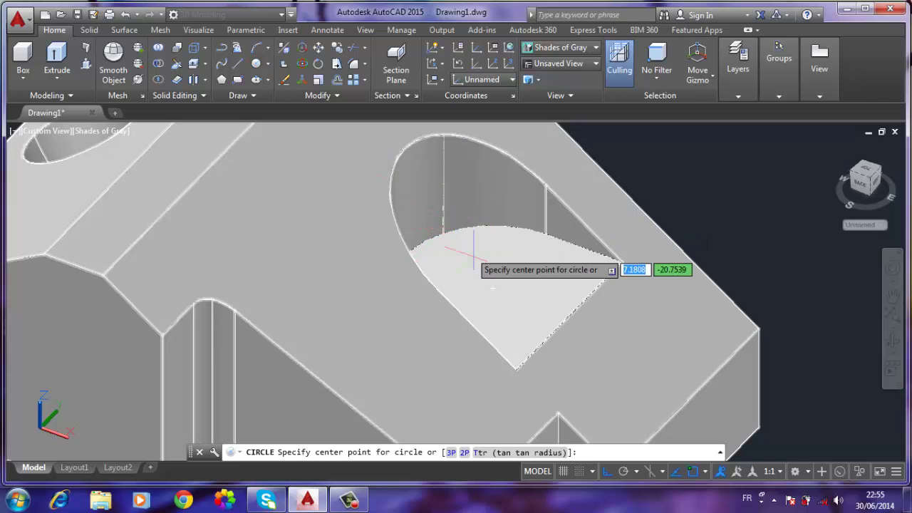
left_click(494, 288)
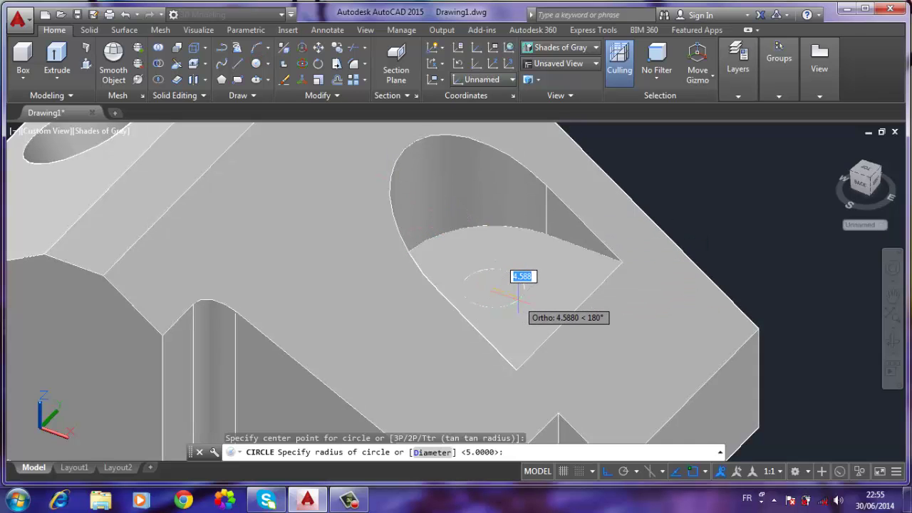
Complete the radius-5 cutout circle and draw a radius-5 circle at the lug's rounded end
type("5")
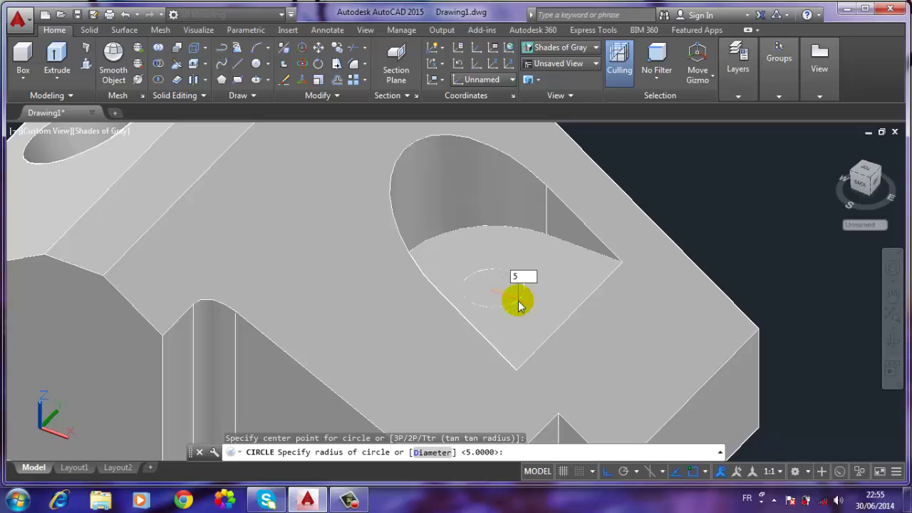
left_click(518, 304)
scroll(501, 242, "down", 5)
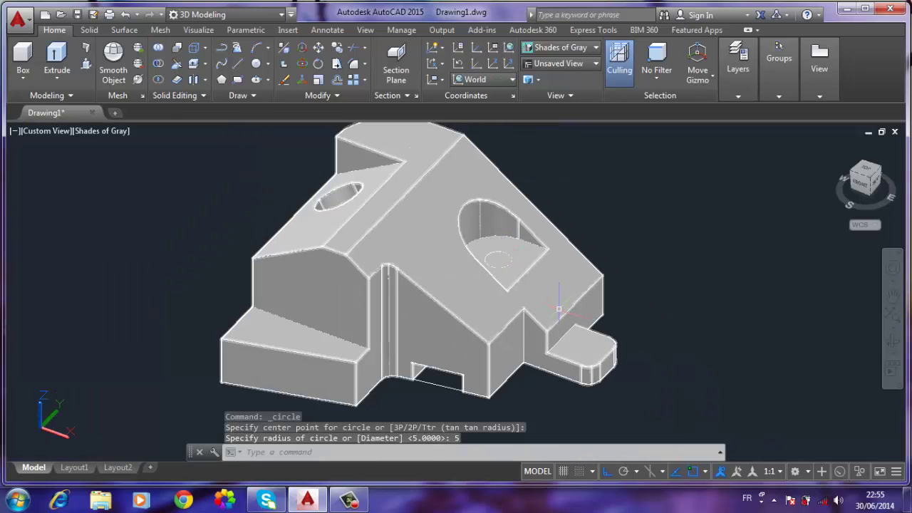
key("Return")
scroll(605, 356, "up", 5)
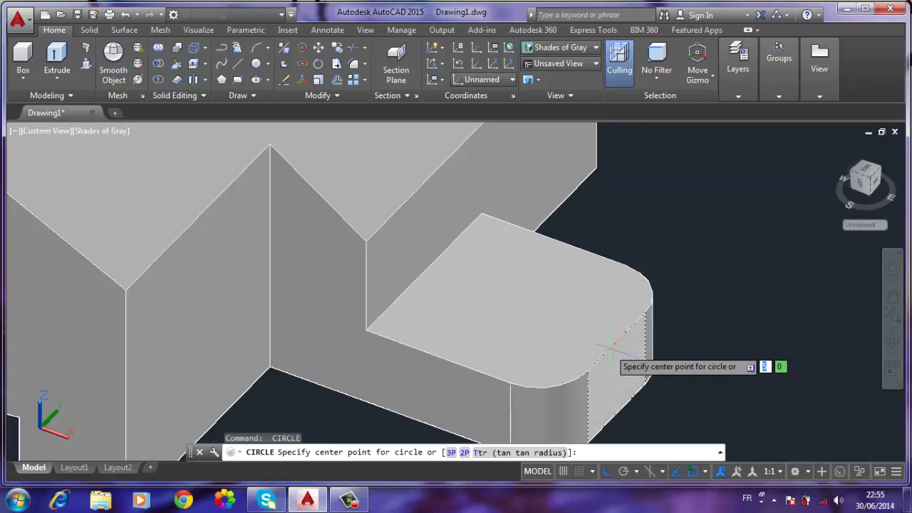
left_click(616, 343)
type("5")
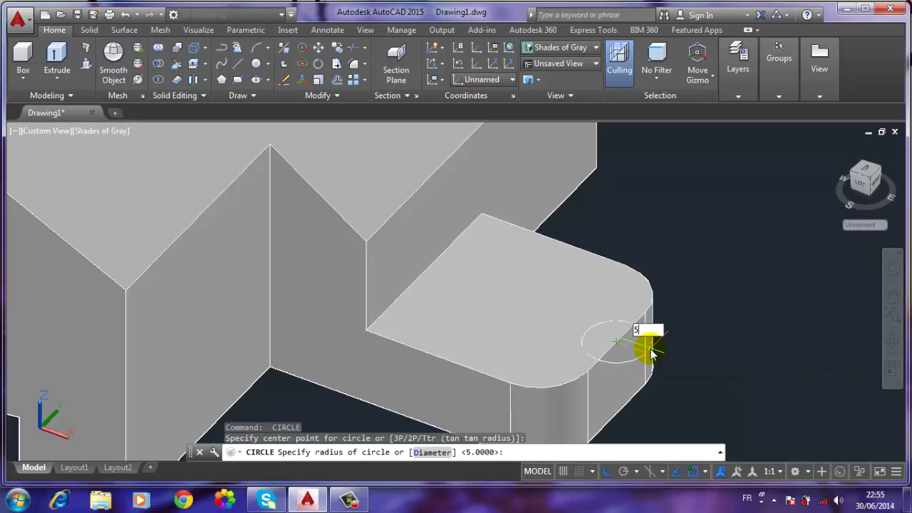
key("Return")
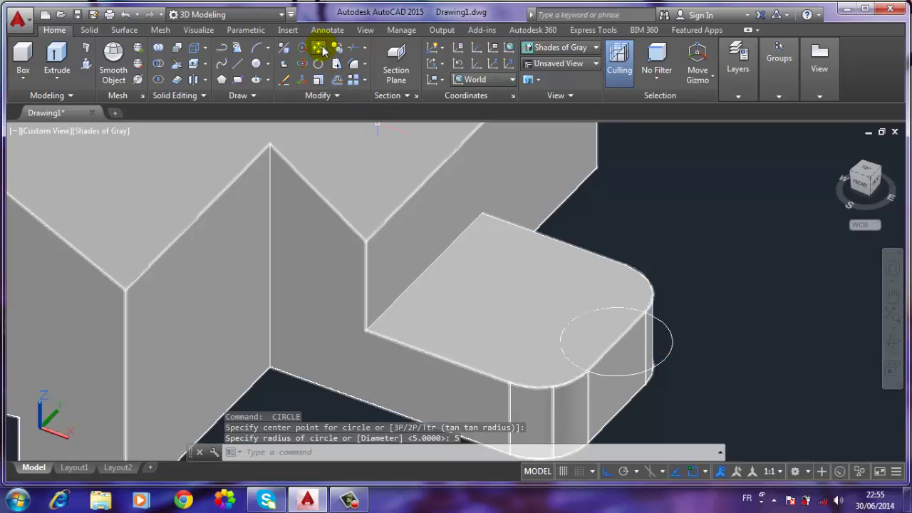
Move the lug circle 10 units inward toward the part
type("m")
key("Return")
left_click(654, 367)
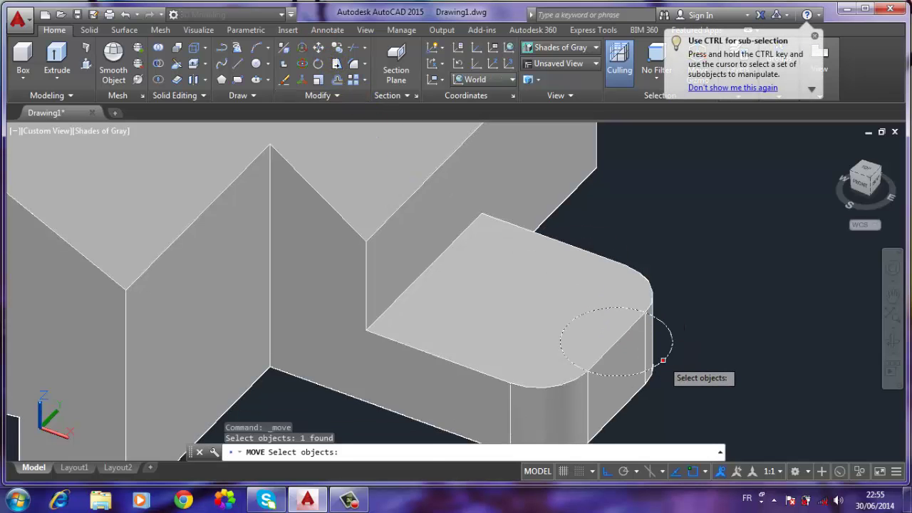
key("Return")
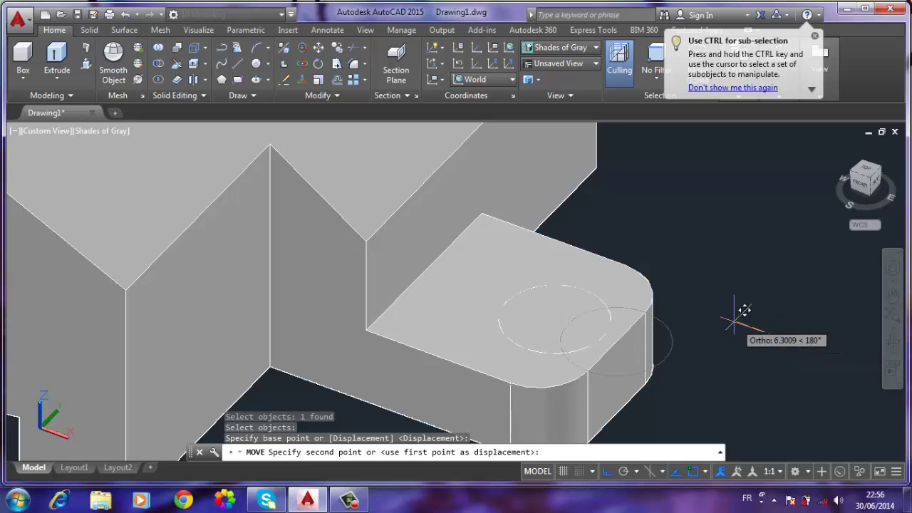
type("10")
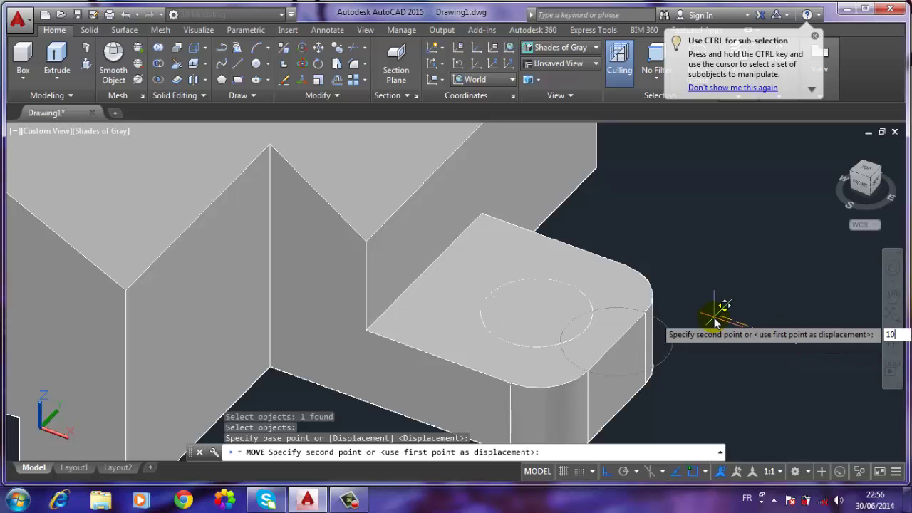
key("Return")
scroll(708, 315, "down", 3)
scroll(588, 271, "down", 2)
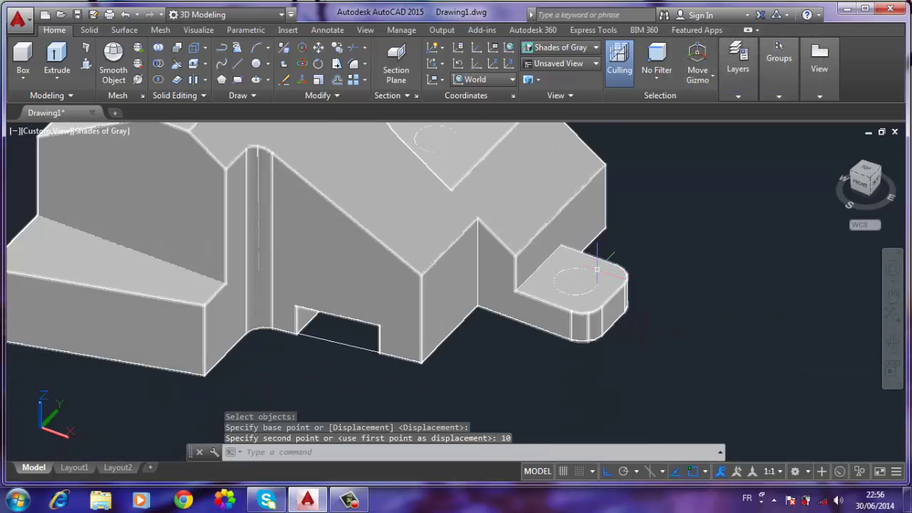
scroll(589, 271, "up", 2)
middle_click_drag(589, 271, 577, 357)
key("Escape")
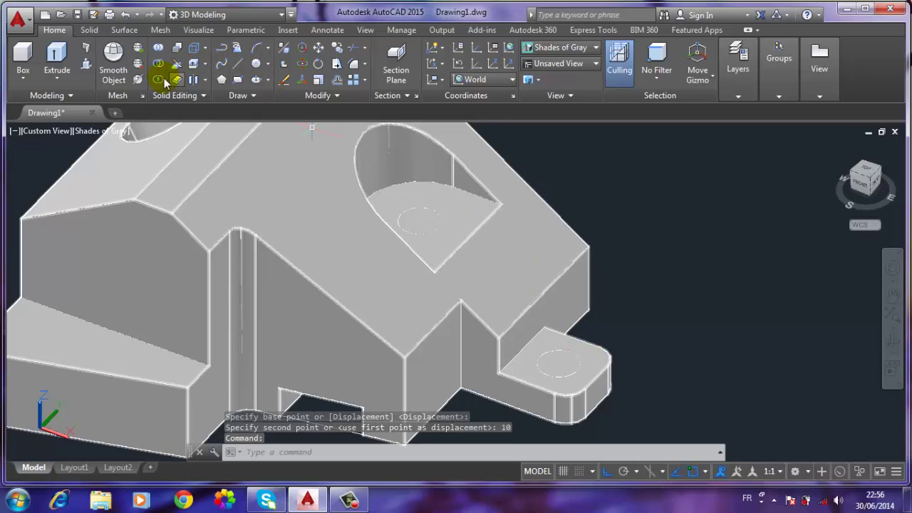
Press-pull the radius-5 circles in the cutout floor and on the end lug through the solid
left_click(86, 65)
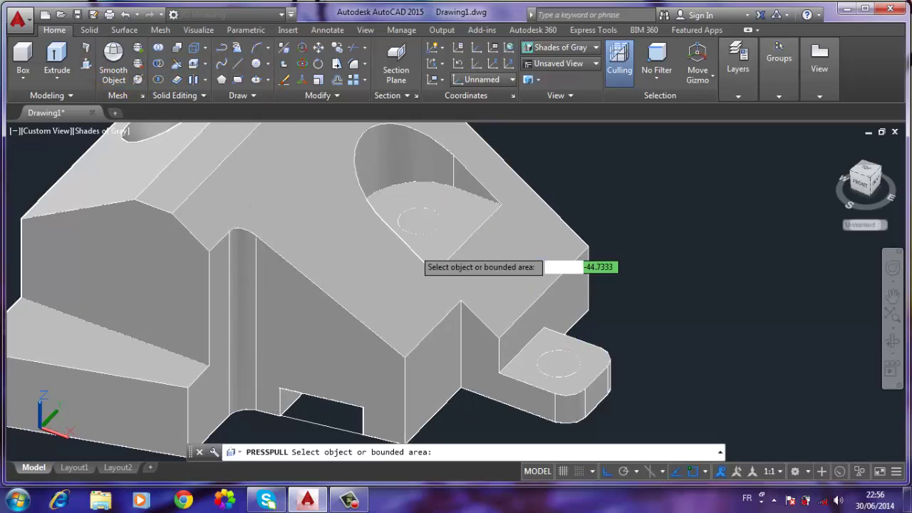
left_click(429, 215)
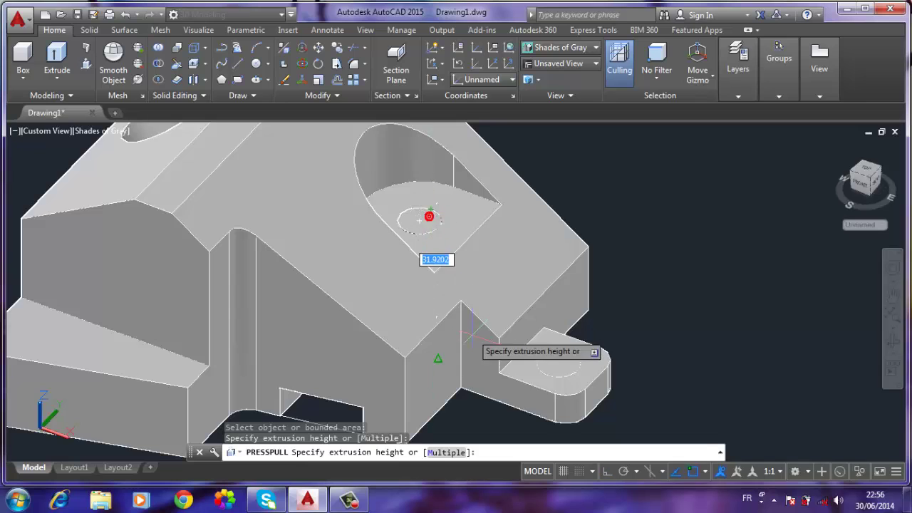
mouse_move(489, 360)
middle_mouse_down()
mouse_move(468, 261)
mouse_move(430, 209)
middle_mouse_up()
left_click(522, 370)
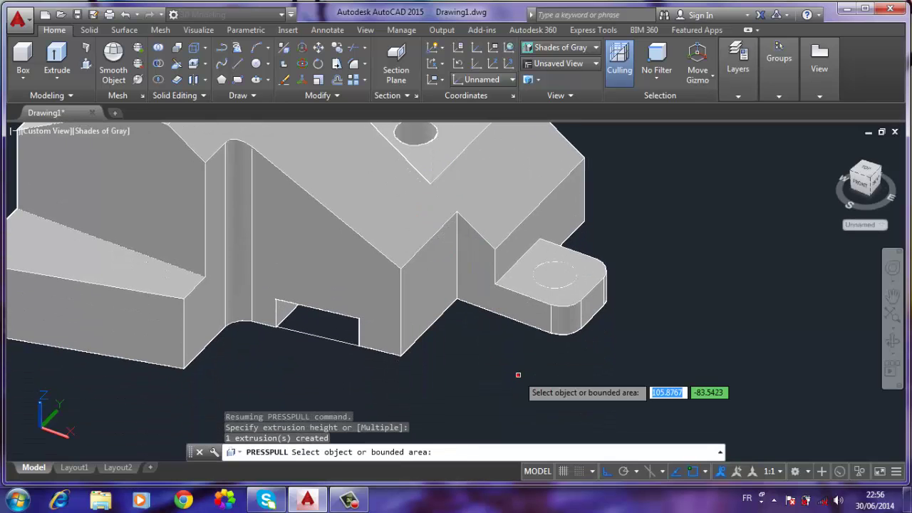
left_click(557, 274)
left_click(581, 363)
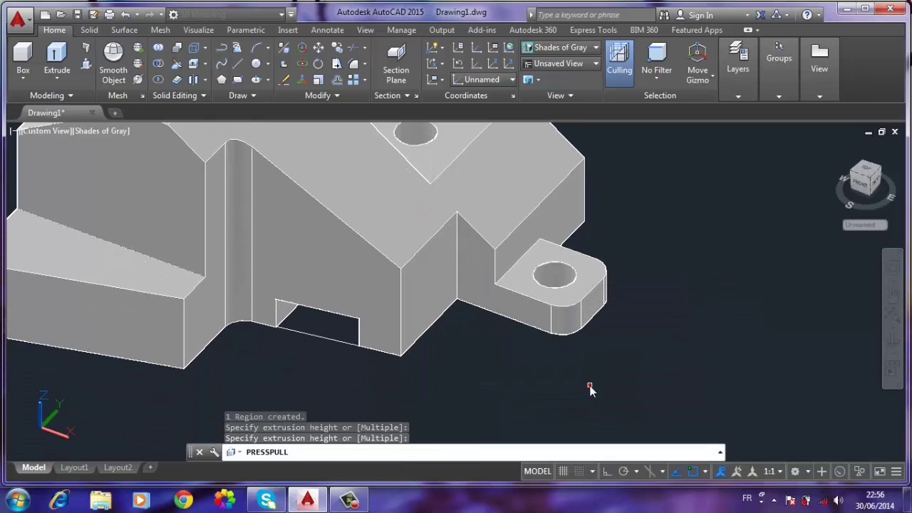
mouse_move(258, 276)
middle_mouse_down()
mouse_move(339, 300)
mouse_move(613, 306)
mouse_move(584, 320)
middle_mouse_up()
key("Return")
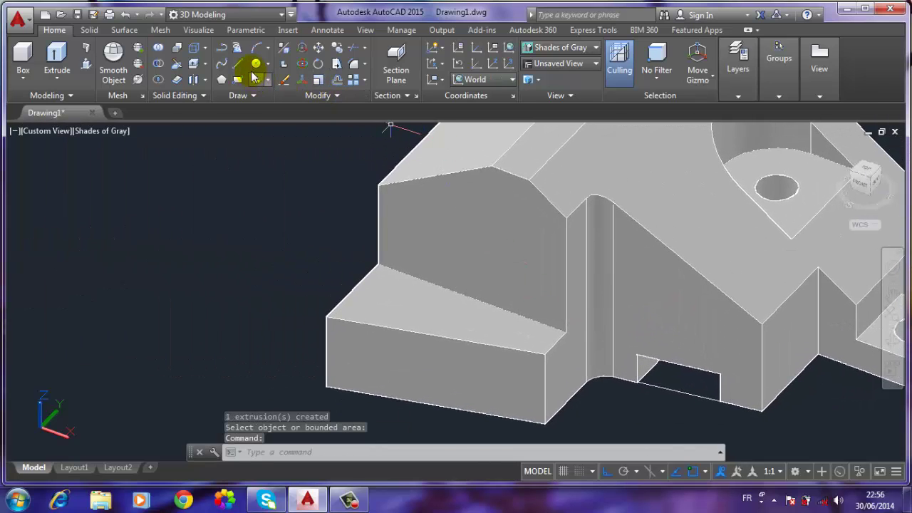
Draw concentric circles of radius 3 and 6 centred on the ledge corner
left_click(255, 64)
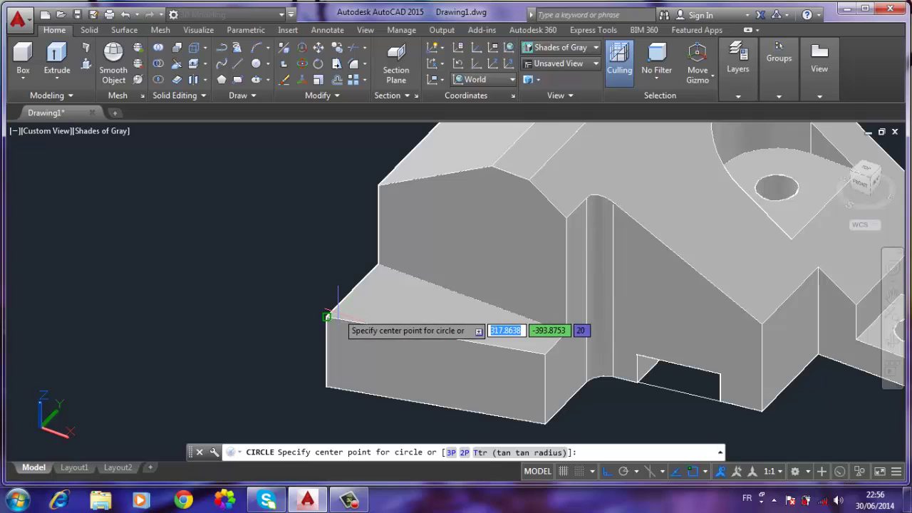
scroll(328, 314, "up", 5)
left_click(315, 320)
type("3")
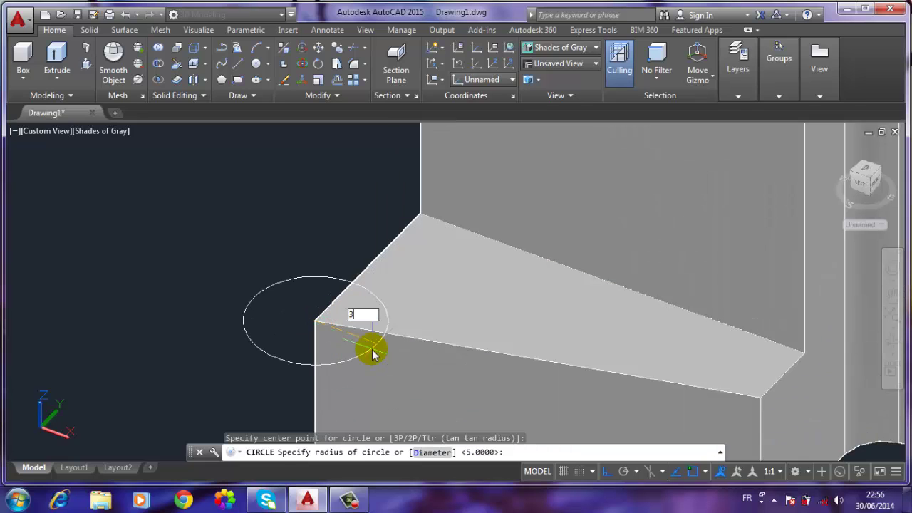
key("Return")
key("Return")
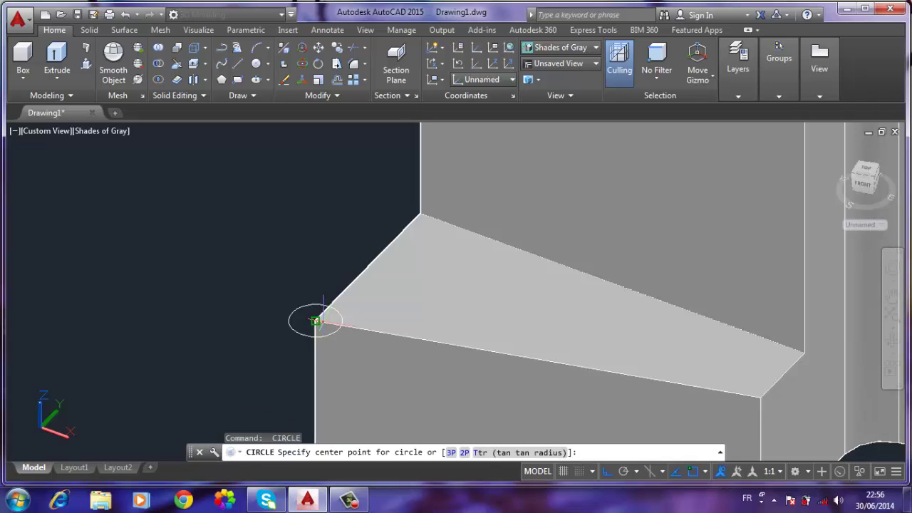
left_click(316, 320)
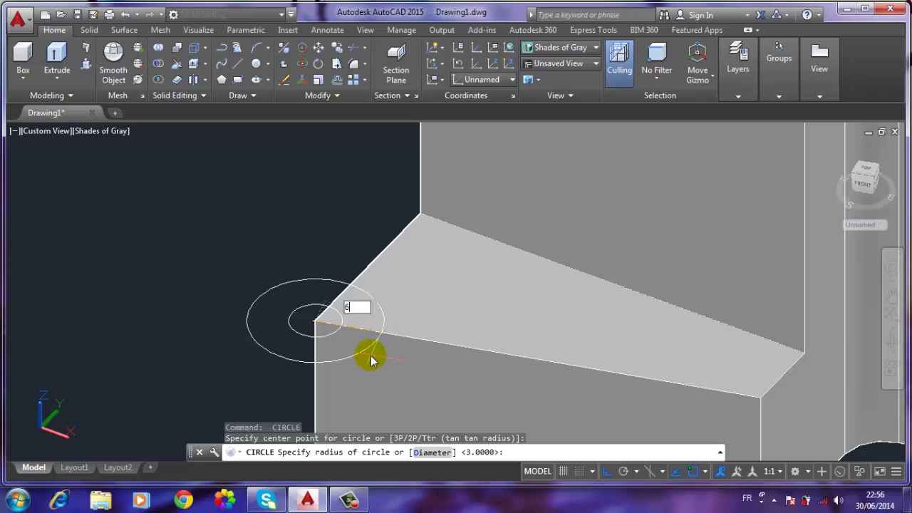
key("Return")
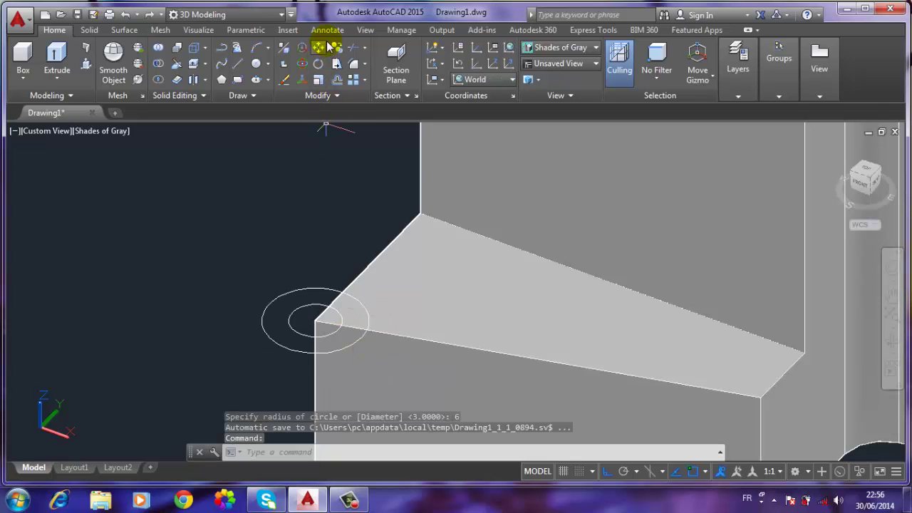
Move both circles 15 units along the first ledge edge
left_click(319, 47)
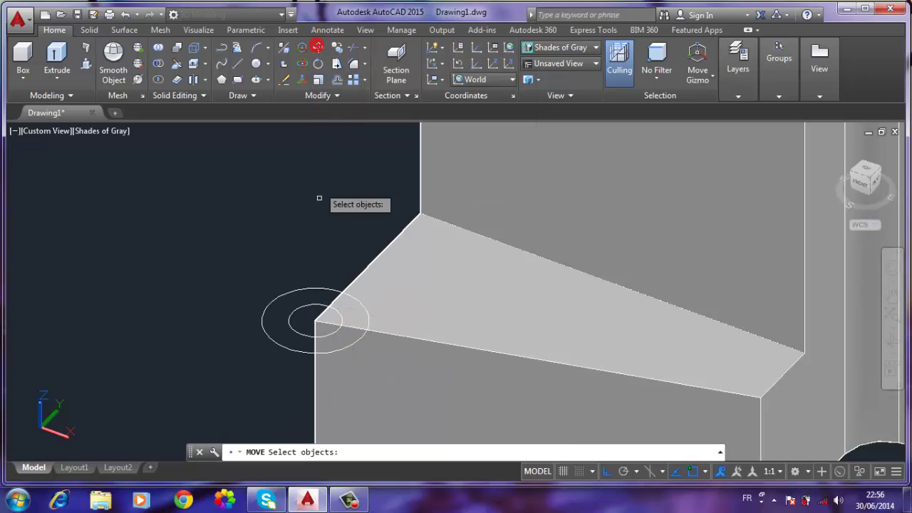
left_click(299, 290)
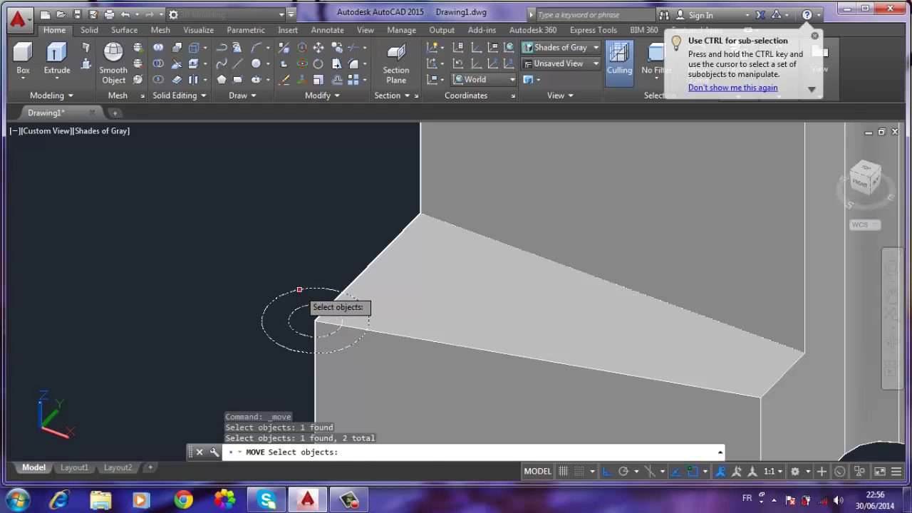
key("Return")
left_click(194, 299)
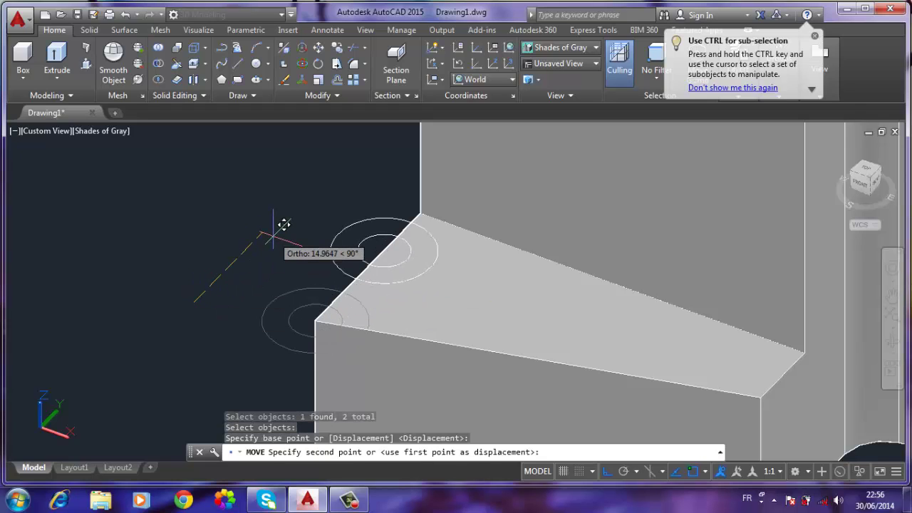
type("15")
key("Return")
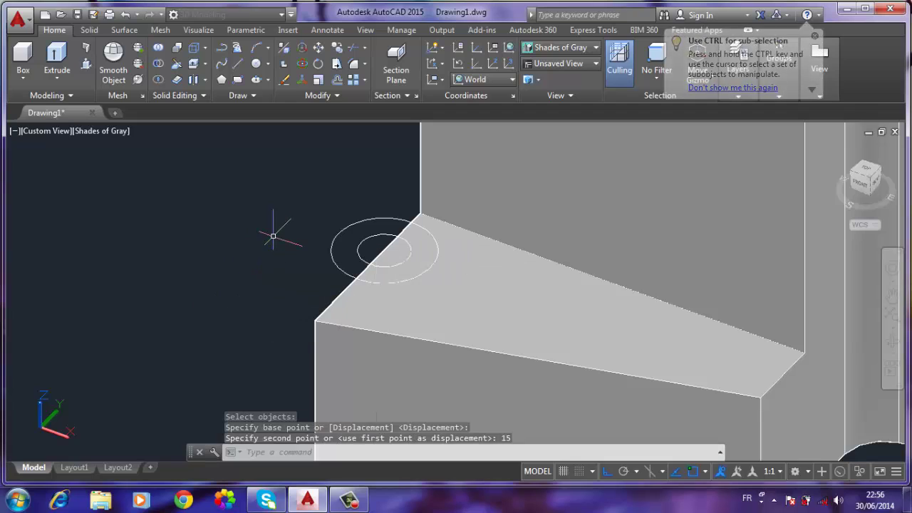
Move both circles another 15 units along the second edge onto the ledge face
type("m")
key("Return")
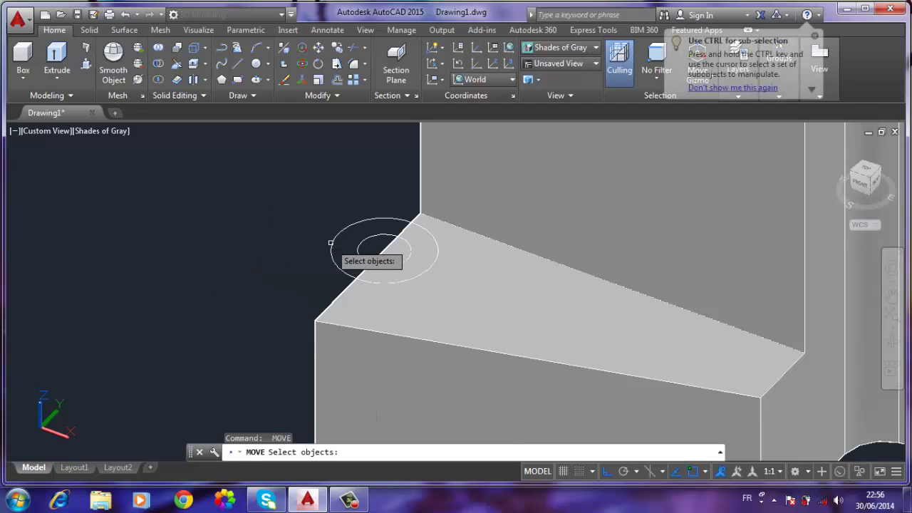
left_click(336, 263)
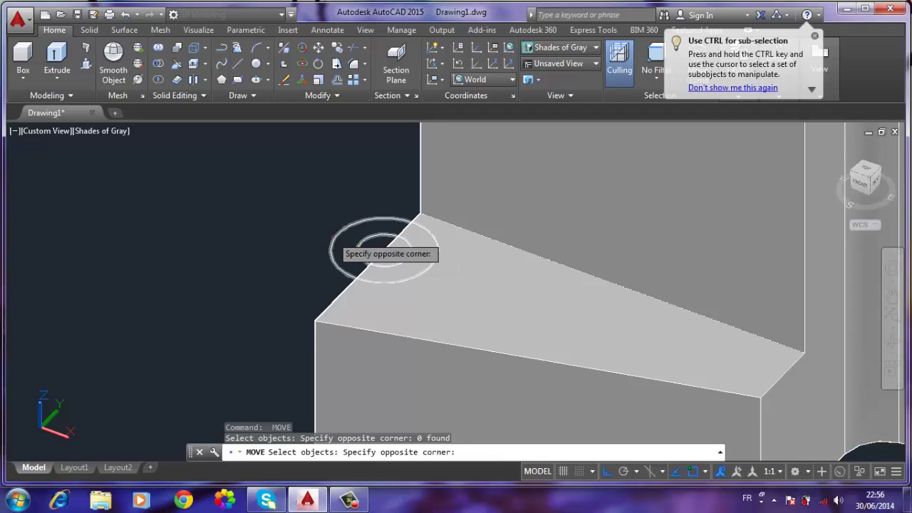
left_click(327, 235)
key("Return")
left_click(200, 204)
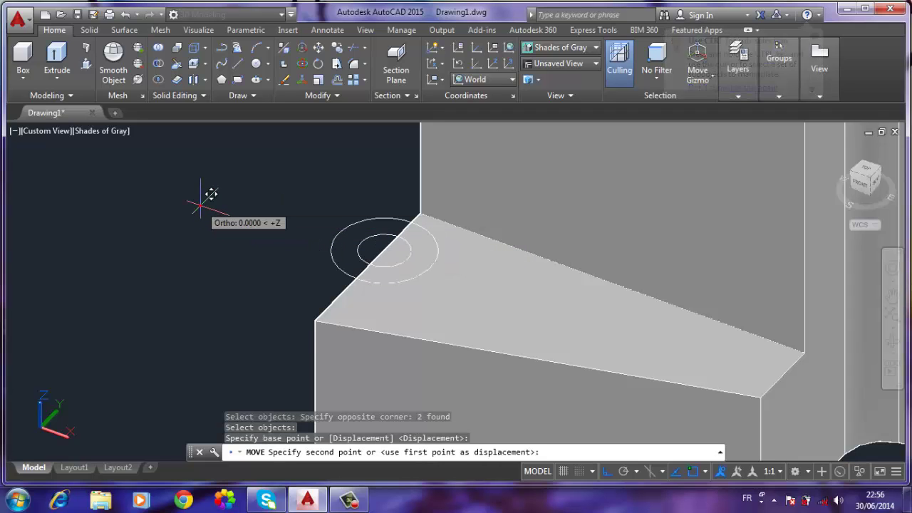
left_click(284, 235)
type("15")
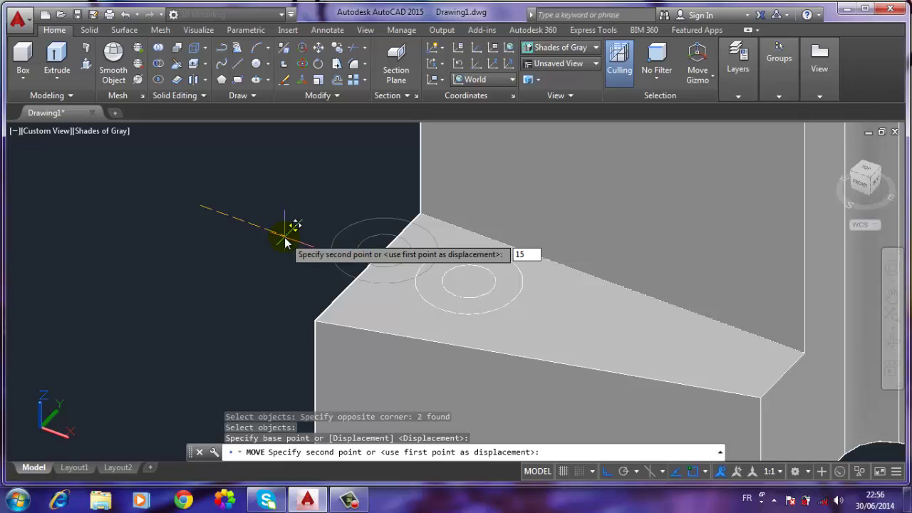
type("5")
key("Return")
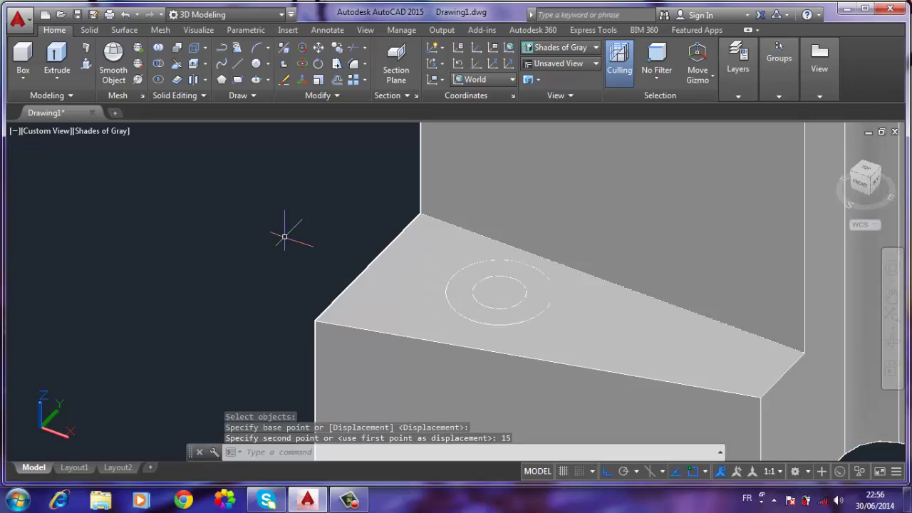
middle_click_drag(375, 283, 350, 212)
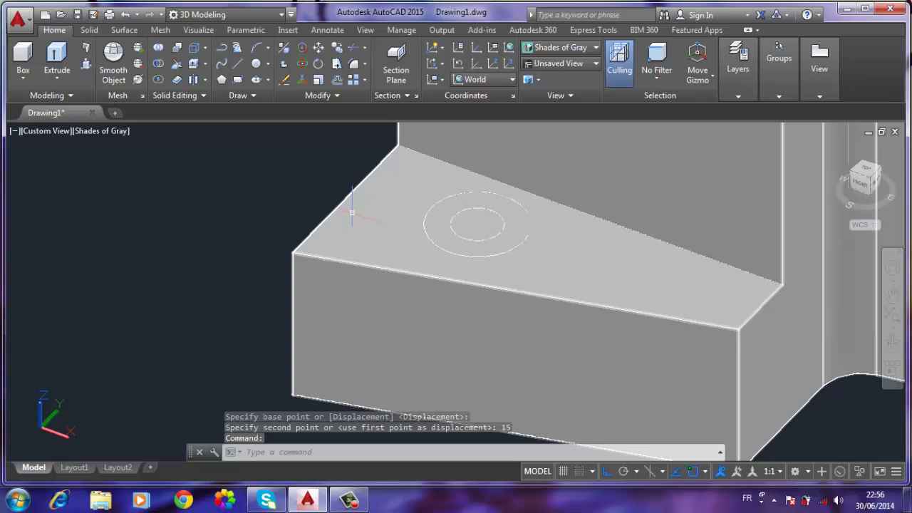
Press-pull the radius-3 inner circle down through the ledge as a through hole
middle_click_drag(352, 216, 356, 214)
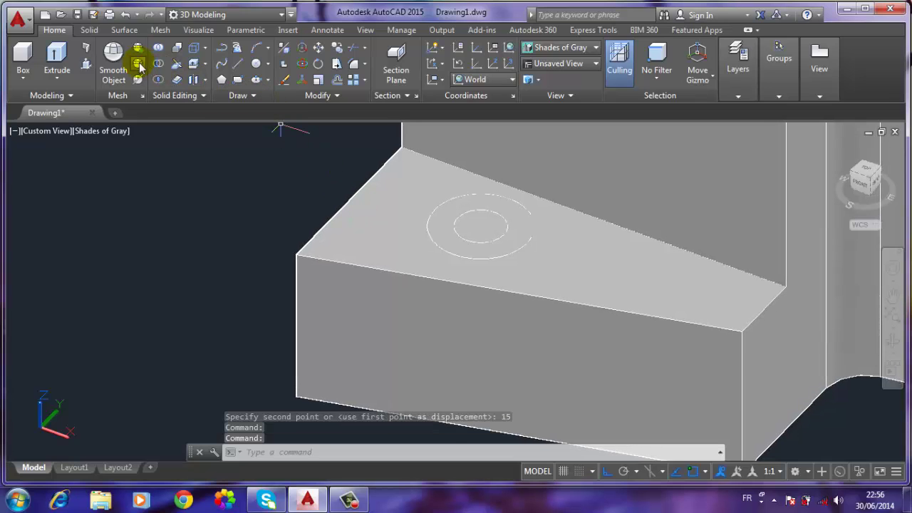
left_click(86, 64)
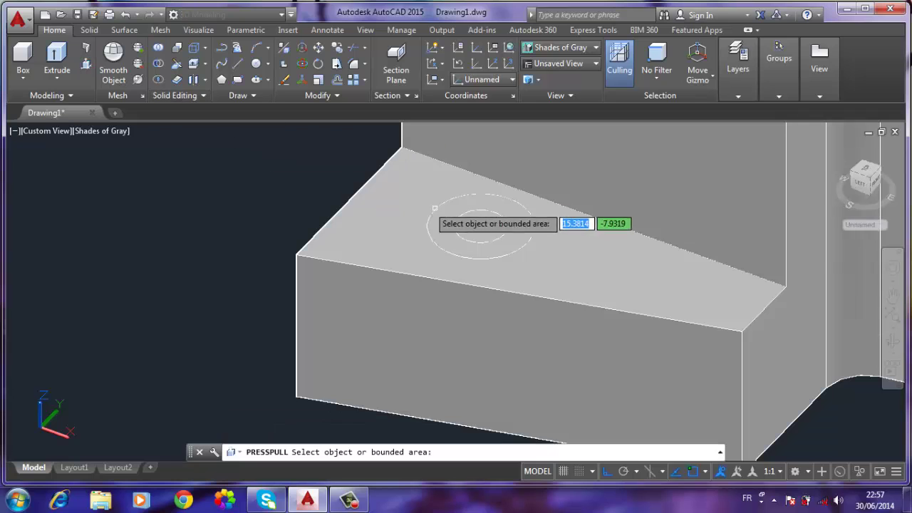
left_click(473, 227)
middle_click_drag(437, 356, 439, 269)
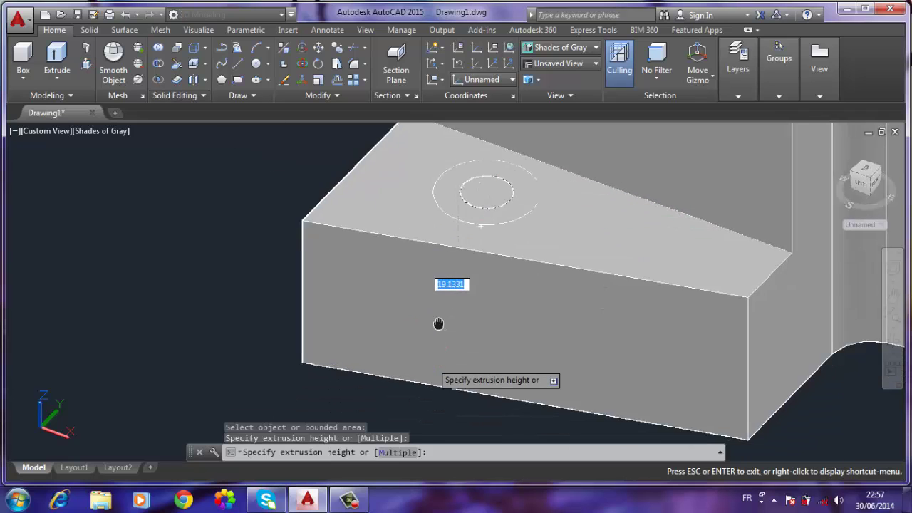
left_click(481, 227)
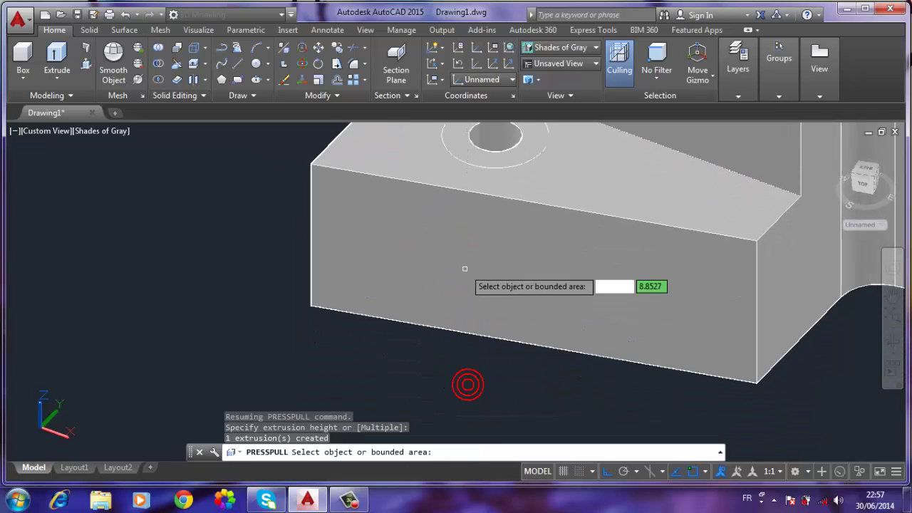
Recess the ring between the two circles 10 units to form the counterbore
middle_click_drag(463, 380, 474, 309, "shift")
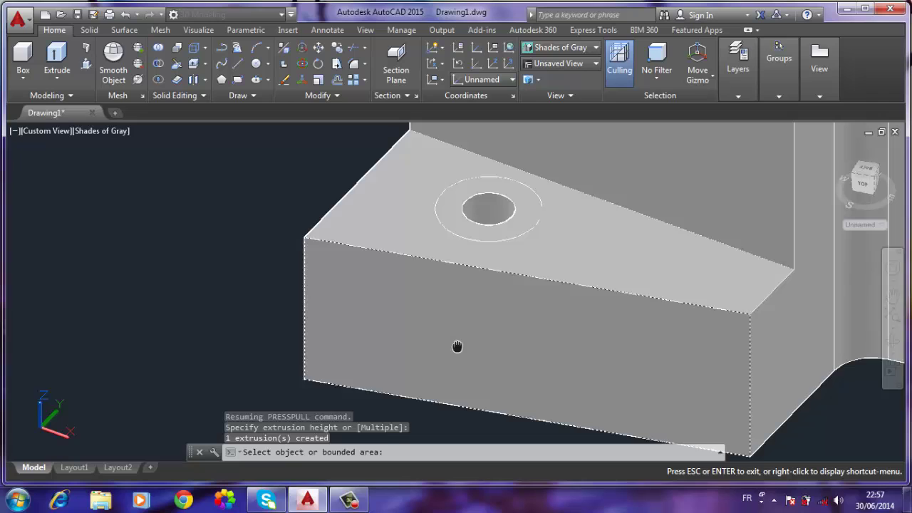
left_click(518, 244)
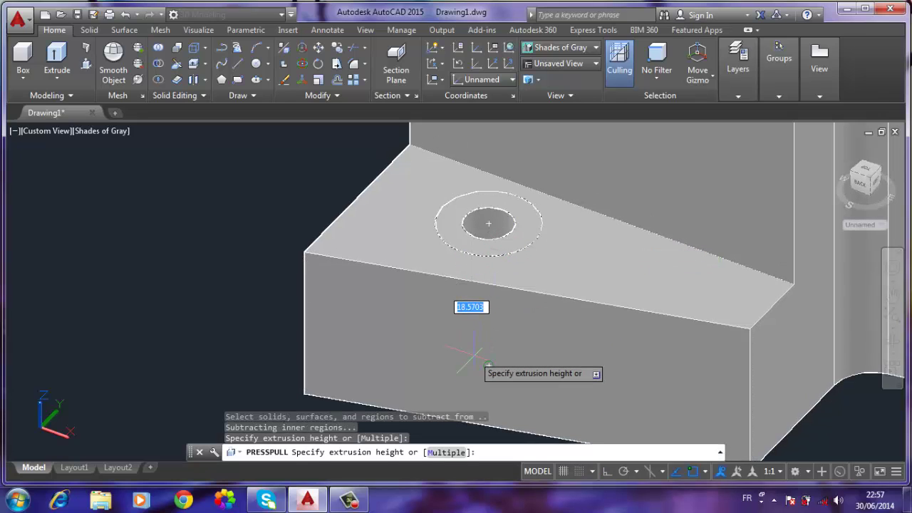
type("10")
key("Return")
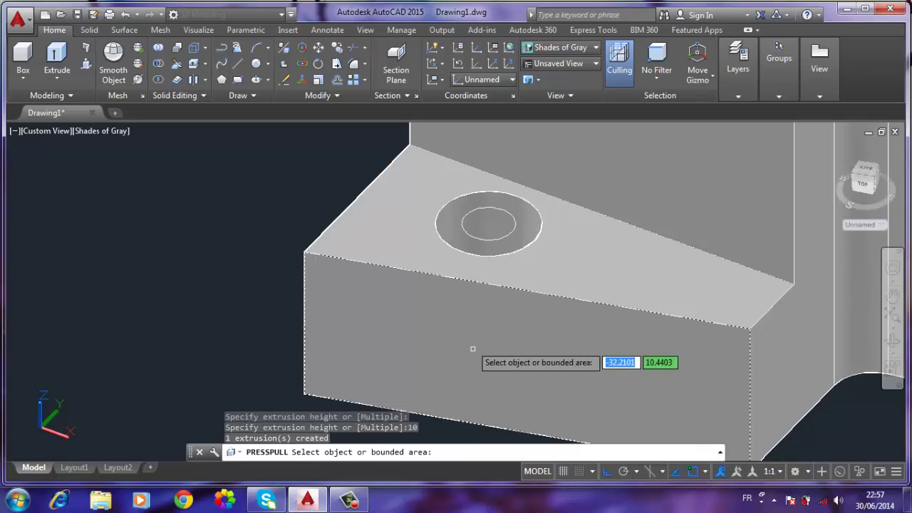
scroll(456, 291, "down", 5)
key("Return")
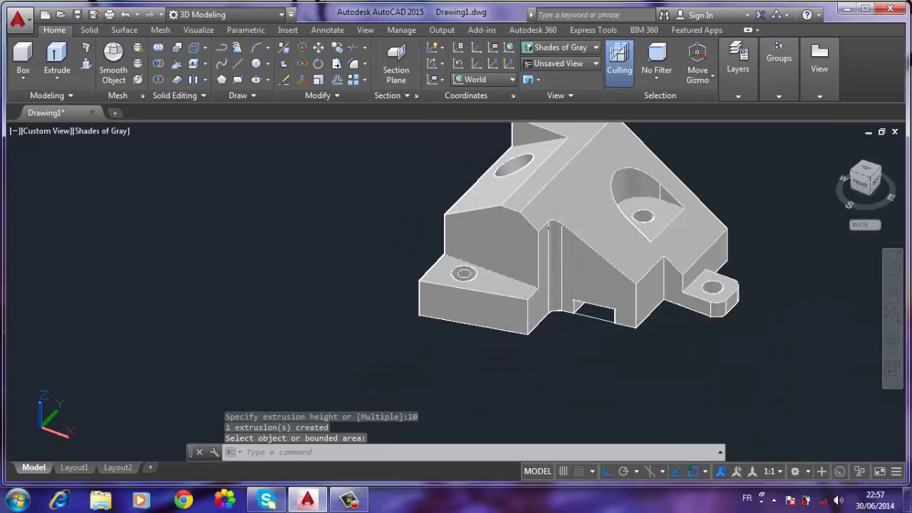
left_click(574, 222)
Move the solid below, clear of the leftover 2D outline
left_click(622, 219)
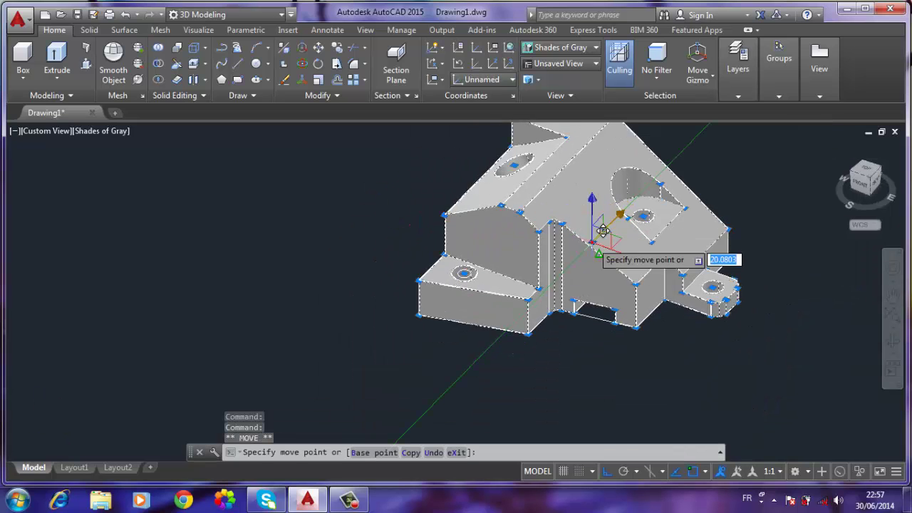
scroll(591, 246, "down", 3)
scroll(580, 270, "down", 2)
left_click(477, 351)
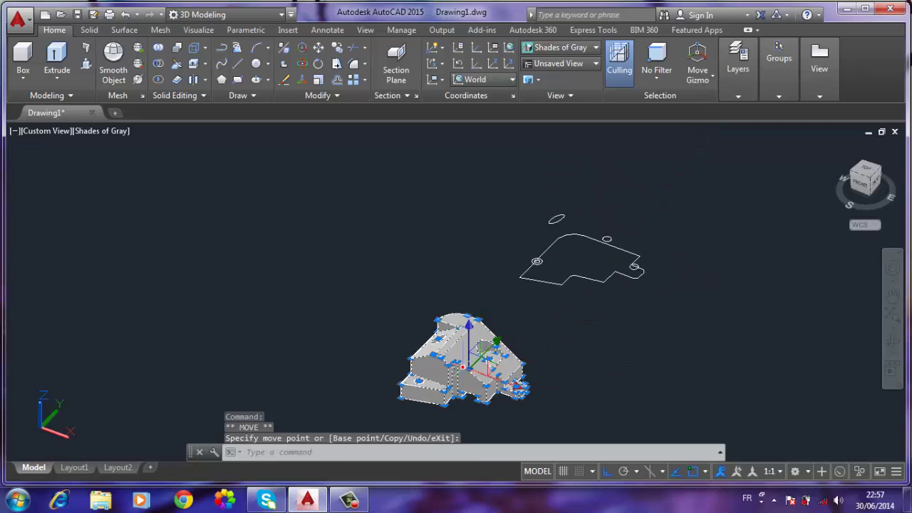
key("Escape")
Delete the leftover 2D outline and show the part in SE isometric
left_click(669, 194)
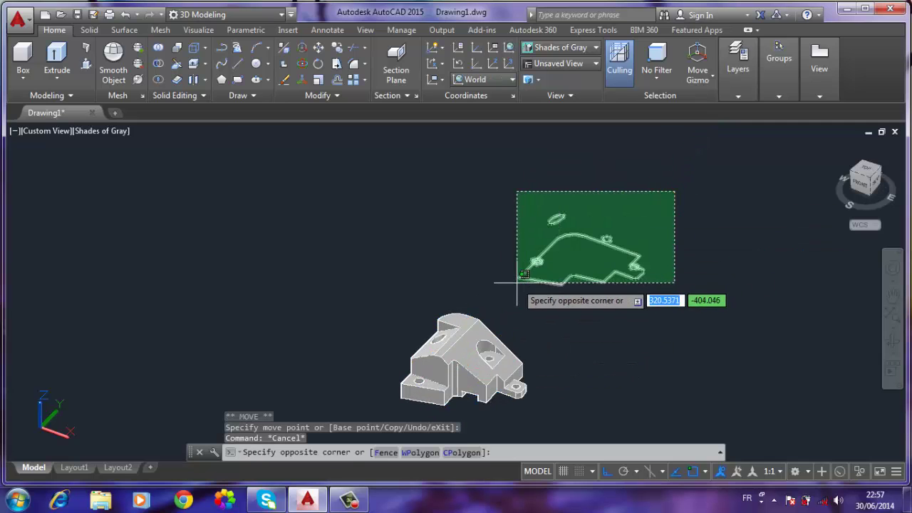
left_click(516, 282)
key("Delete")
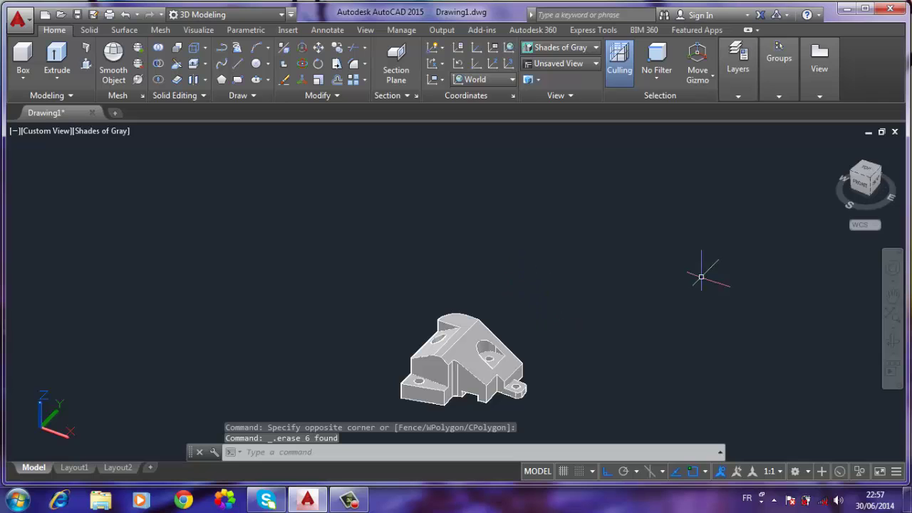
left_click(873, 182)
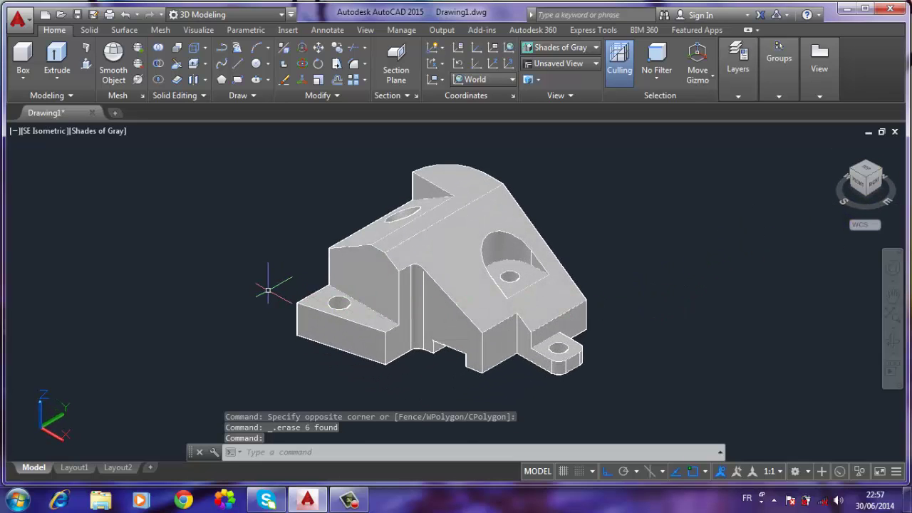
mouse_move(271, 285)
middle_mouse_down("shift")
mouse_move(318, 300)
mouse_move(431, 304)
mouse_move(472, 335)
mouse_move(554, 301)
mouse_move(682, 289)
mouse_move(741, 265)
mouse_move(784, 264)
mouse_move(783, 173)
mouse_move(800, 146)
mouse_move(727, 218)
mouse_move(706, 282)
mouse_move(716, 305)
mouse_move(779, 320)
mouse_move(808, 299)
middle_mouse_up("shift")
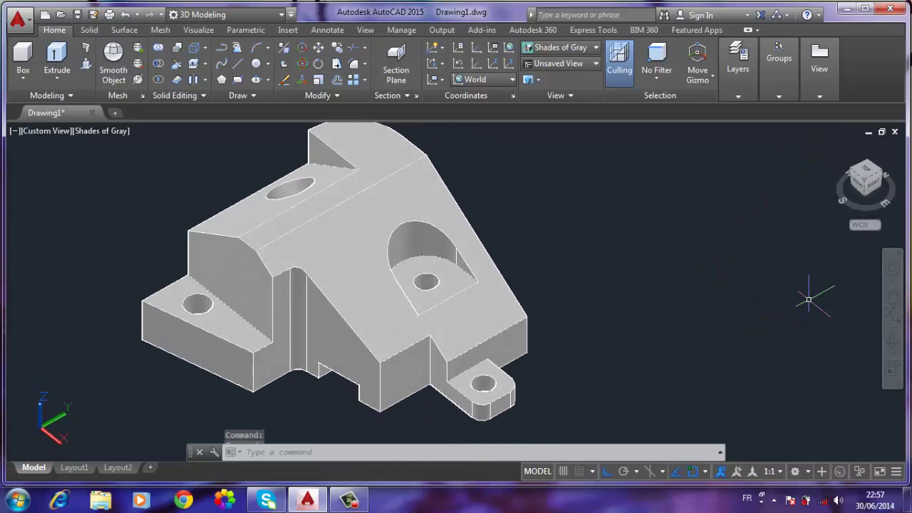
scroll(808, 299, "down", 3)
left_click(868, 185)
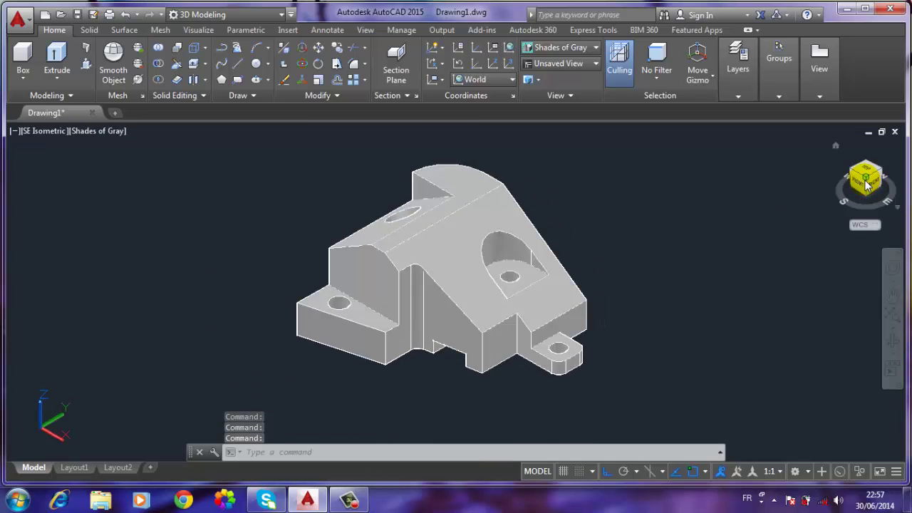